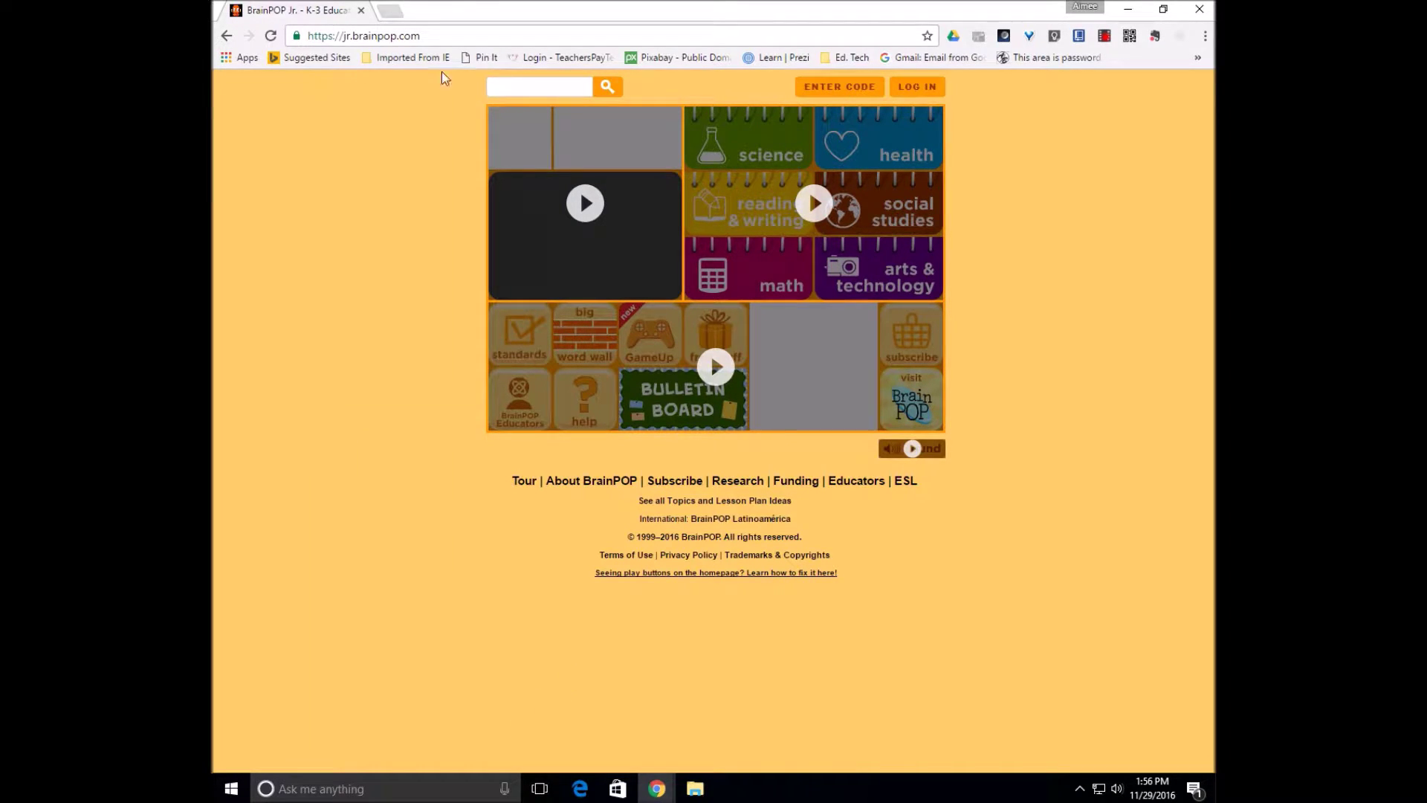
Search the site for "internet" using the suggested term "Internet safety" and open the free Internet safety topic.
{"action": "left_click", "coordinate": [521, 86]}
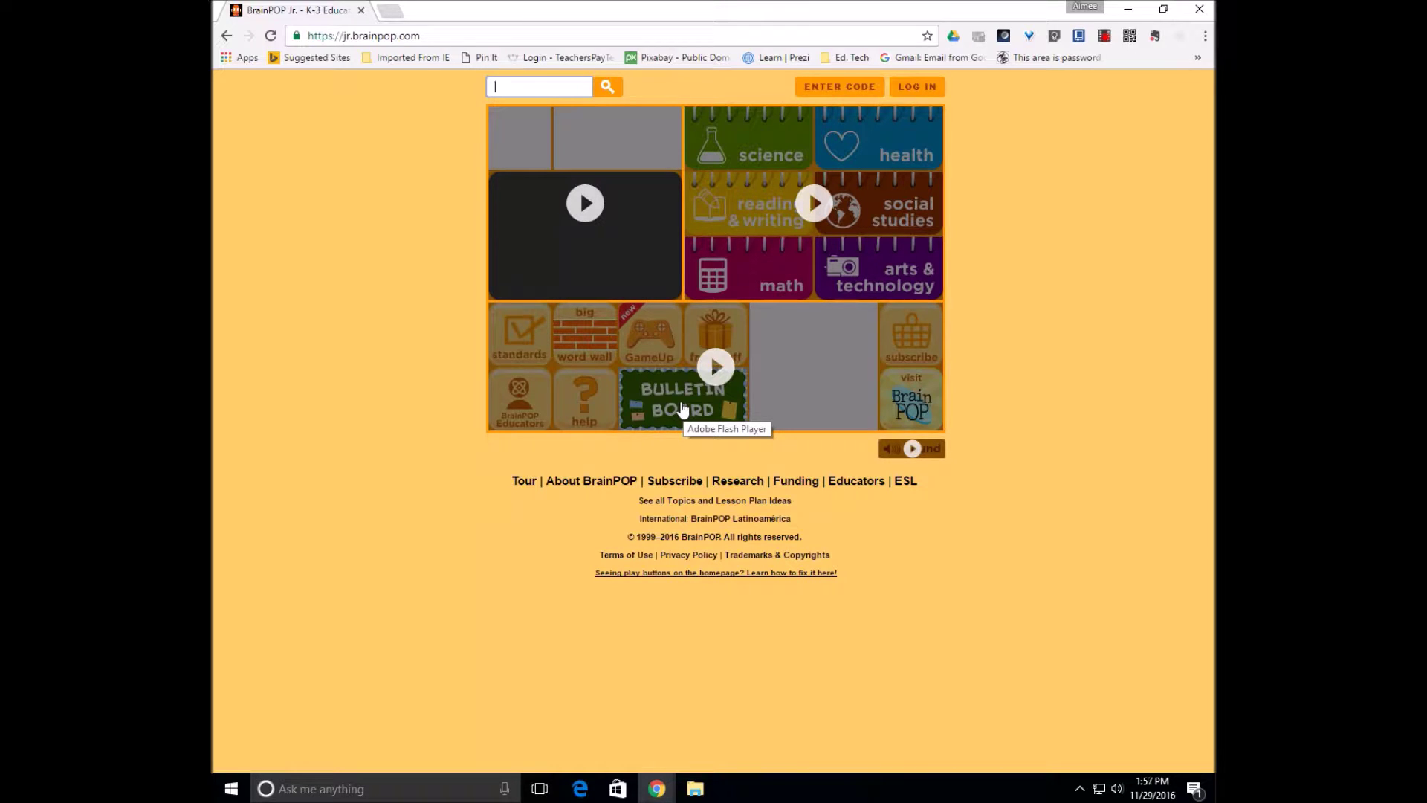
{"action": "type", "text": "internet safety"}
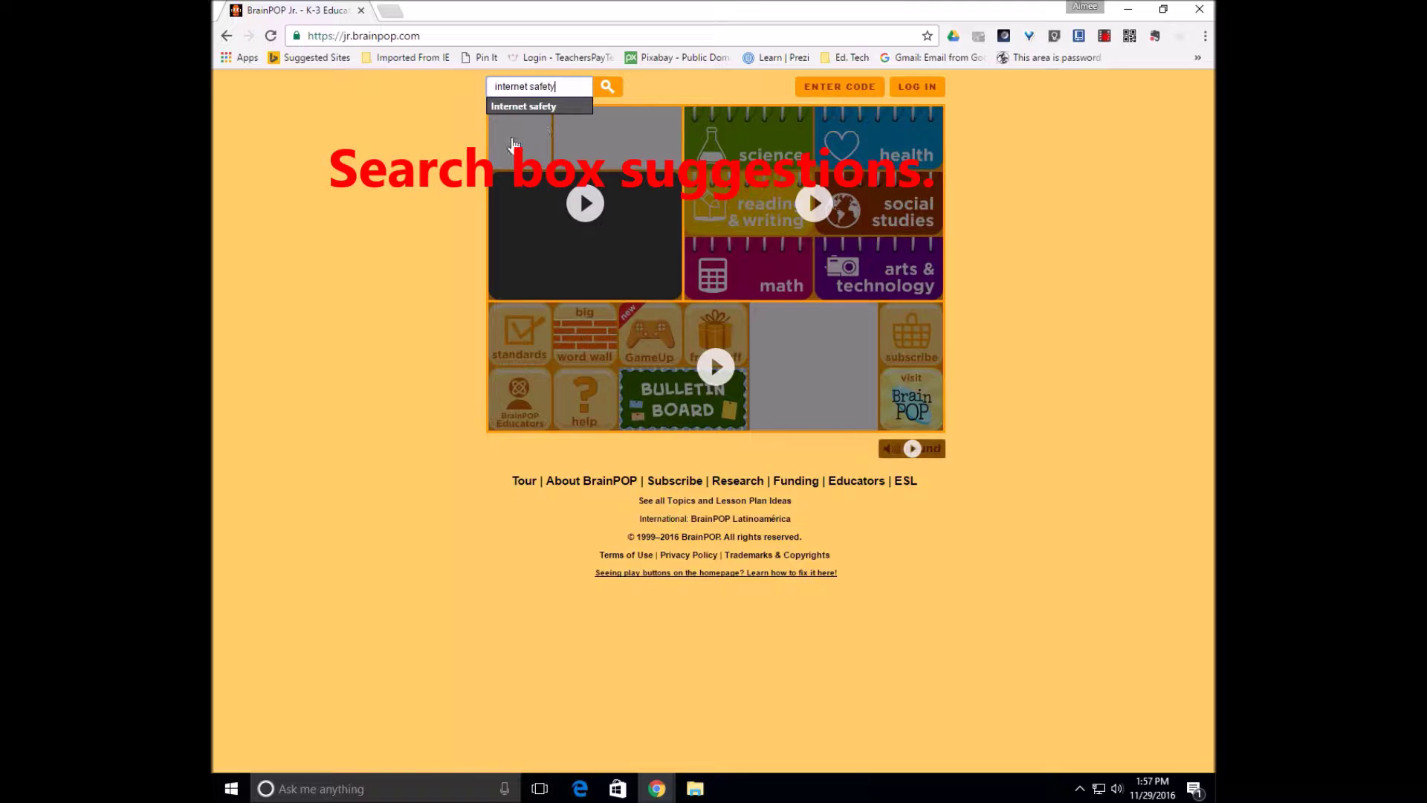
{"action": "key", "text": "BackSpace"}
{"action": "key", "text": "BackSpace"}
{"action": "key", "text": "BackSpace"}
{"action": "key", "text": "BackSpace"}
{"action": "key", "text": "BackSpace"}
{"action": "key", "text": "BackSpace"}
{"action": "key", "text": "BackSpace"}
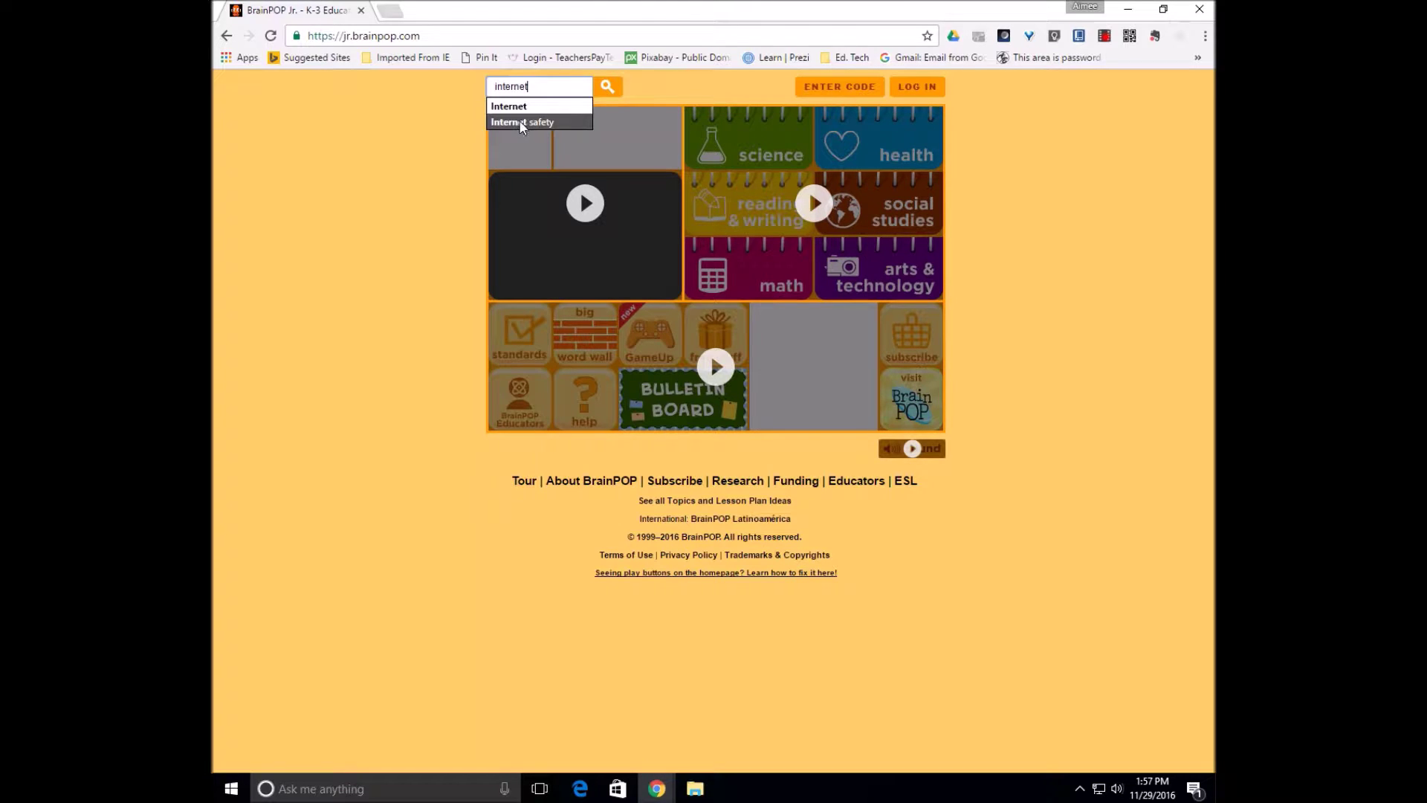
{"action": "left_click", "coordinate": [508, 122]}
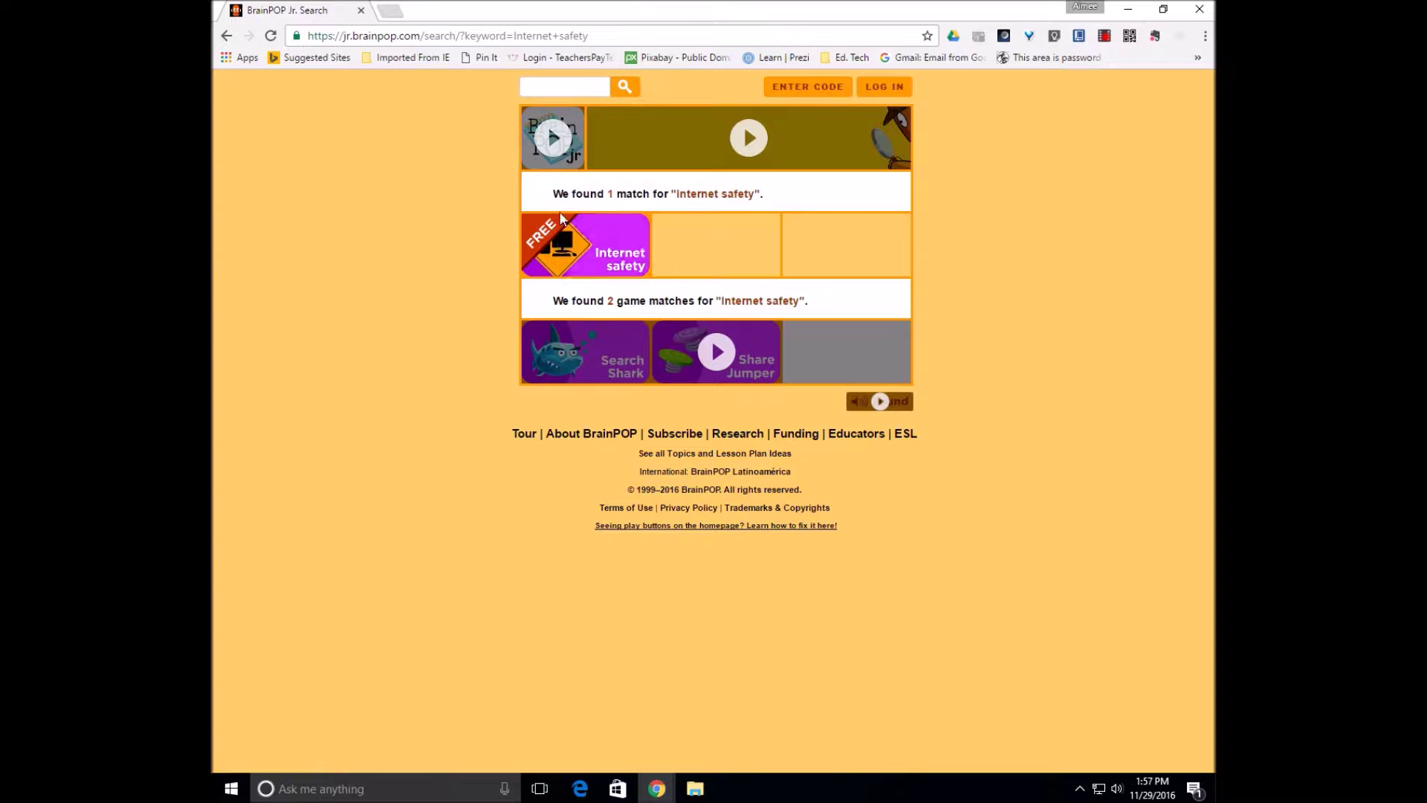
{"action": "left_click", "coordinate": [569, 247]}
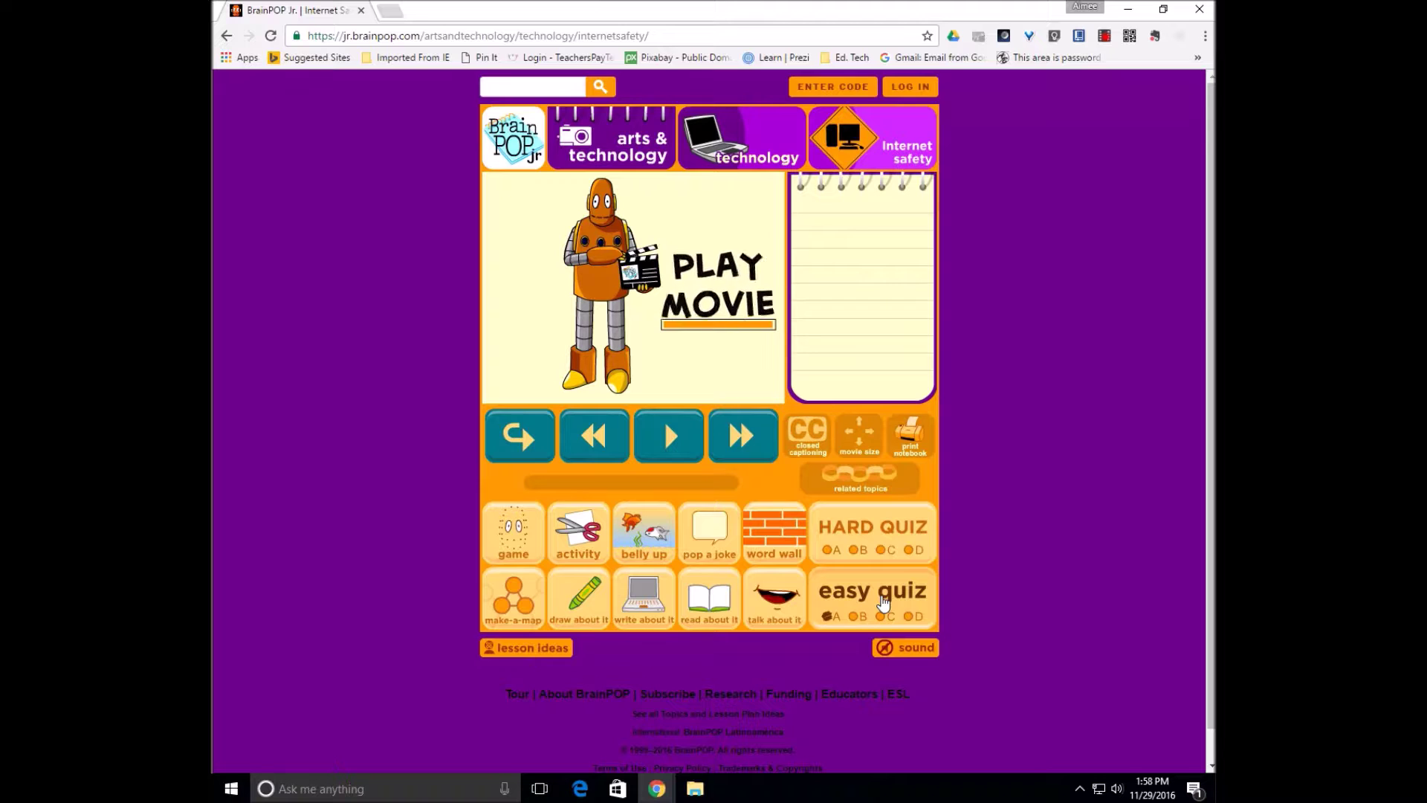
Start the online version of the topic's easy quiz and answer question 1 with "Only open e-mails from people you know.".
{"action": "left_click", "coordinate": [884, 602]}
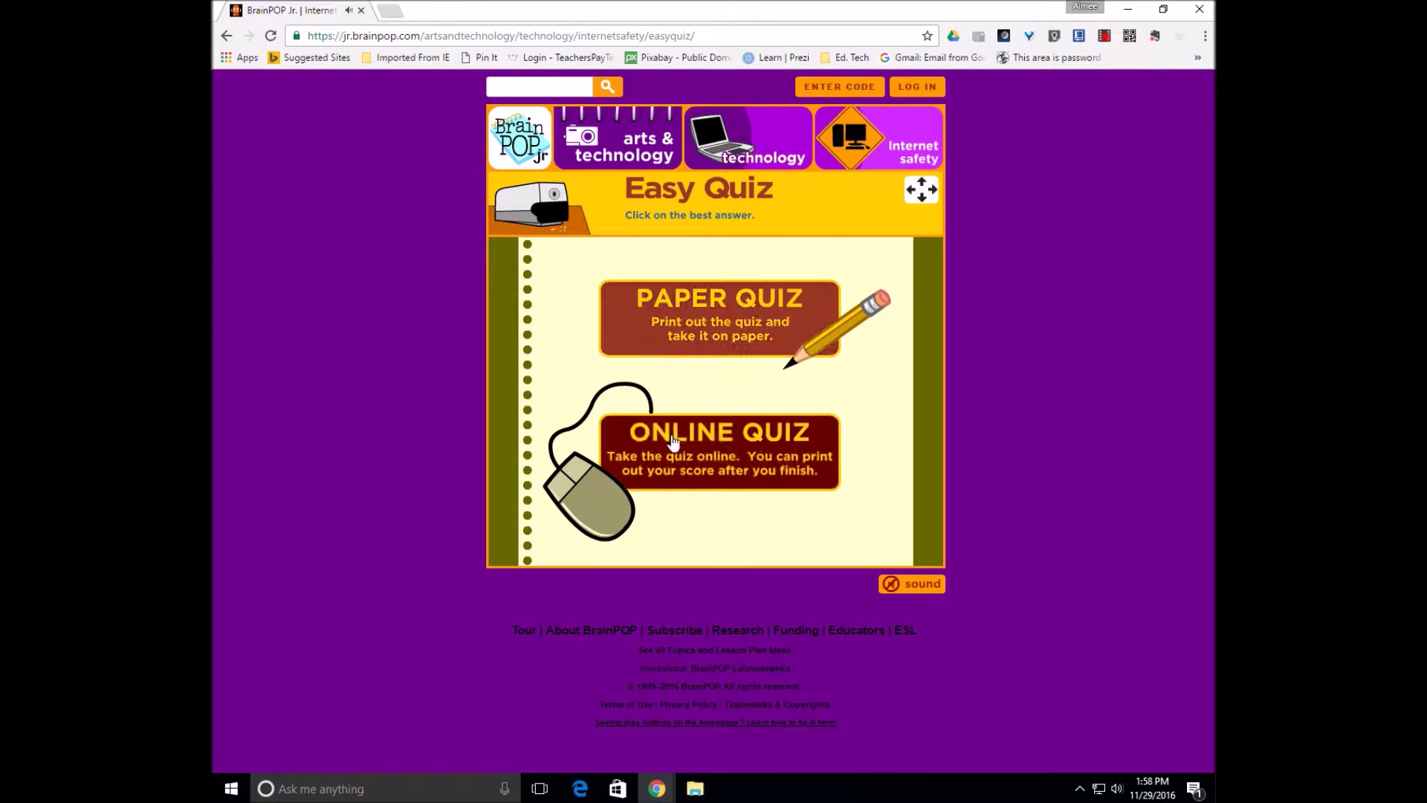
{"action": "left_click", "coordinate": [673, 439]}
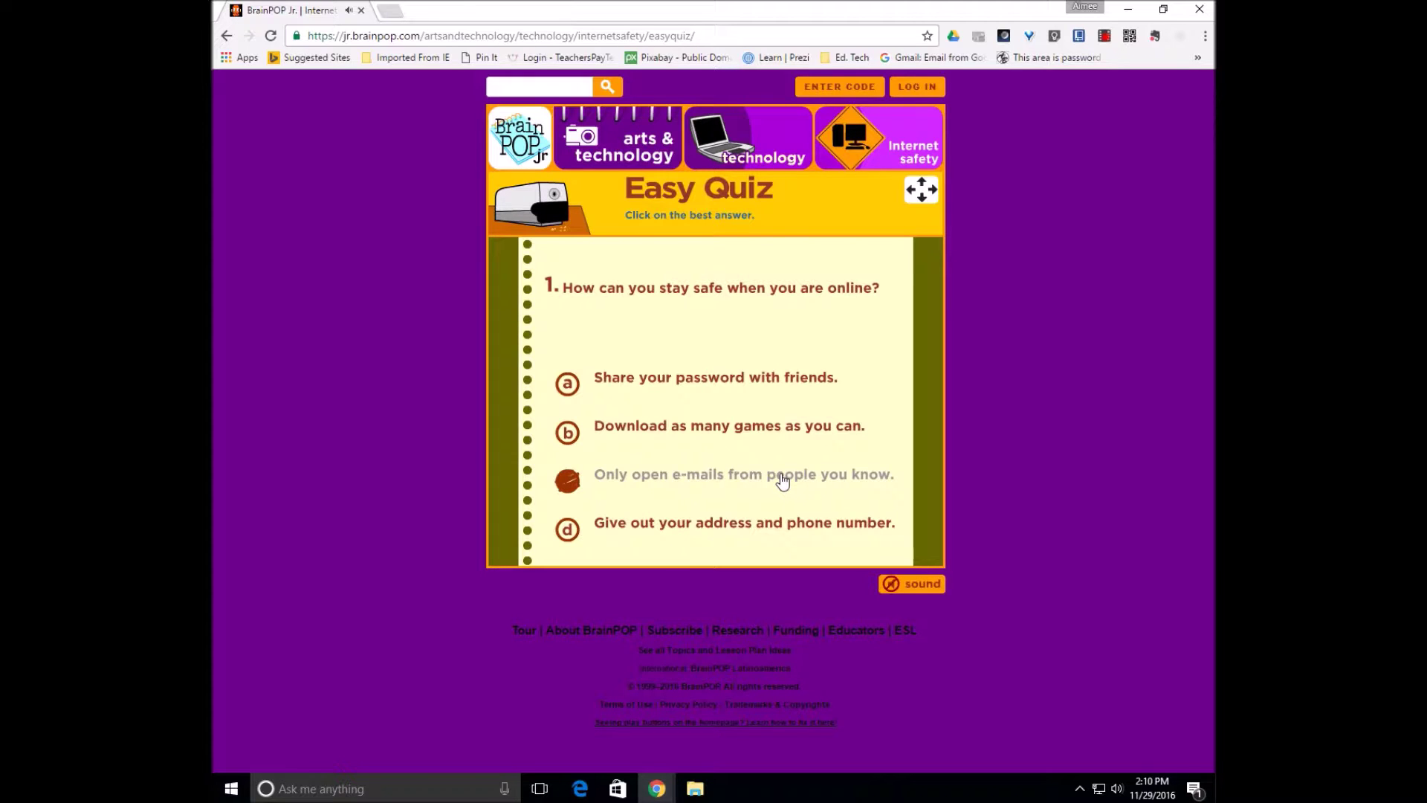
{"action": "left_click", "coordinate": [581, 539]}
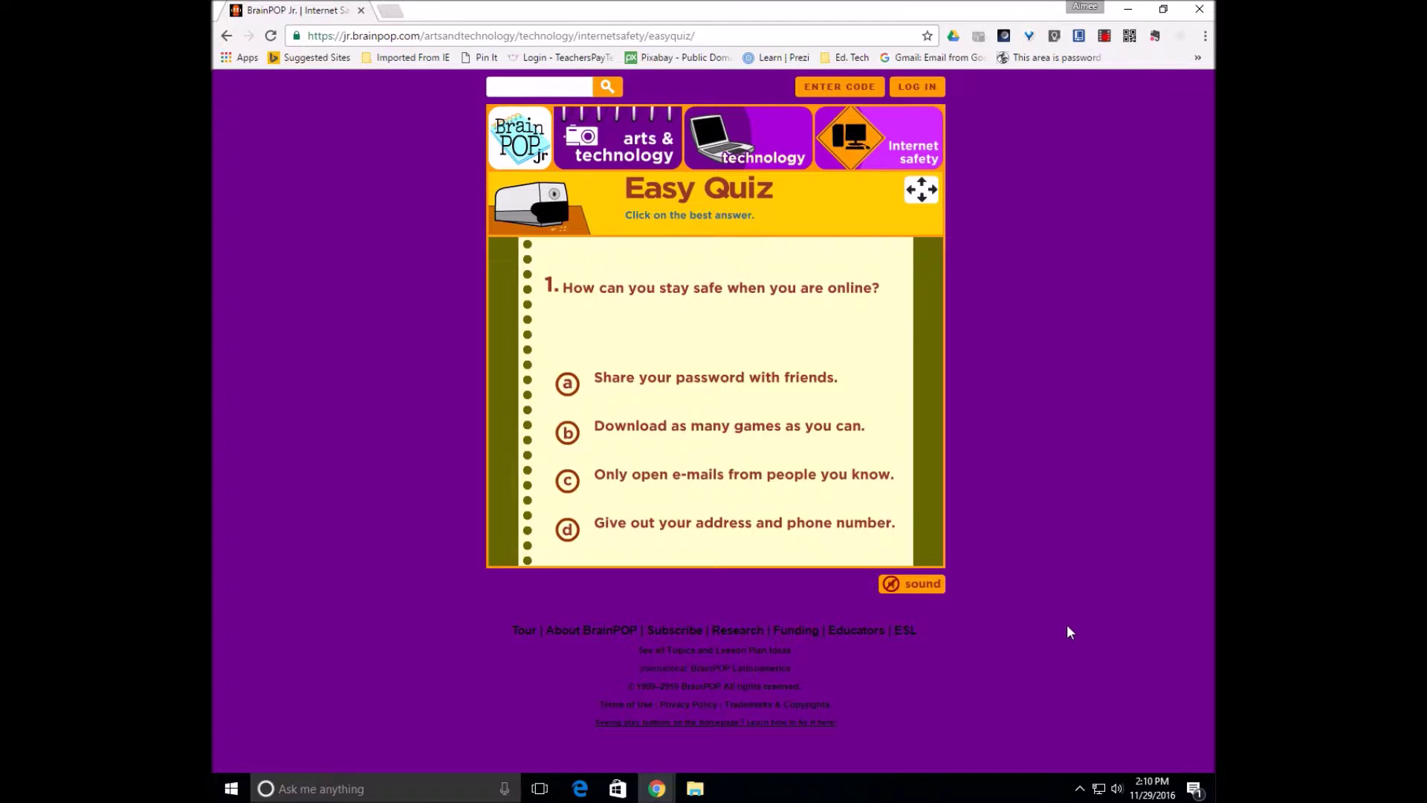
{"action": "left_click", "coordinate": [565, 482]}
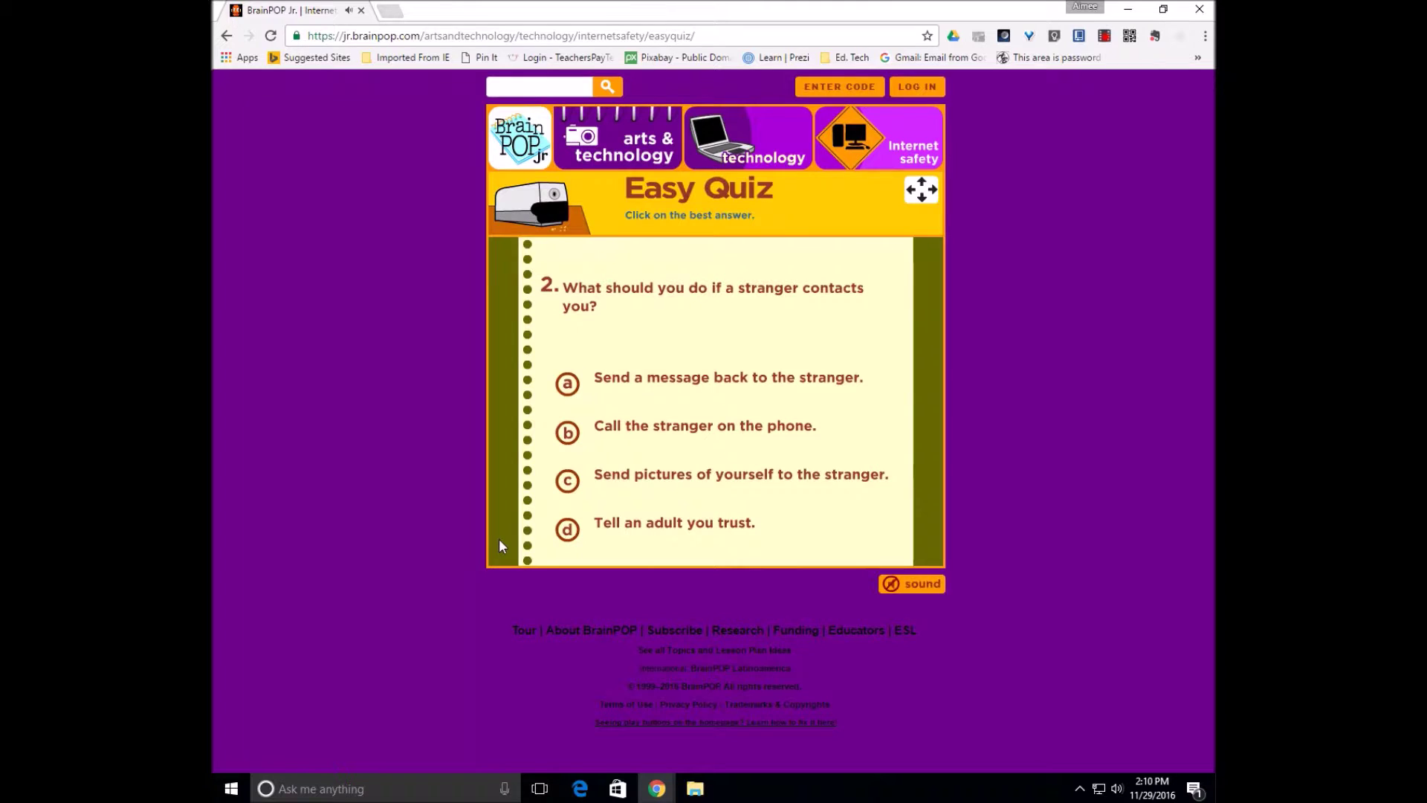
Answer the remaining easy quiz questions, choosing "Tell an adult you trust" for question 2 and "your home address" for question 4.
{"action": "left_click", "coordinate": [563, 539]}
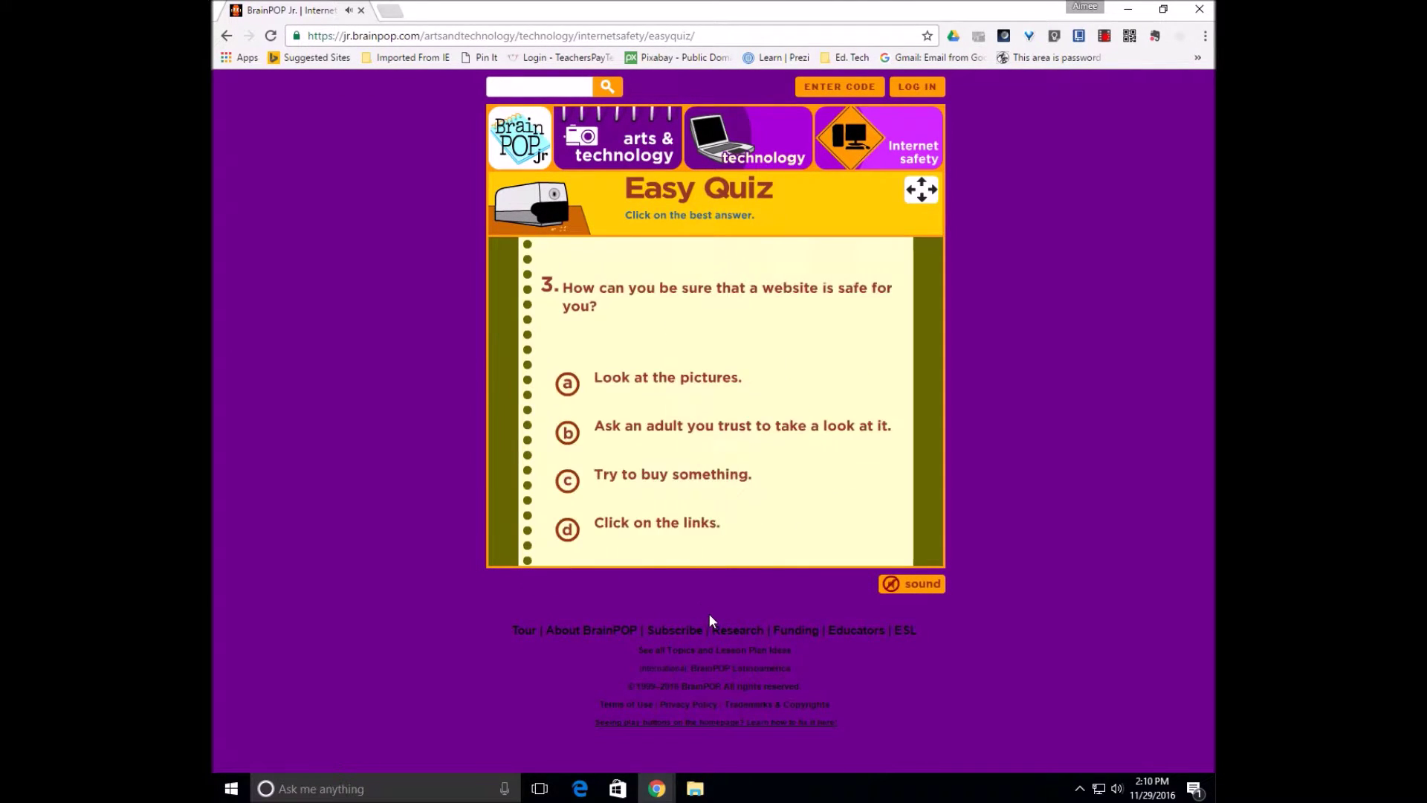
{"action": "left_click", "coordinate": [567, 529]}
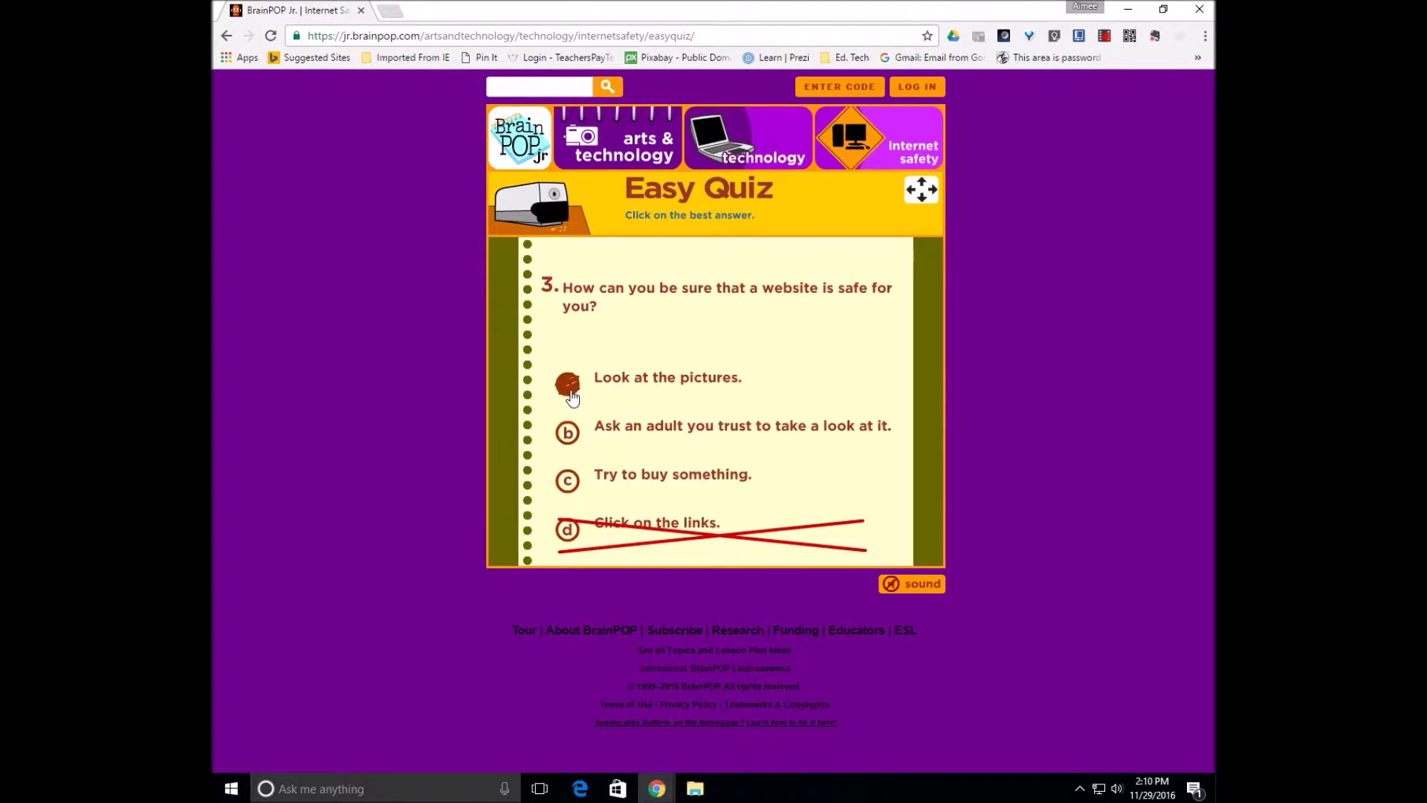
{"action": "left_click", "coordinate": [570, 386]}
{"action": "left_click", "coordinate": [569, 480]}
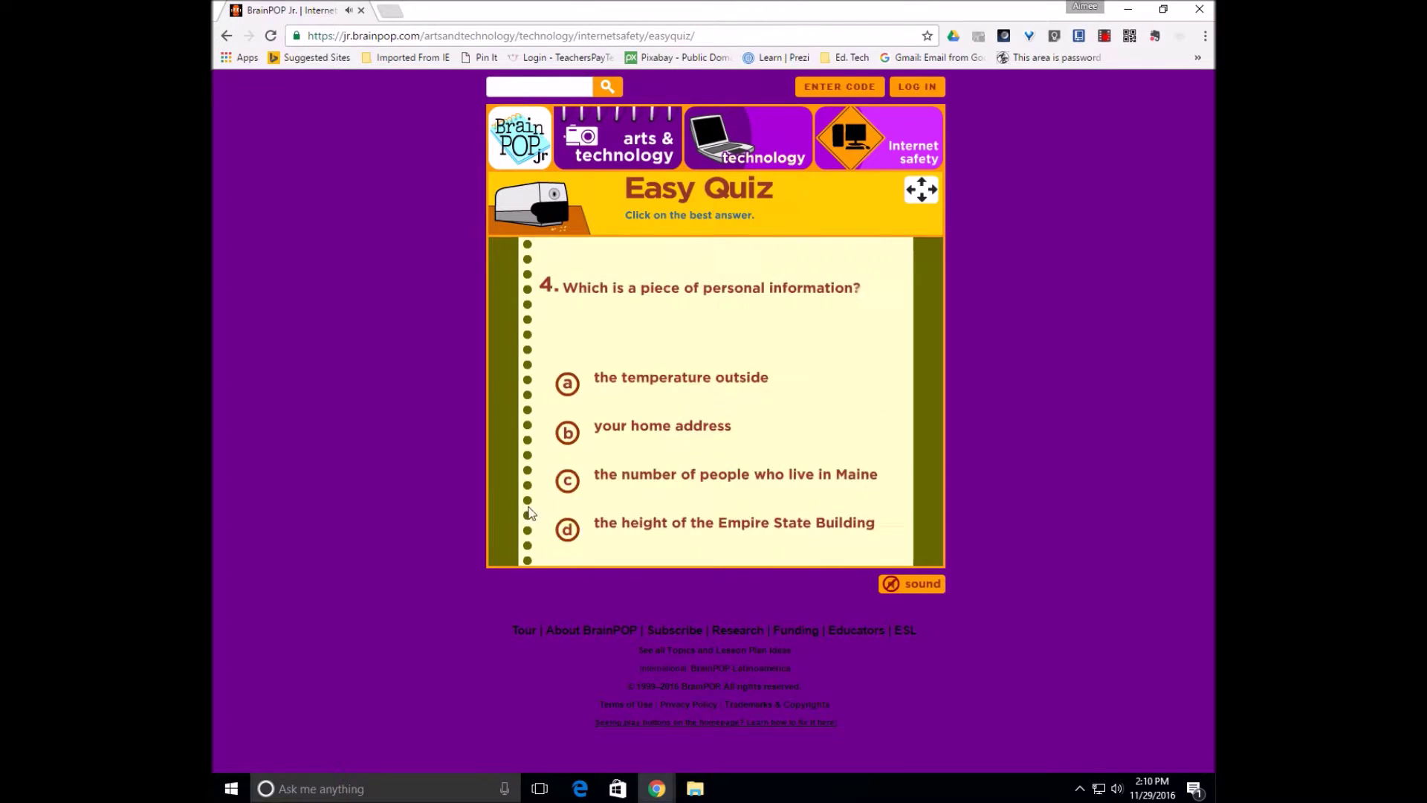
{"action": "left_click", "coordinate": [568, 433]}
{"action": "left_click", "coordinate": [580, 475]}
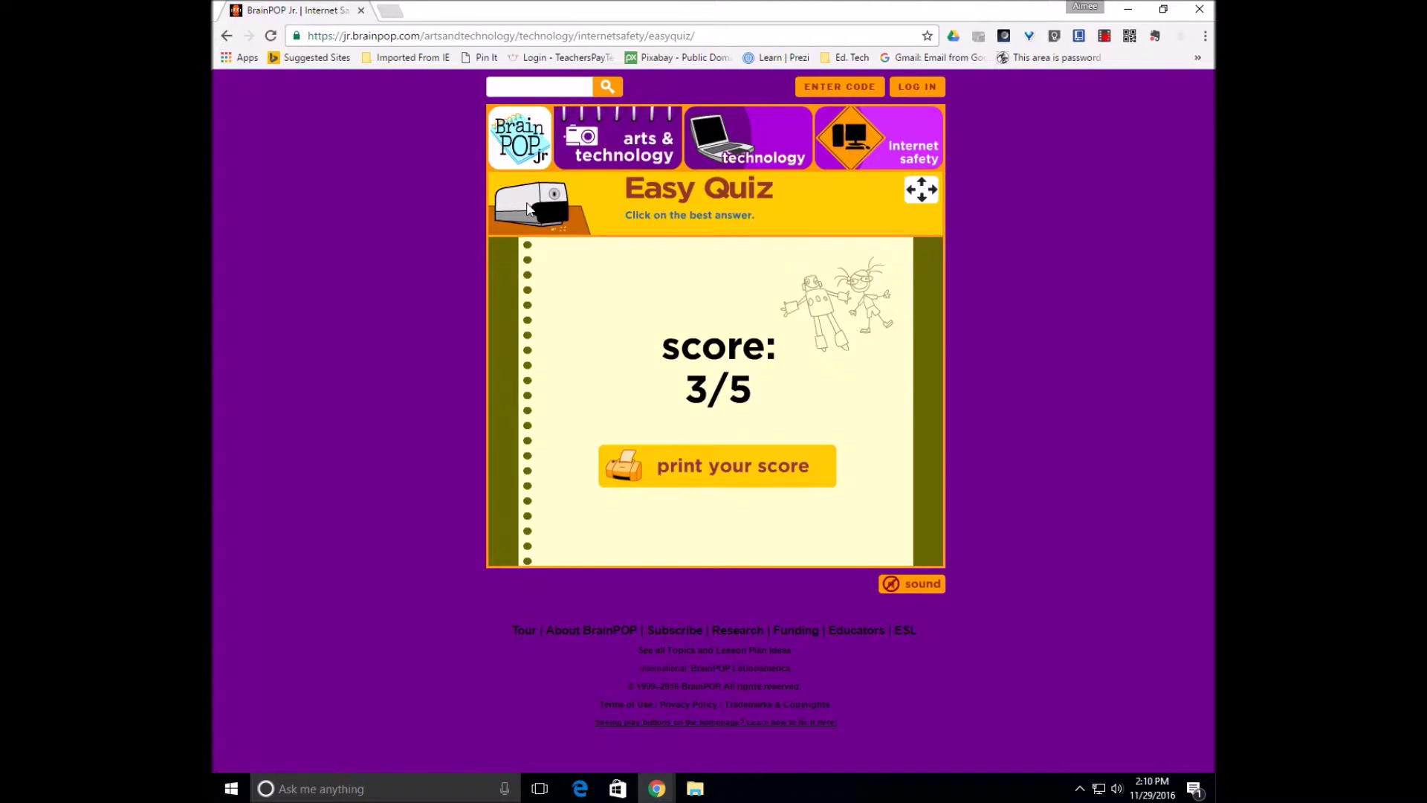
Return to the Internet safety topic, open its word wall and reveal the definition of "computer virus".
{"action": "left_click", "coordinate": [226, 37]}
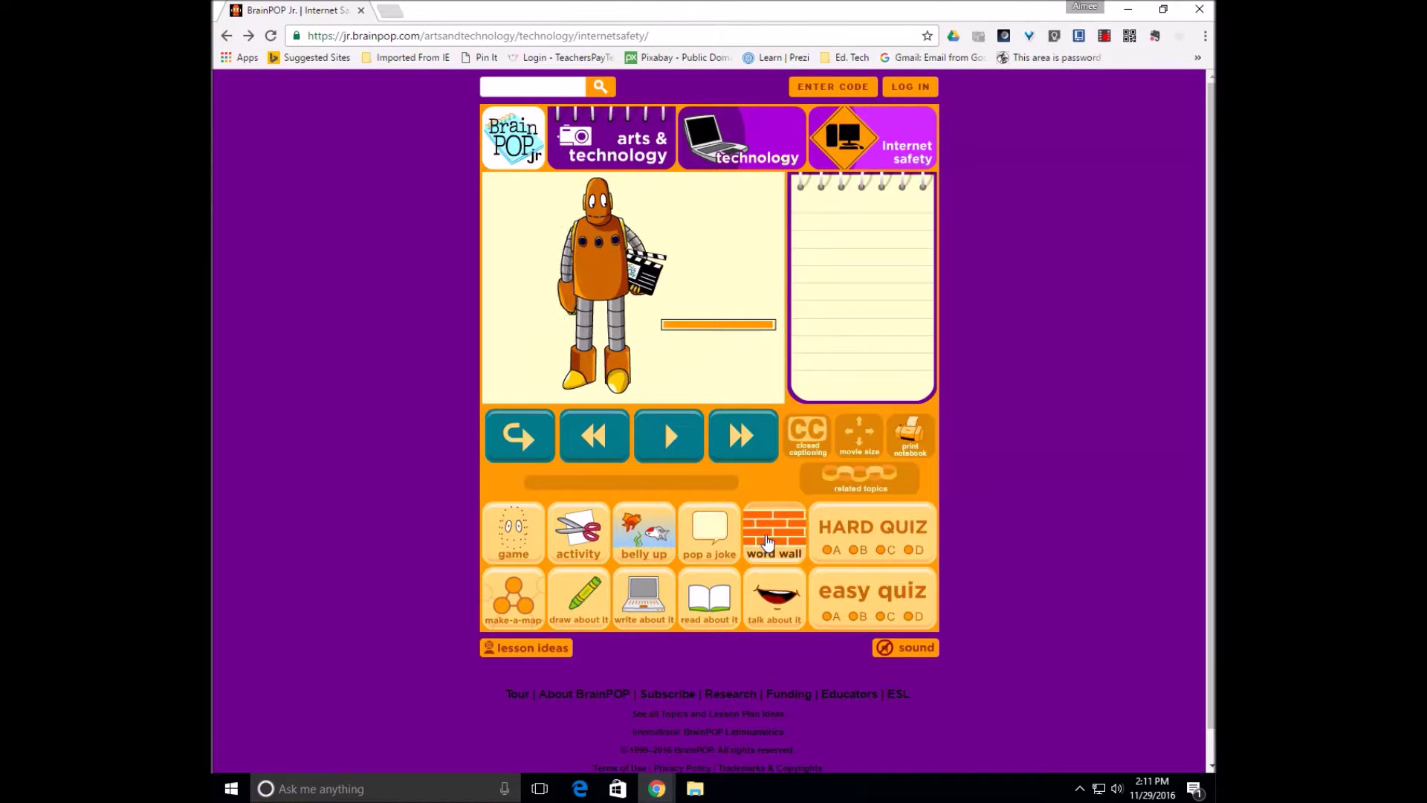
{"action": "left_click", "coordinate": [768, 541]}
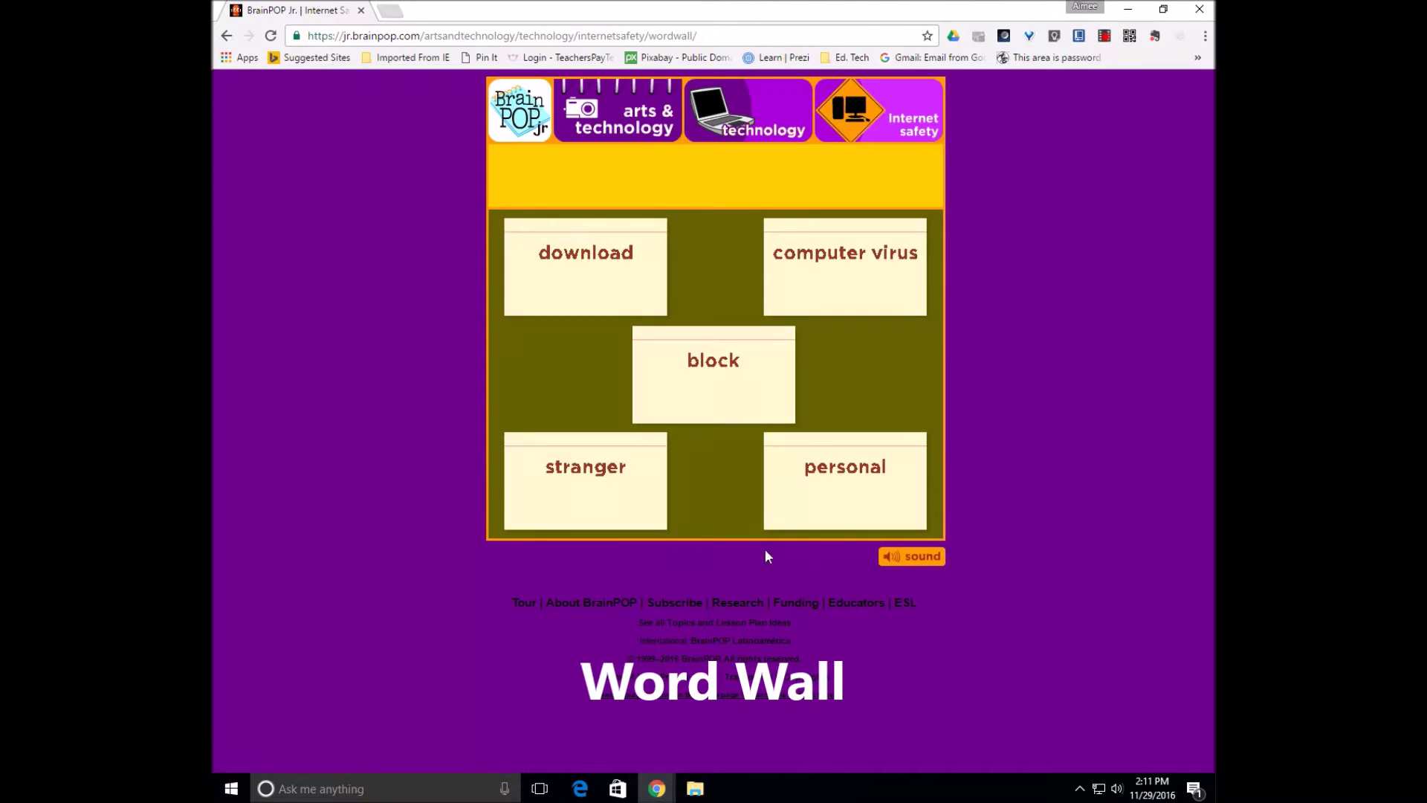
{"action": "left_click", "coordinate": [879, 284]}
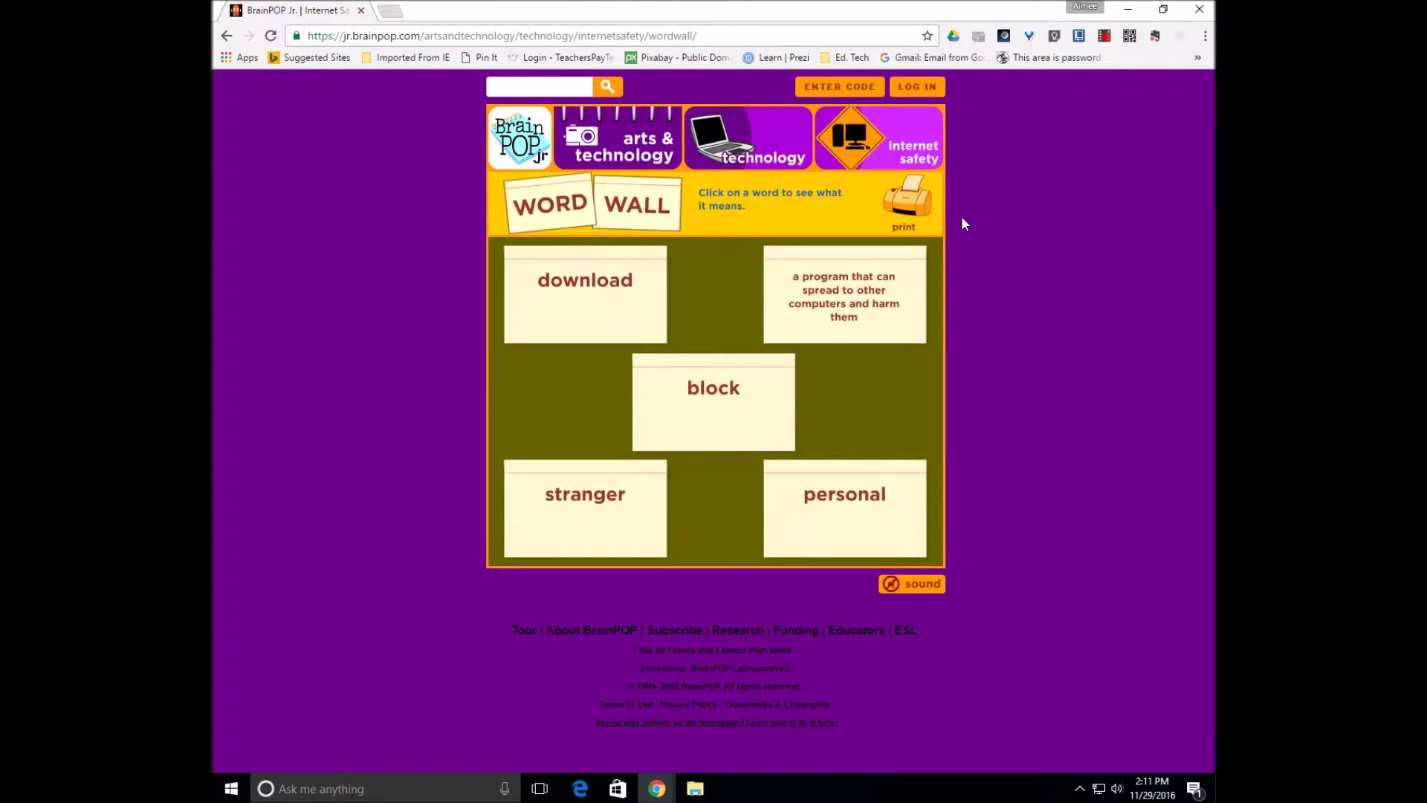
Go back to the topic page and play the Internet safety movie, switching closed captioning on and back off.
{"action": "left_click", "coordinate": [226, 36]}
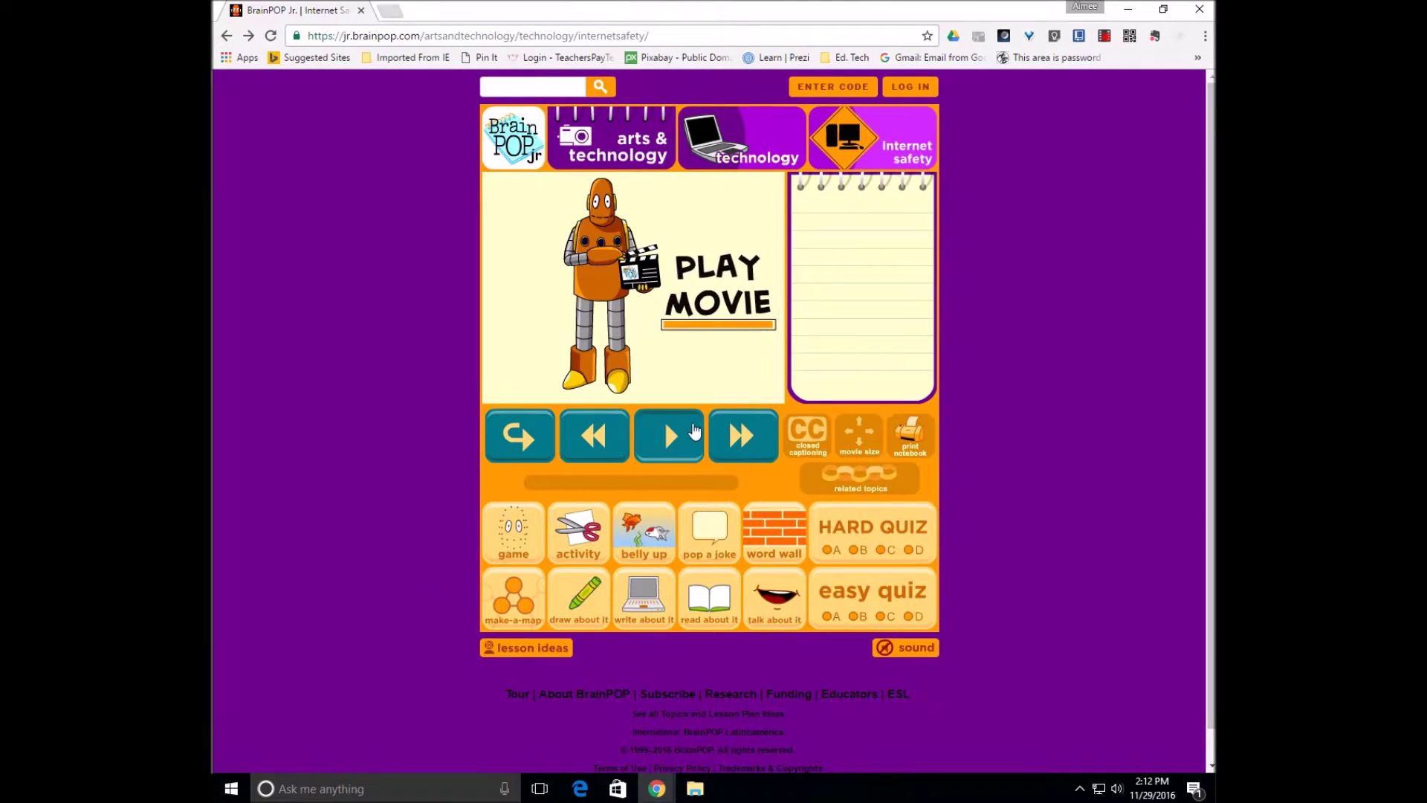
{"action": "left_click", "coordinate": [690, 437]}
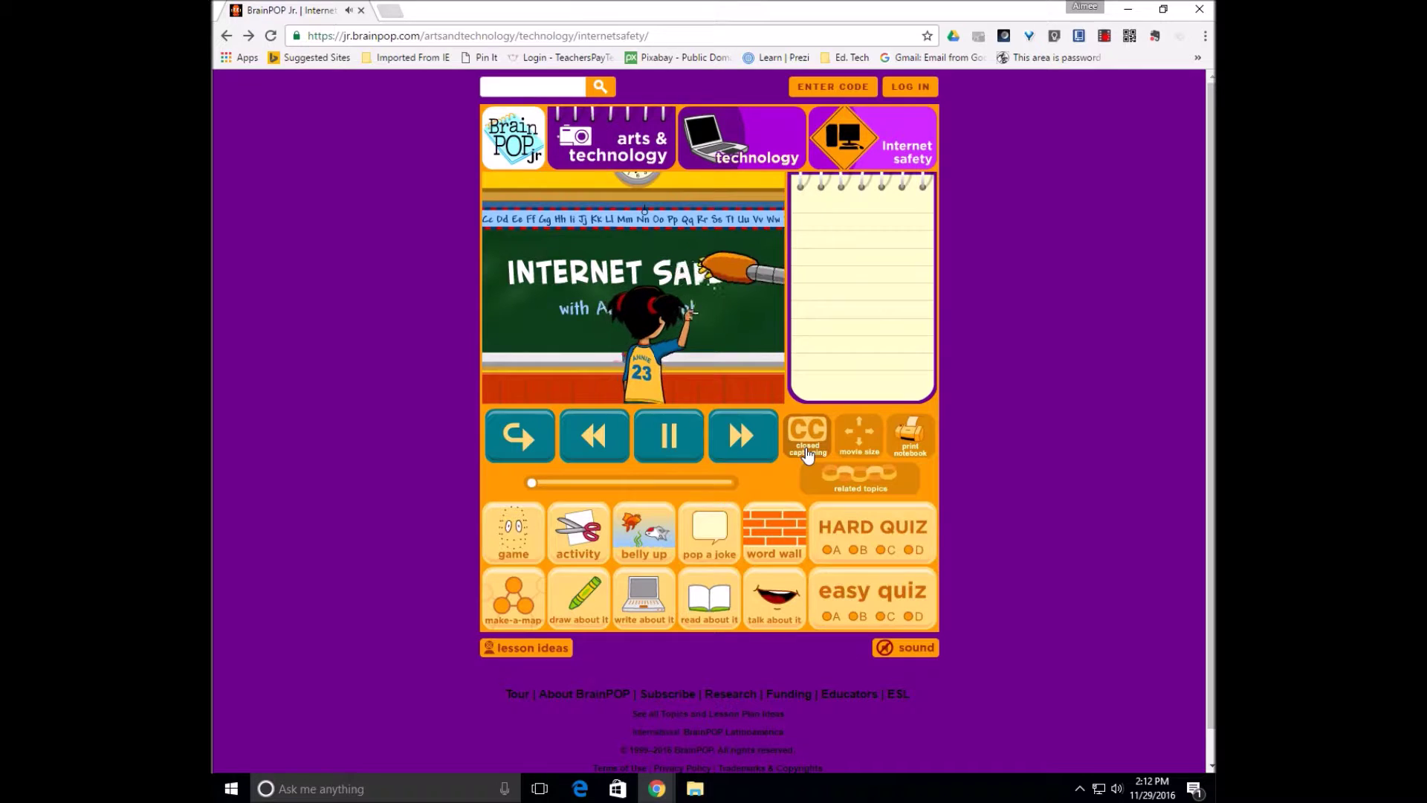
{"action": "left_click", "coordinate": [808, 453]}
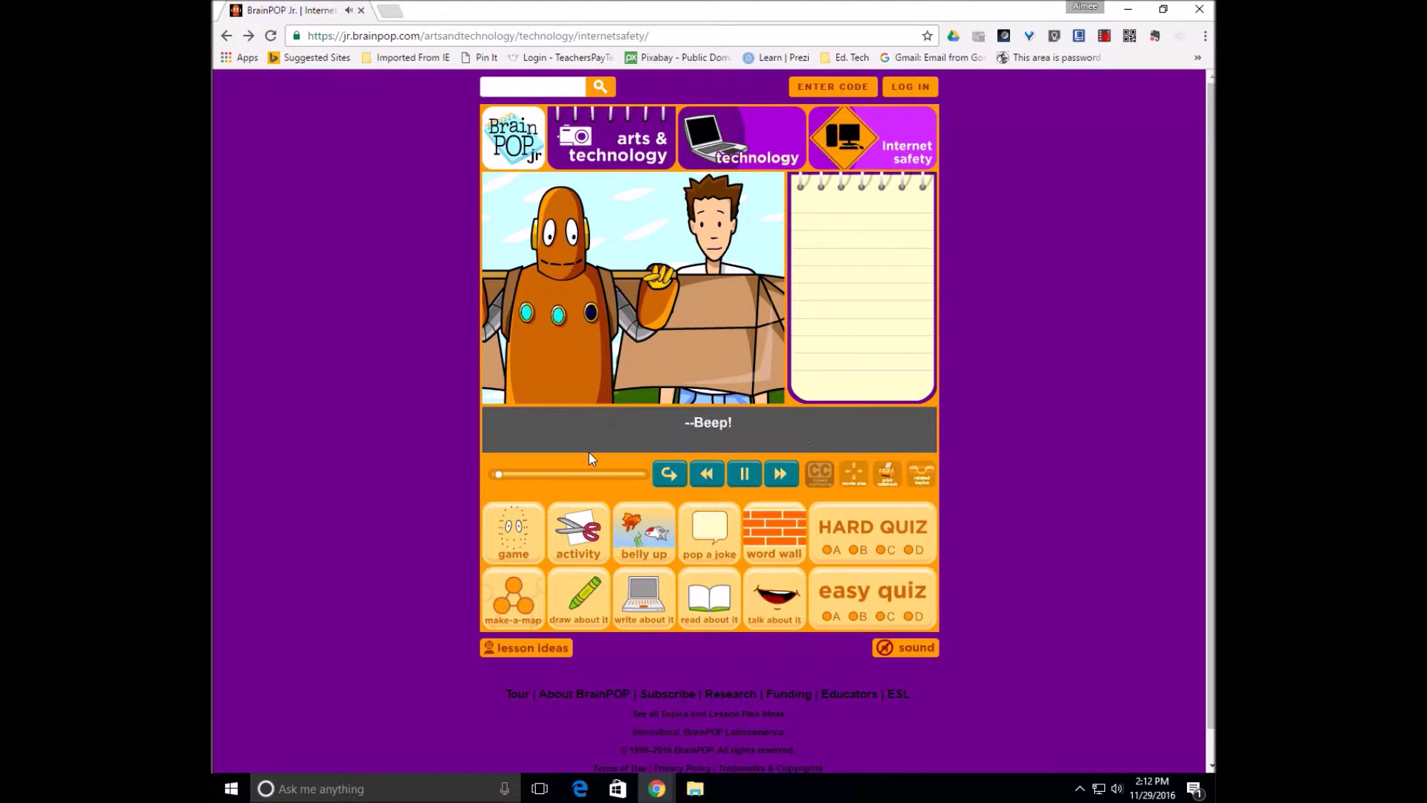
{"action": "left_click", "coordinate": [819, 483]}
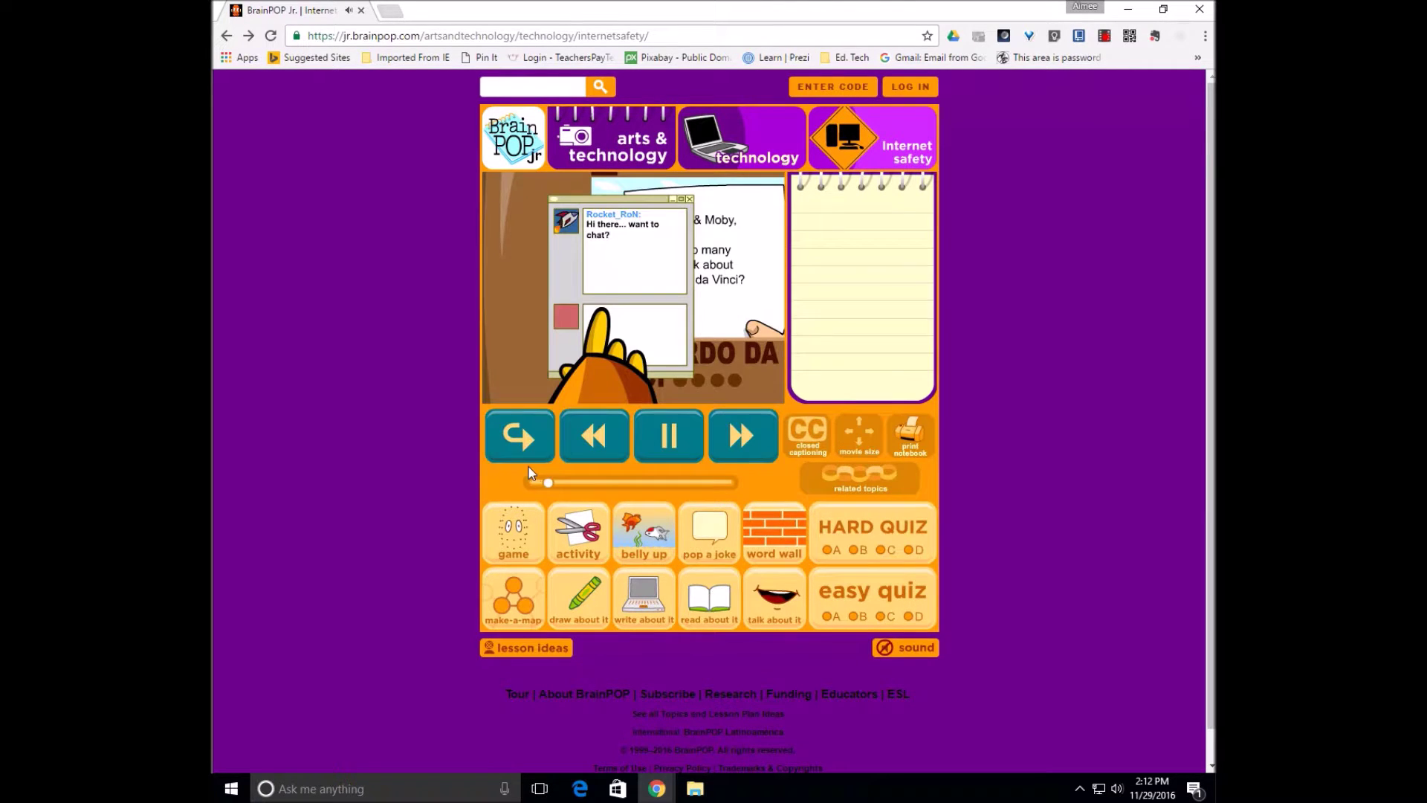
Skip the movie ahead to about 0:41 and pause it.
{"action": "left_click_drag", "start_coordinate": [549, 488], "coordinate": [566, 488]}
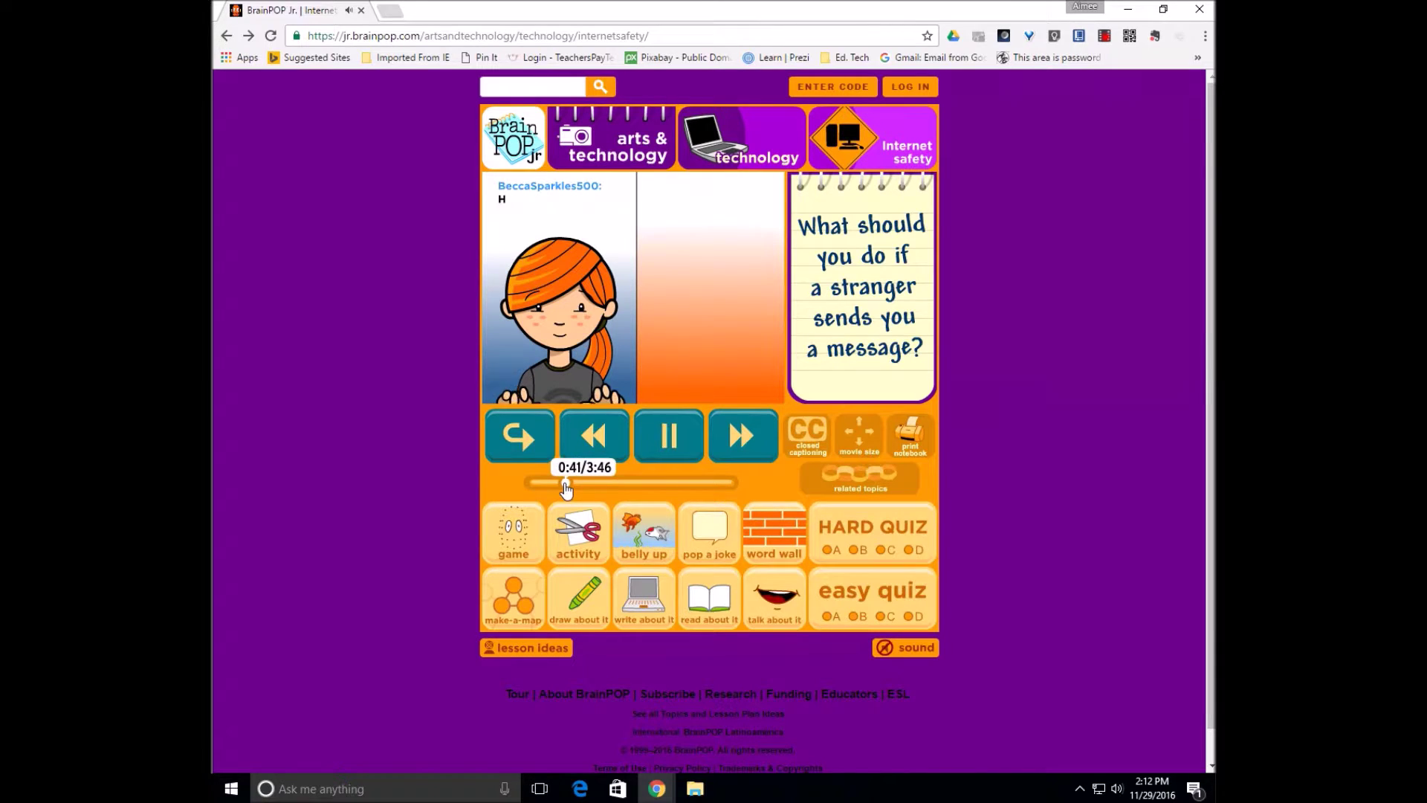
{"action": "left_click", "coordinate": [671, 439]}
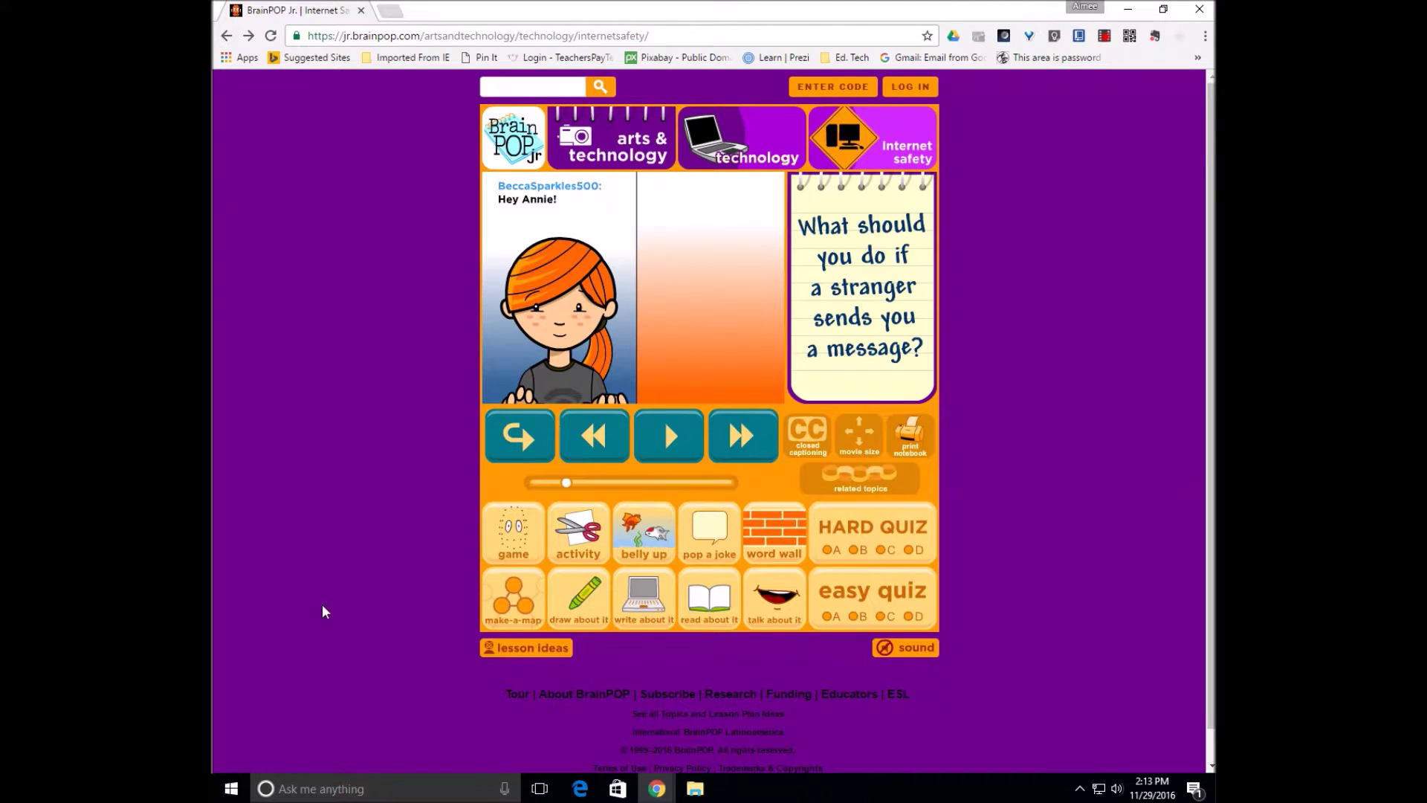
Open the topic's Make-a-Map tool, check the movie page again and return to the blank map.
{"action": "left_click", "coordinate": [513, 601]}
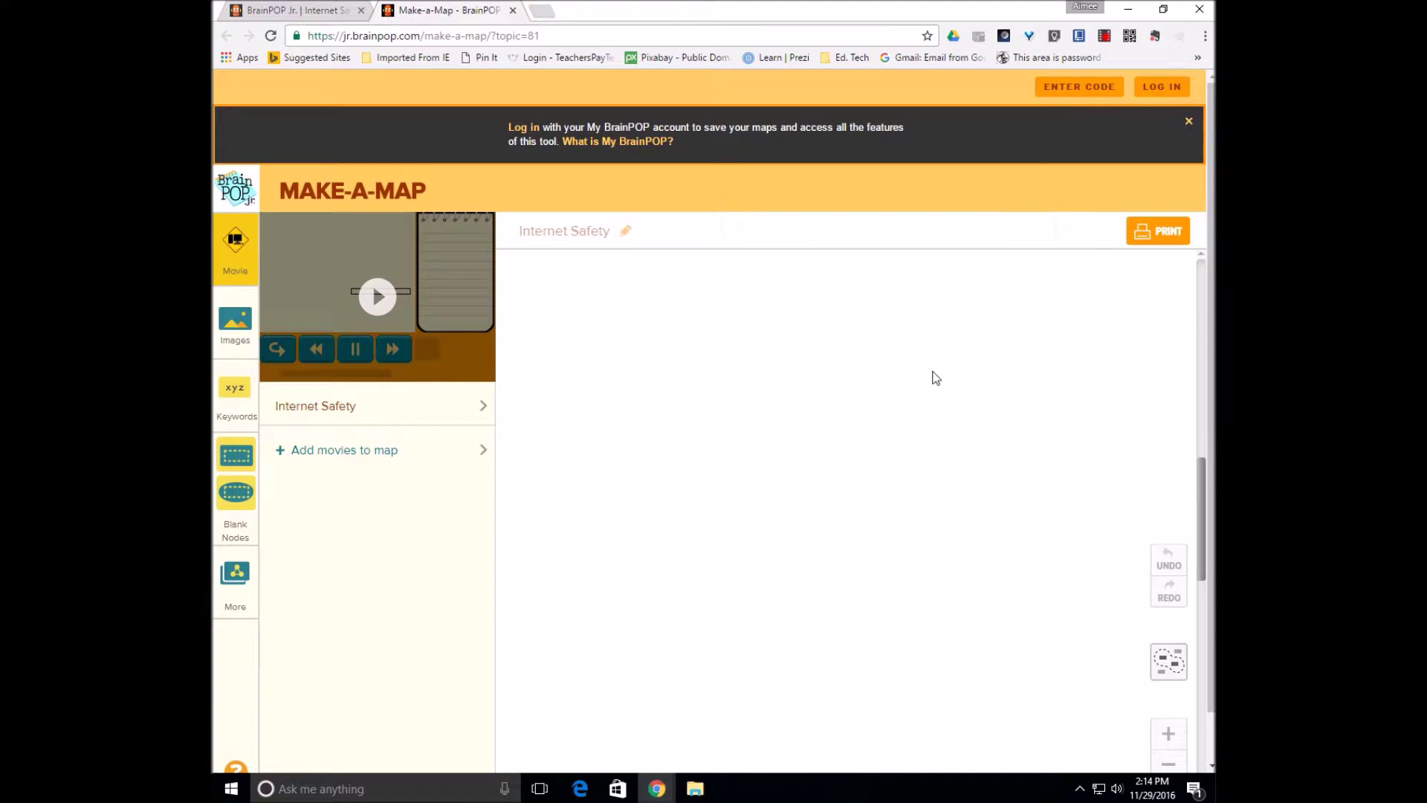
{"action": "left_click", "coordinate": [250, 16]}
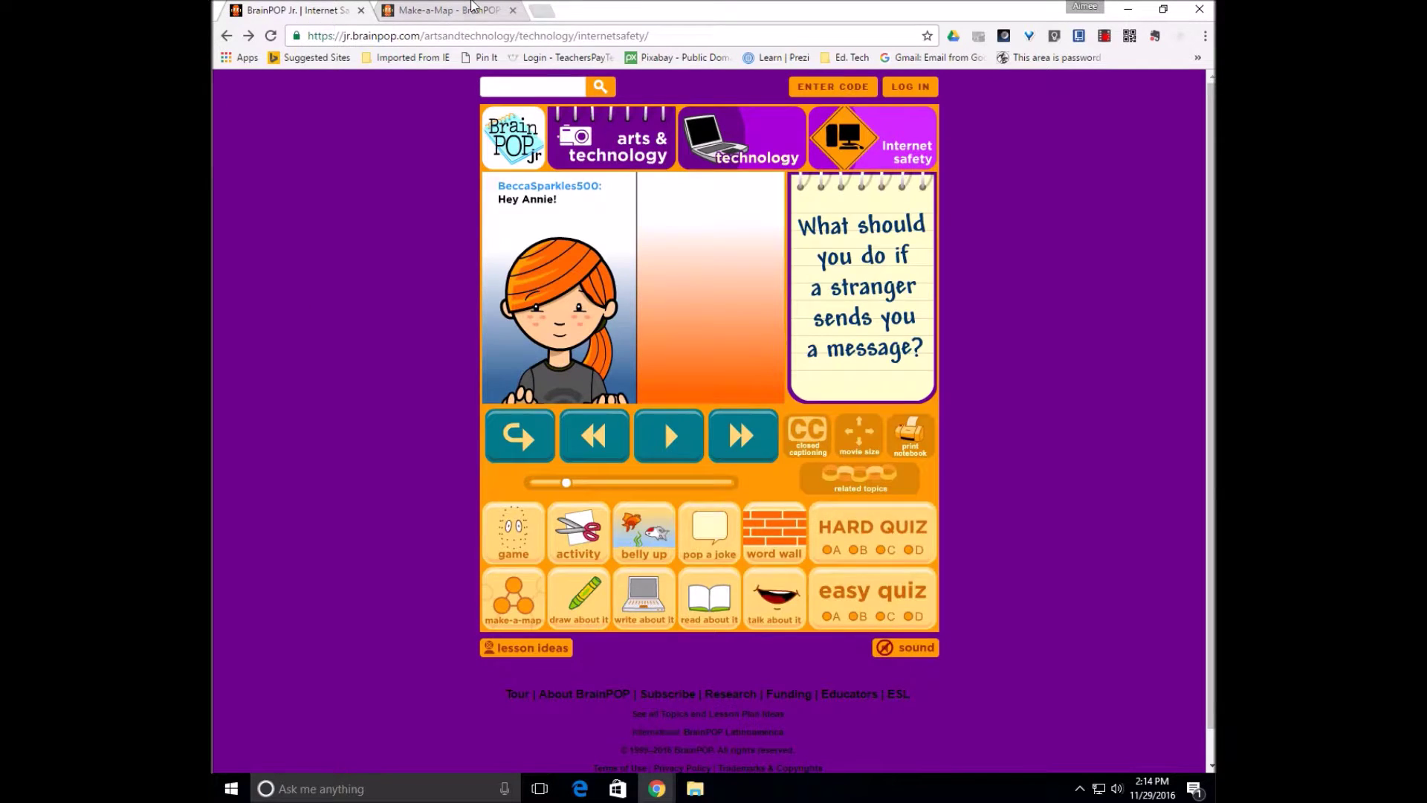
{"action": "left_click", "coordinate": [474, 9]}
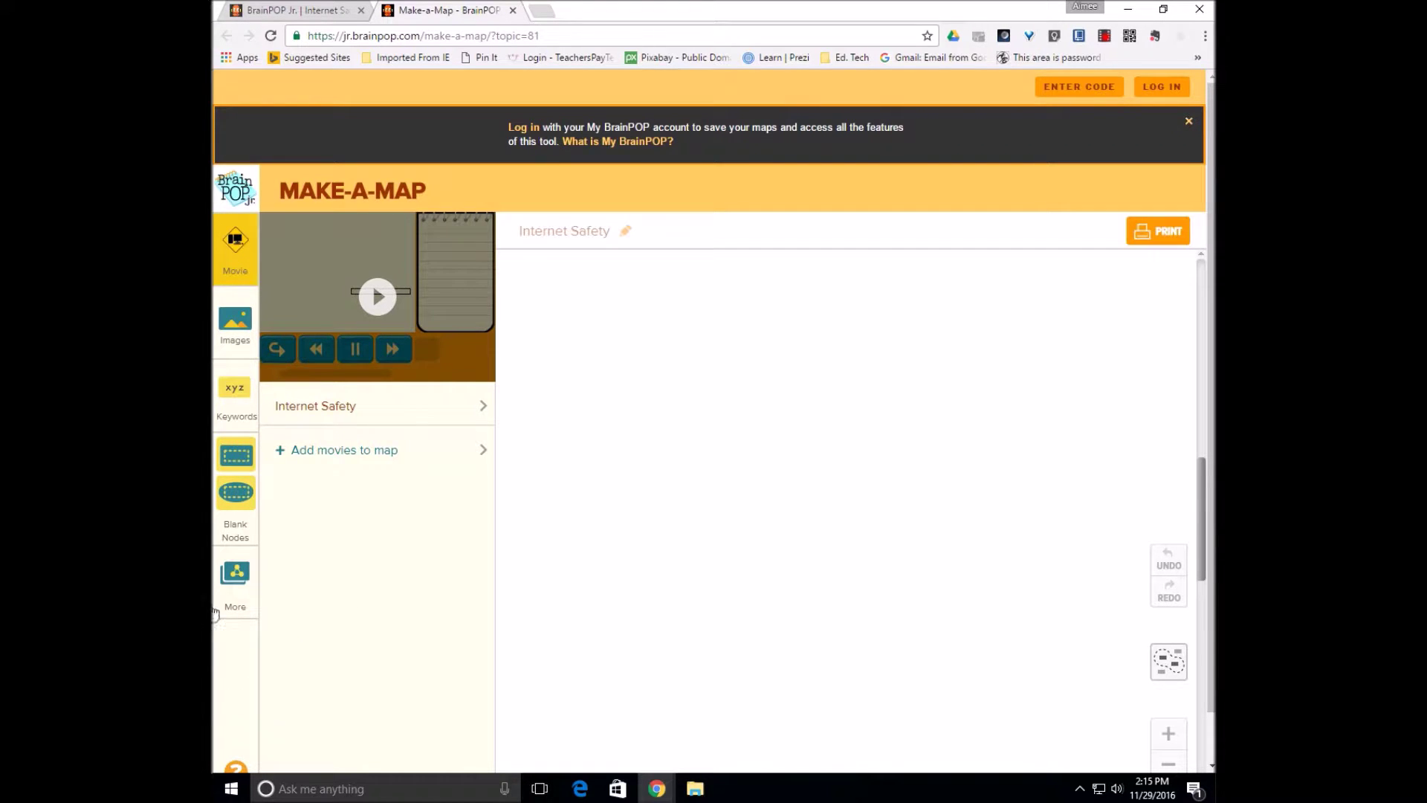
Add an oval node labelled "Internet Safety" in the upper middle of the map, colour it orange-red and shift it slightly right.
{"action": "left_click_drag", "start_coordinate": [233, 497], "coordinate": [795, 423]}
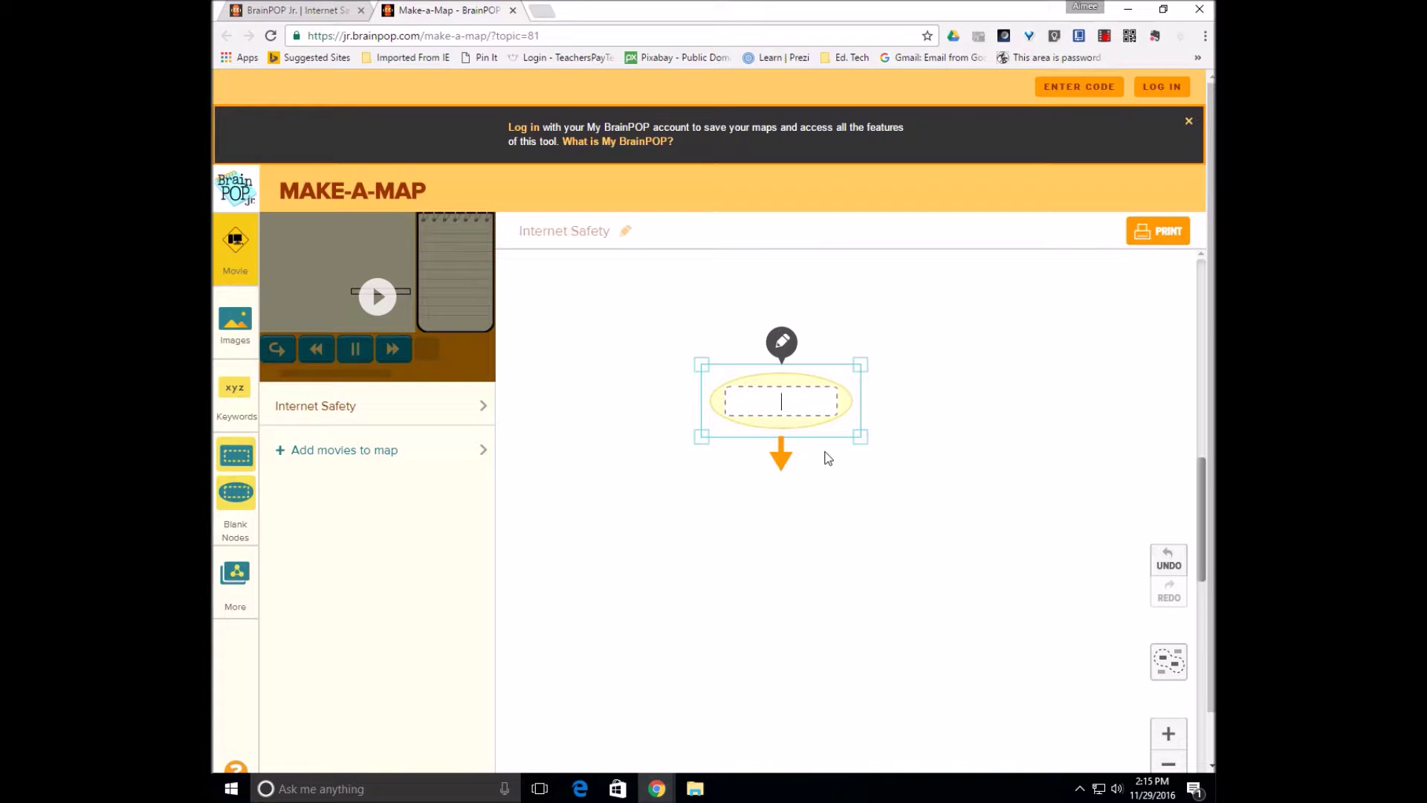
{"action": "type", "text": "Internet Safety"}
{"action": "left_click", "coordinate": [782, 355]}
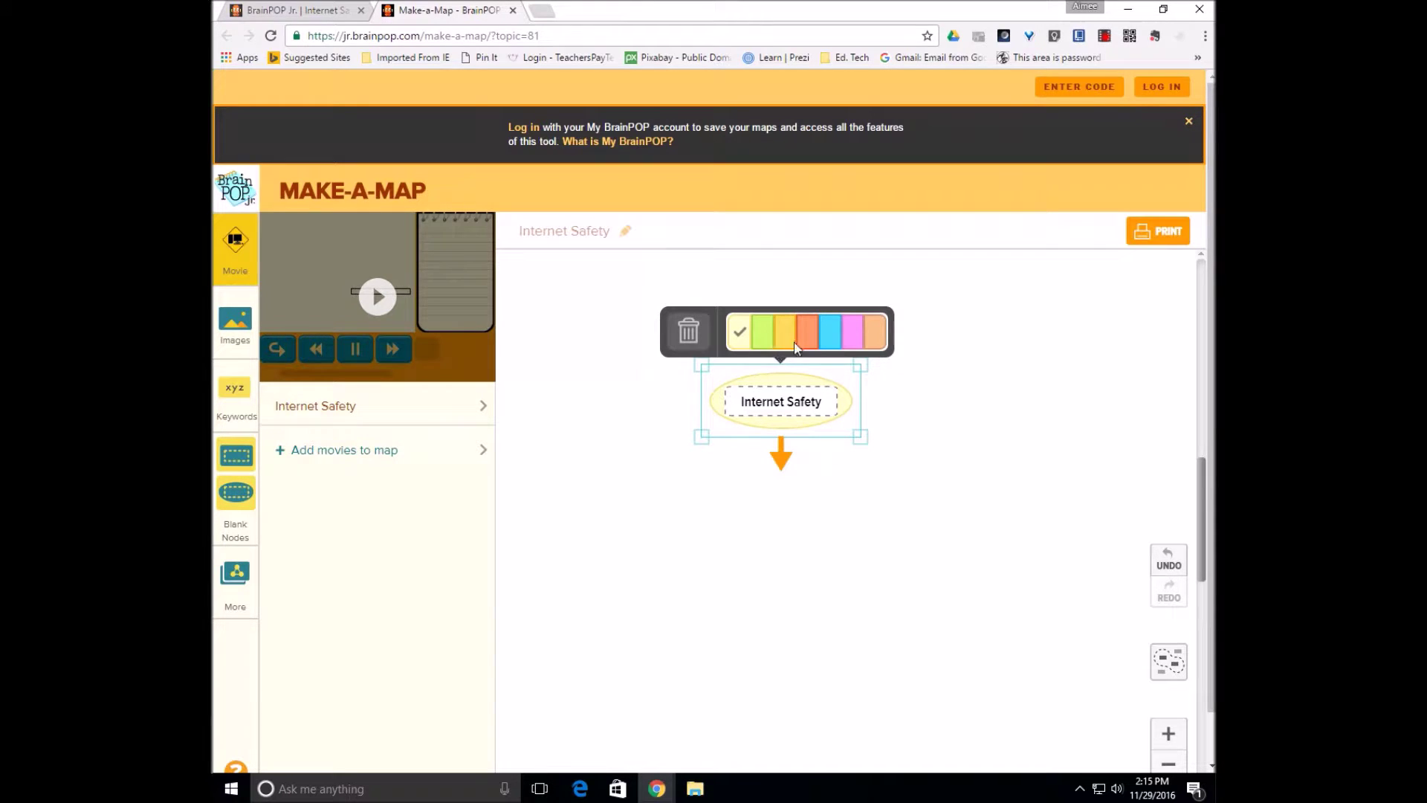
{"action": "left_click", "coordinate": [816, 347]}
{"action": "left_click", "coordinate": [779, 555]}
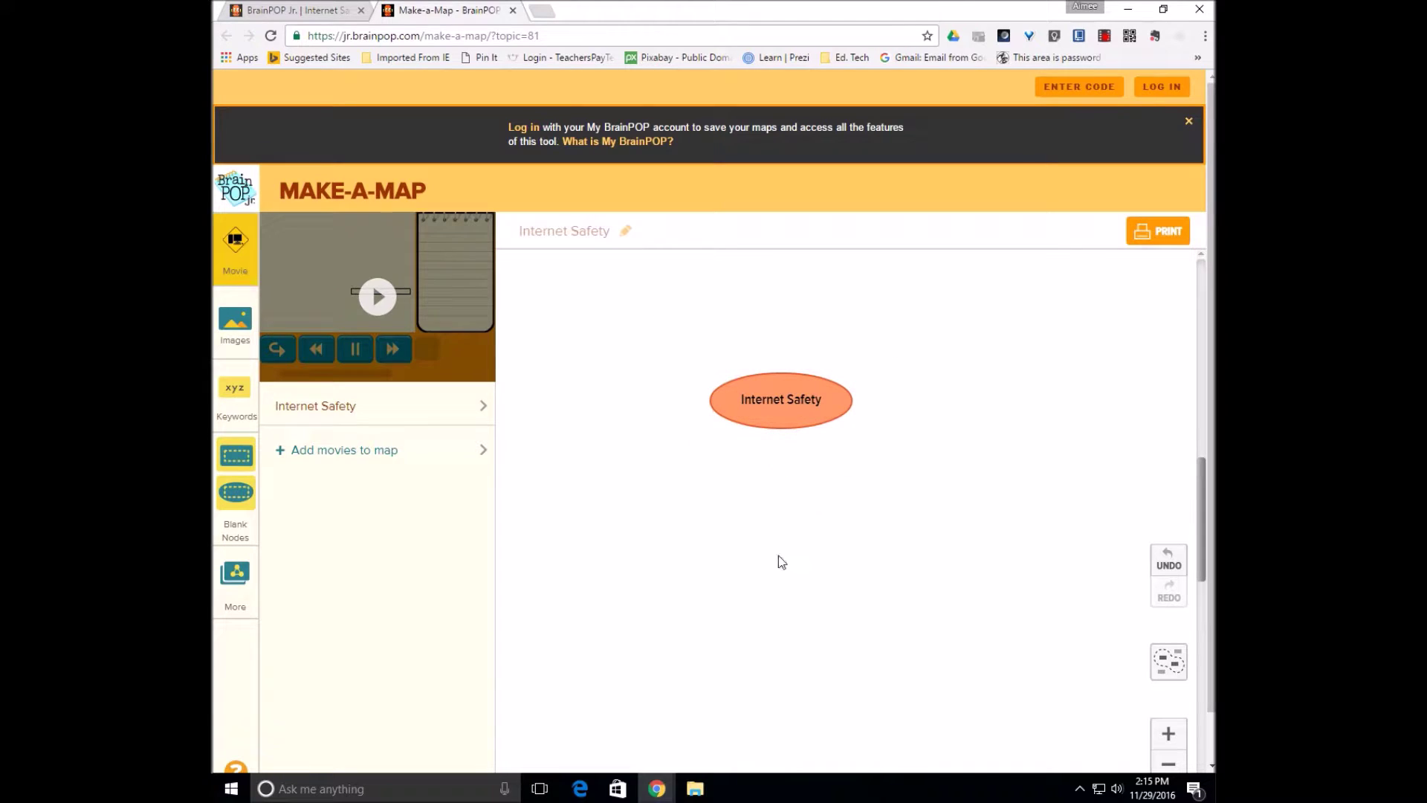
{"action": "left_click_drag", "start_coordinate": [784, 381], "coordinate": [825, 380]}
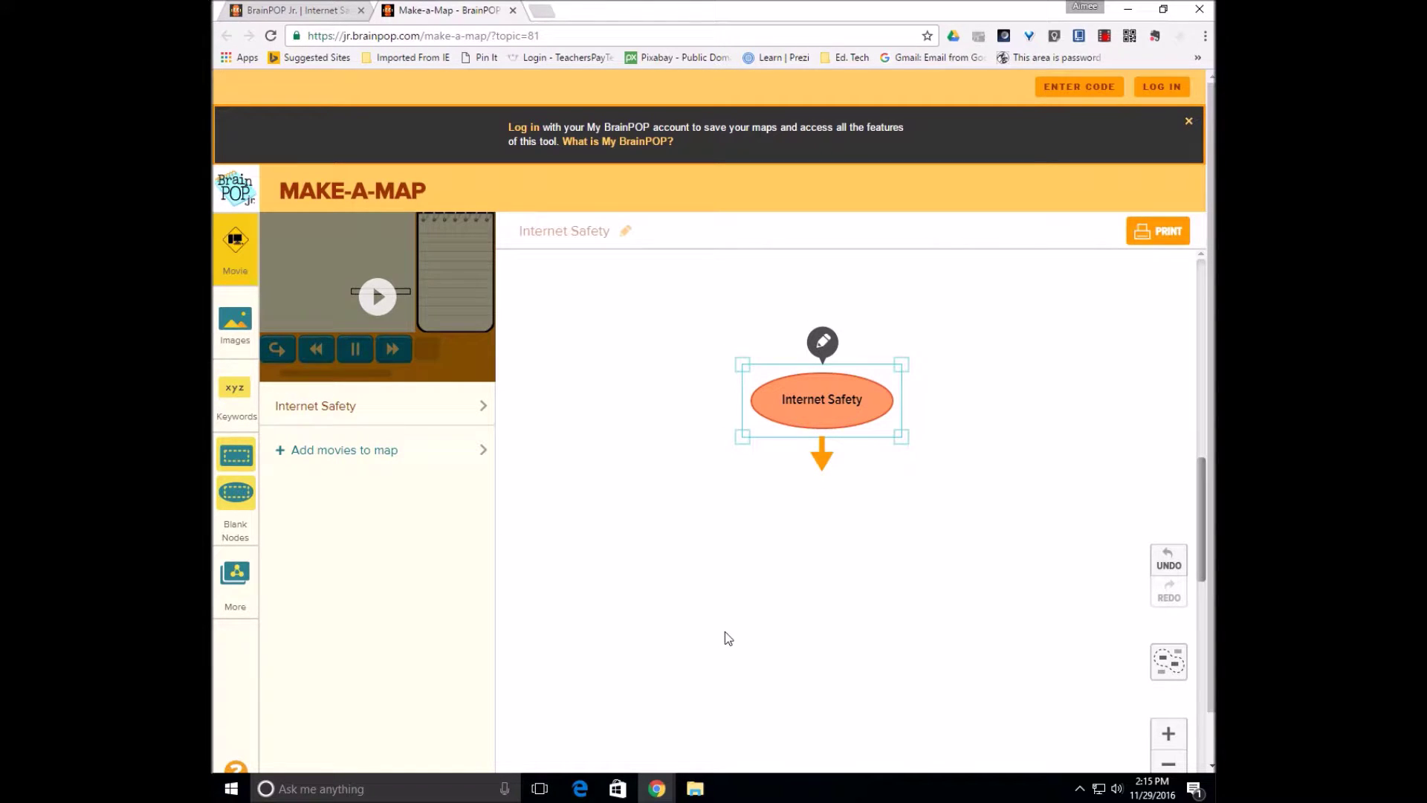
{"action": "left_click", "coordinate": [631, 596]}
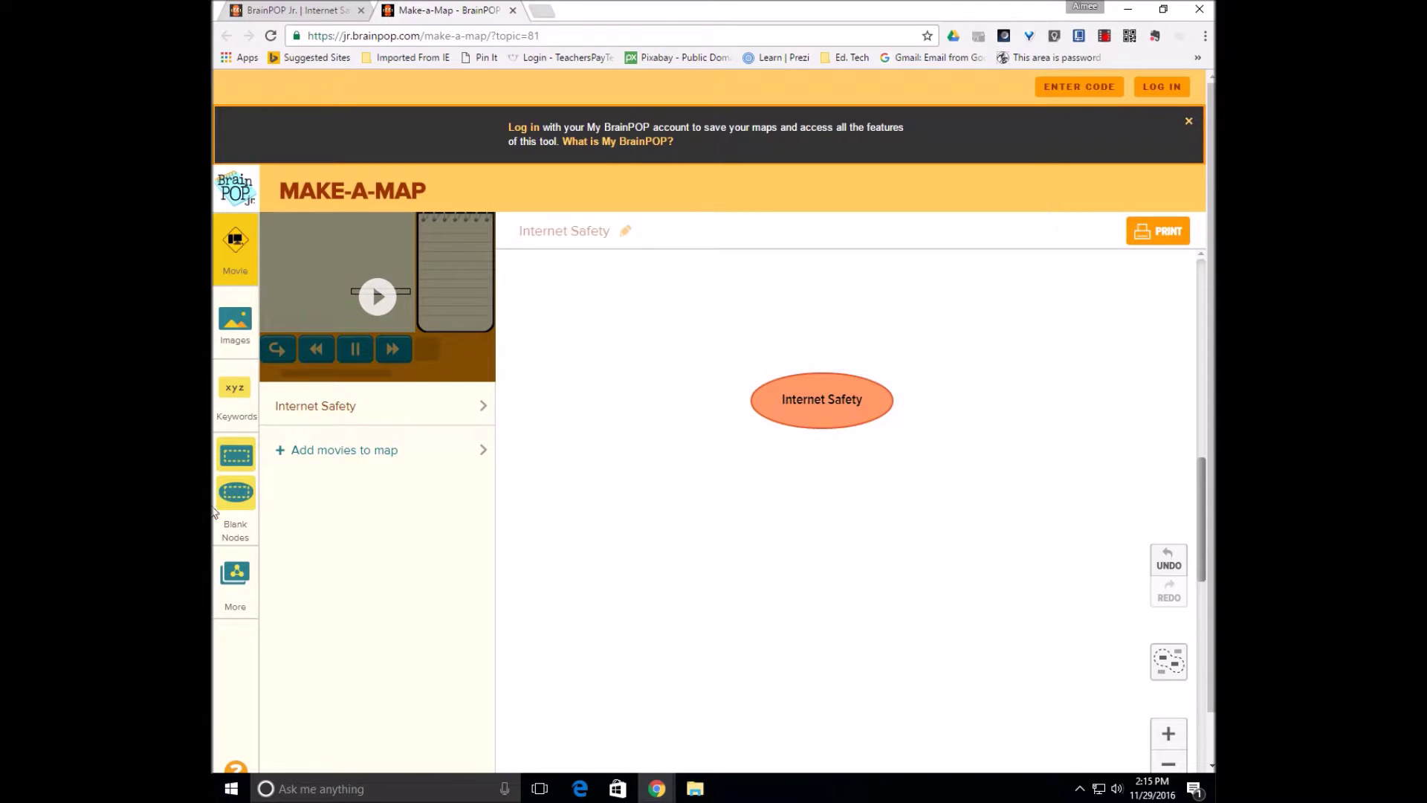
Add a rectangular node labelled "Computer" below the Internet Safety oval and colour it green.
{"action": "left_click_drag", "start_coordinate": [235, 456], "coordinate": [789, 554]}
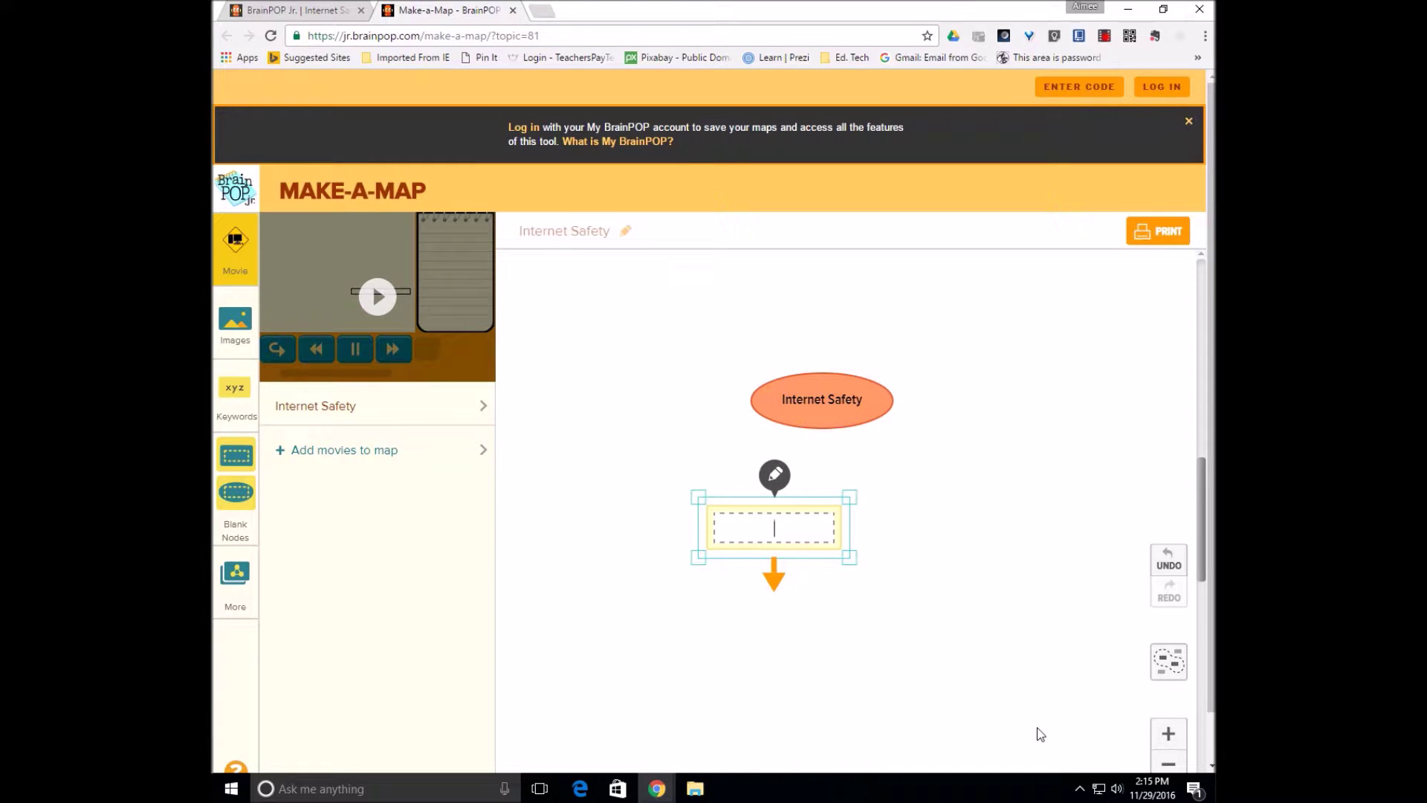
{"action": "type", "text": "Computer"}
{"action": "left_click", "coordinate": [587, 369]}
{"action": "left_click", "coordinate": [818, 559]}
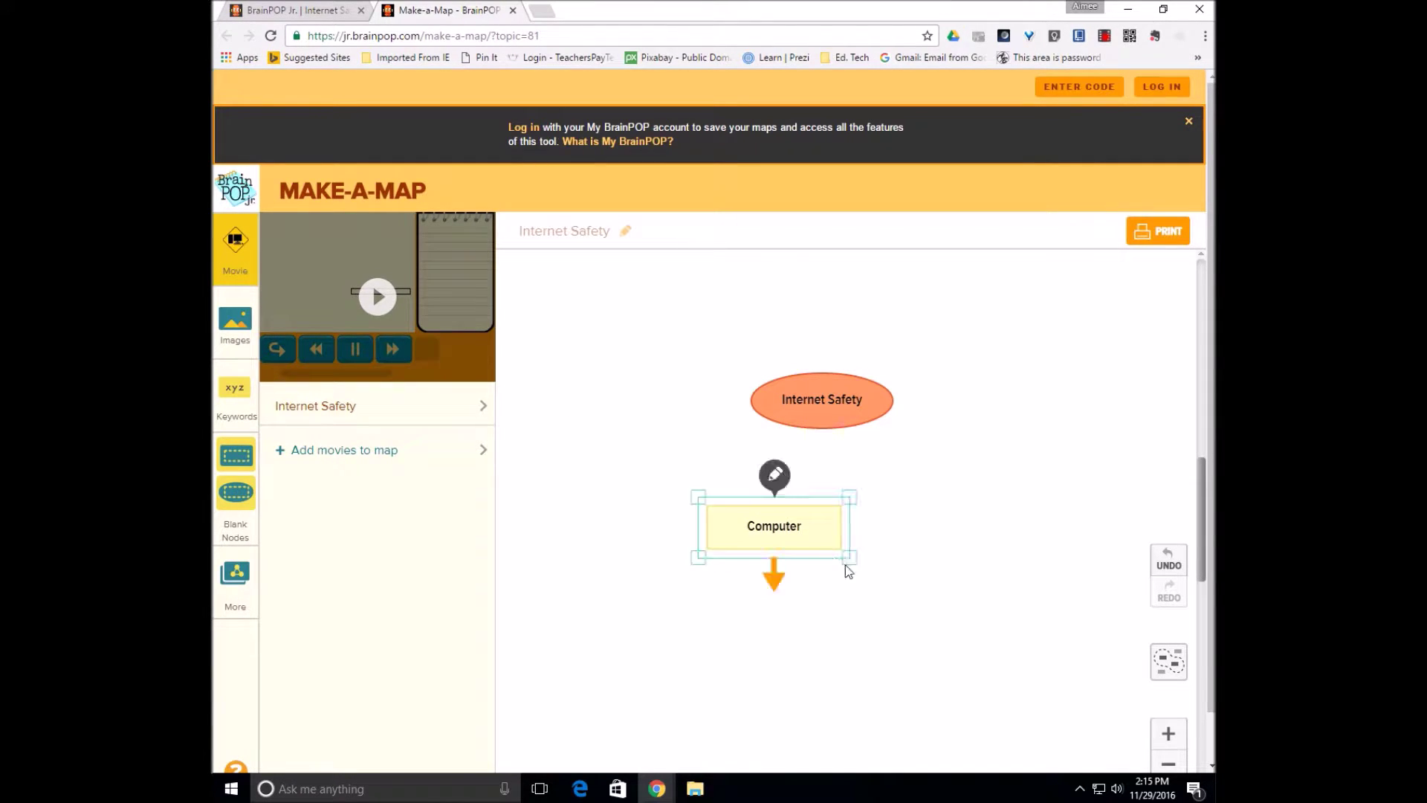
{"action": "left_click", "coordinate": [772, 480]}
{"action": "left_click", "coordinate": [756, 477]}
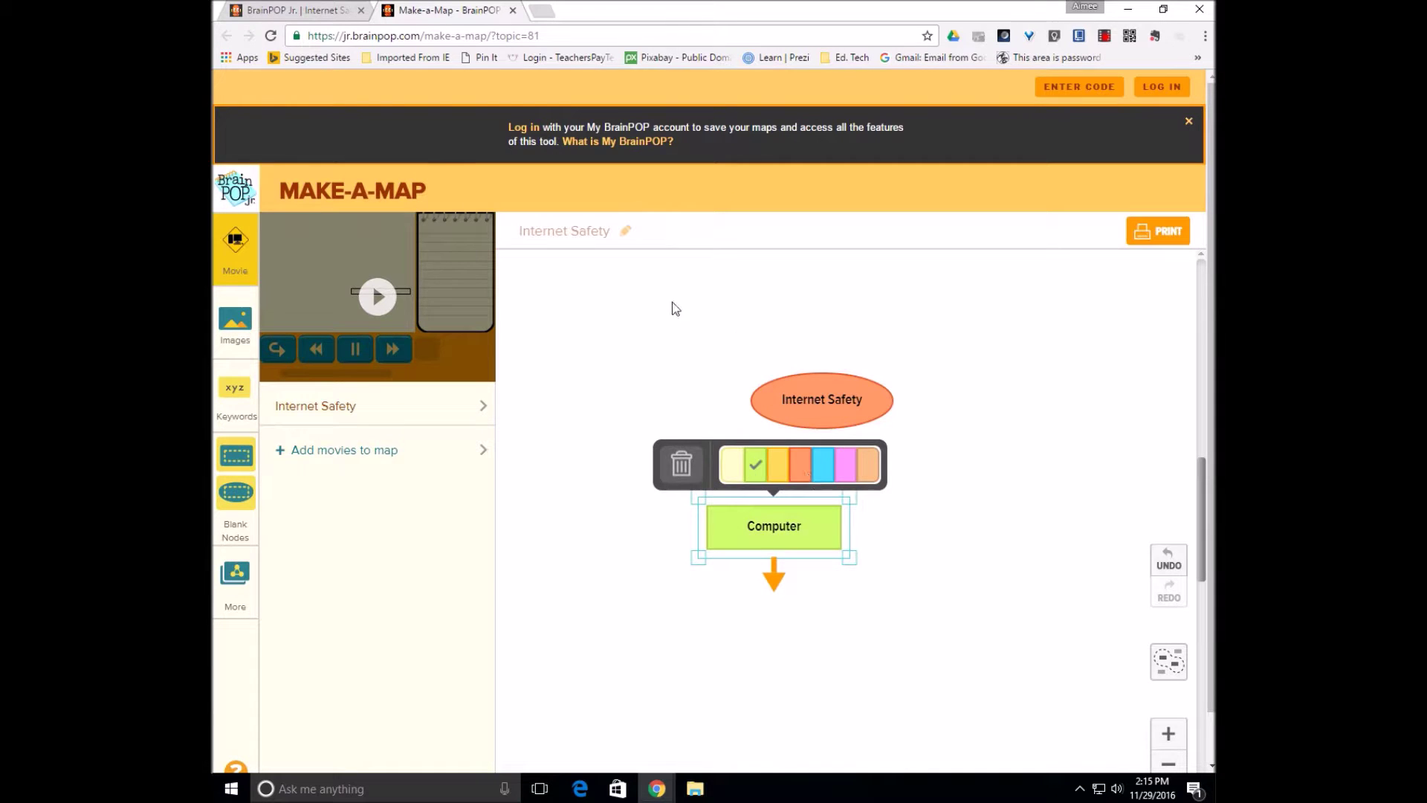
{"action": "left_click", "coordinate": [679, 312]}
Add a rectangular node labelled "Information" above and left of the Internet Safety oval, then nudge it slightly down.
{"action": "left_click_drag", "start_coordinate": [232, 454], "coordinate": [652, 313]}
{"action": "type", "text": "Information"}
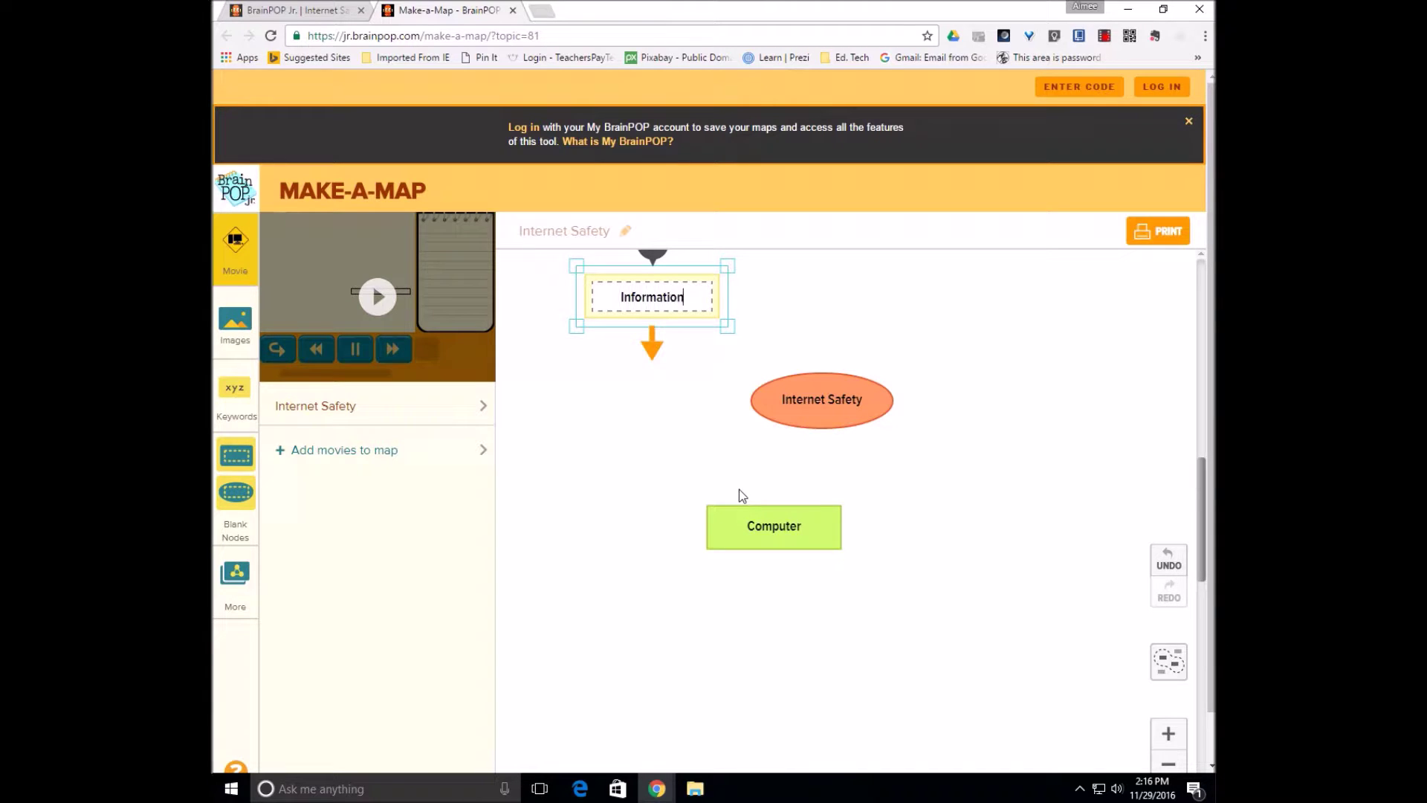
{"action": "left_click", "coordinate": [692, 281]}
{"action": "left_click_drag", "start_coordinate": [692, 281], "coordinate": [679, 309]}
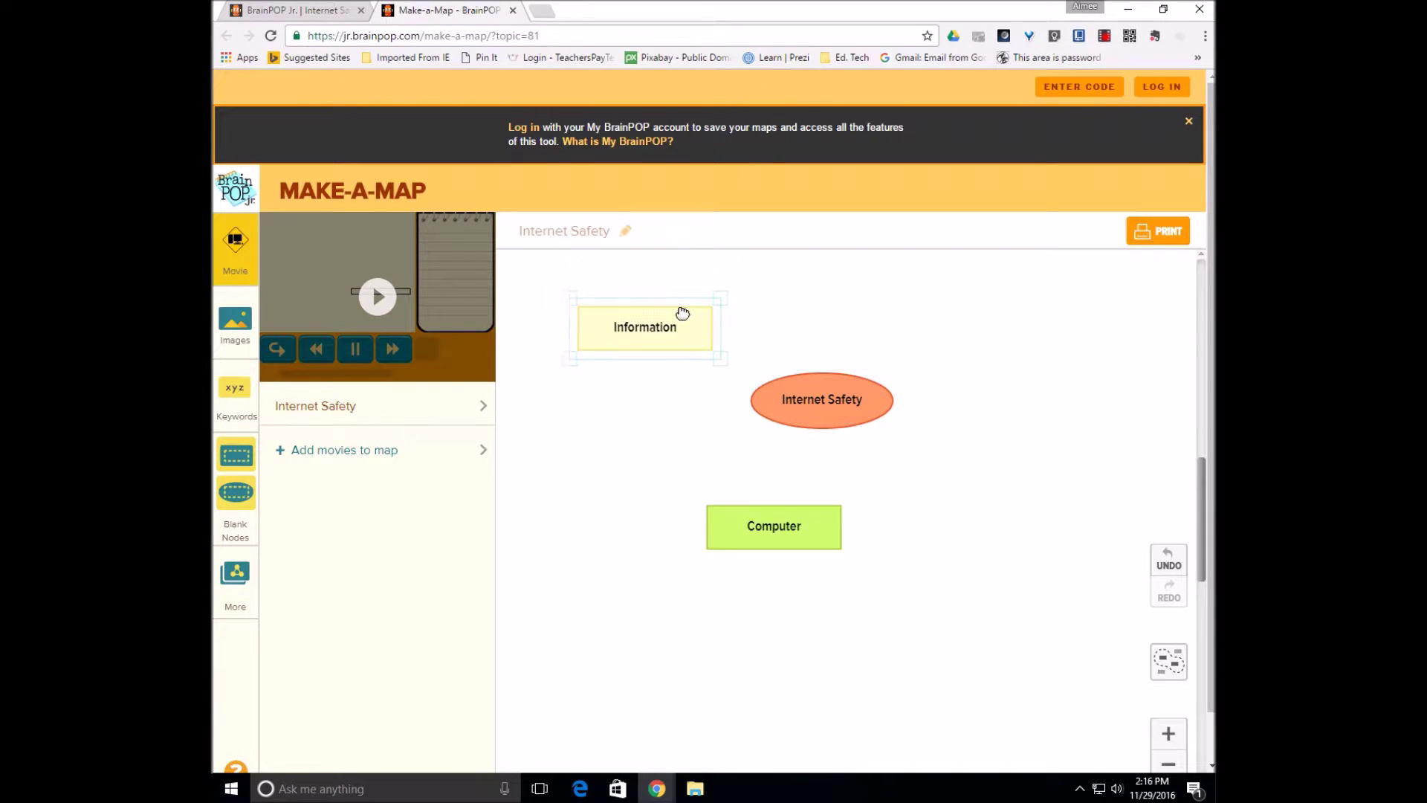
Colour the Information node blue and draw arrows from Internet Safety to the Computer and Information nodes.
{"action": "left_click", "coordinate": [685, 279]}
{"action": "left_click", "coordinate": [595, 454]}
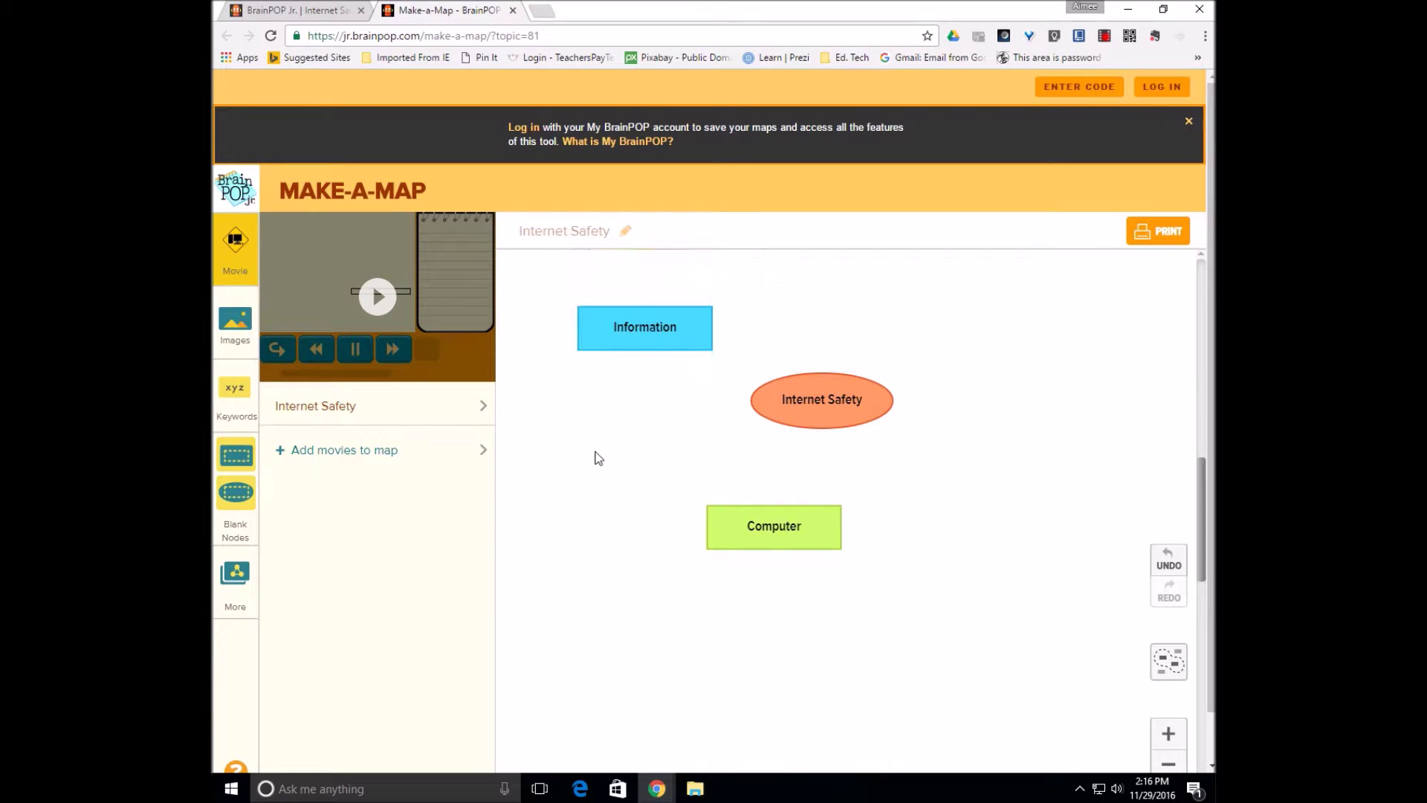
{"action": "left_click", "coordinate": [779, 404]}
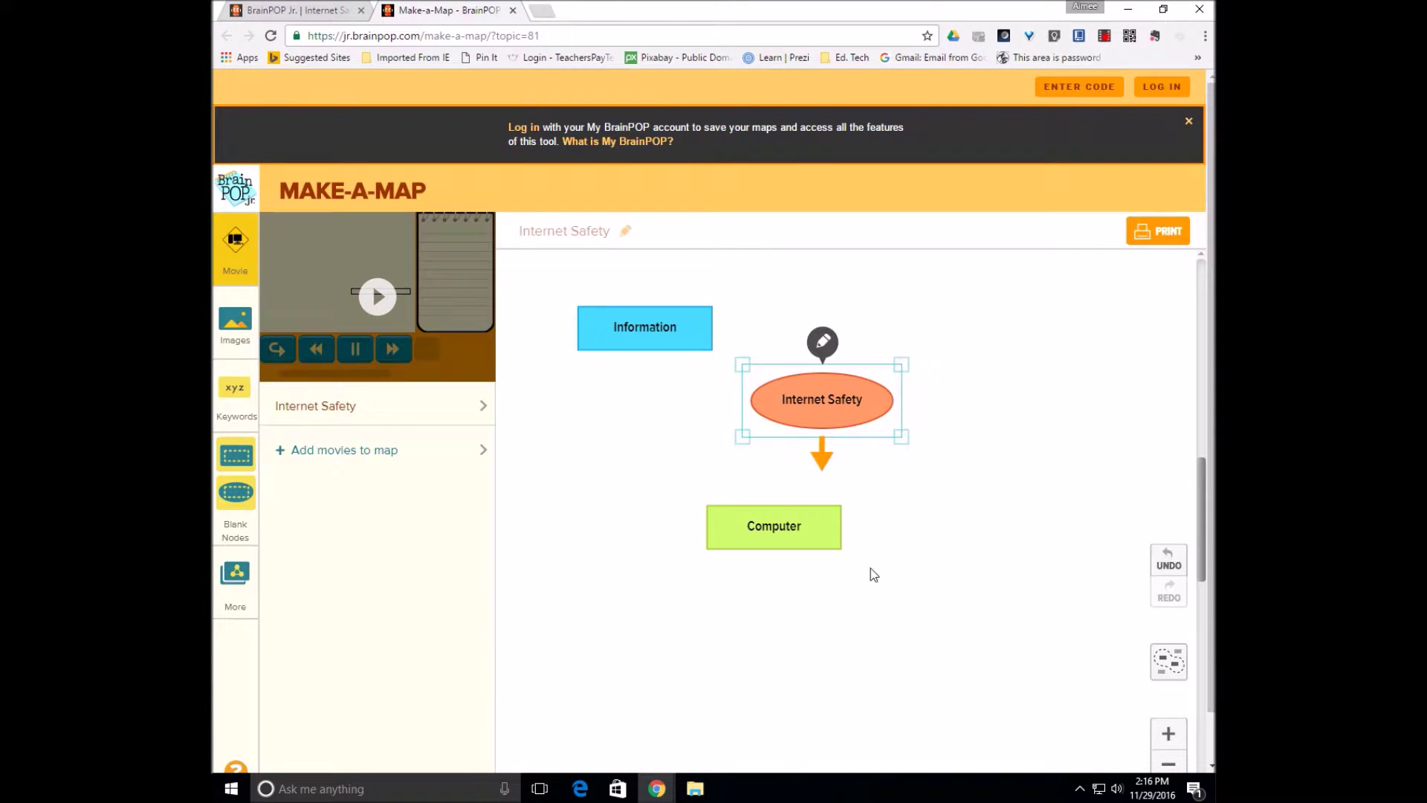
{"action": "left_click_drag", "start_coordinate": [824, 455], "coordinate": [773, 516]}
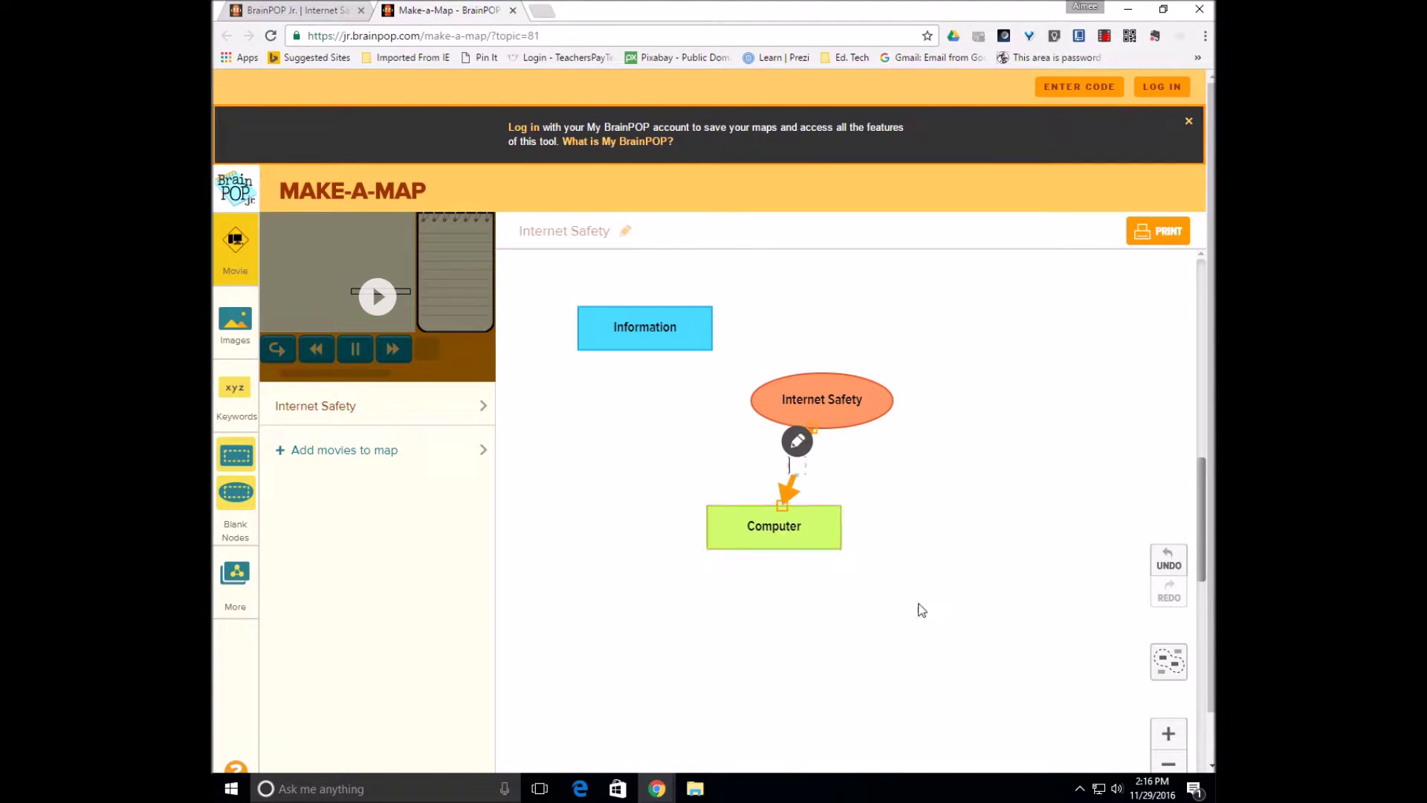
{"action": "left_click", "coordinate": [818, 398]}
{"action": "left_click_drag", "start_coordinate": [823, 466], "coordinate": [708, 351]}
{"action": "left_click", "coordinate": [862, 405]}
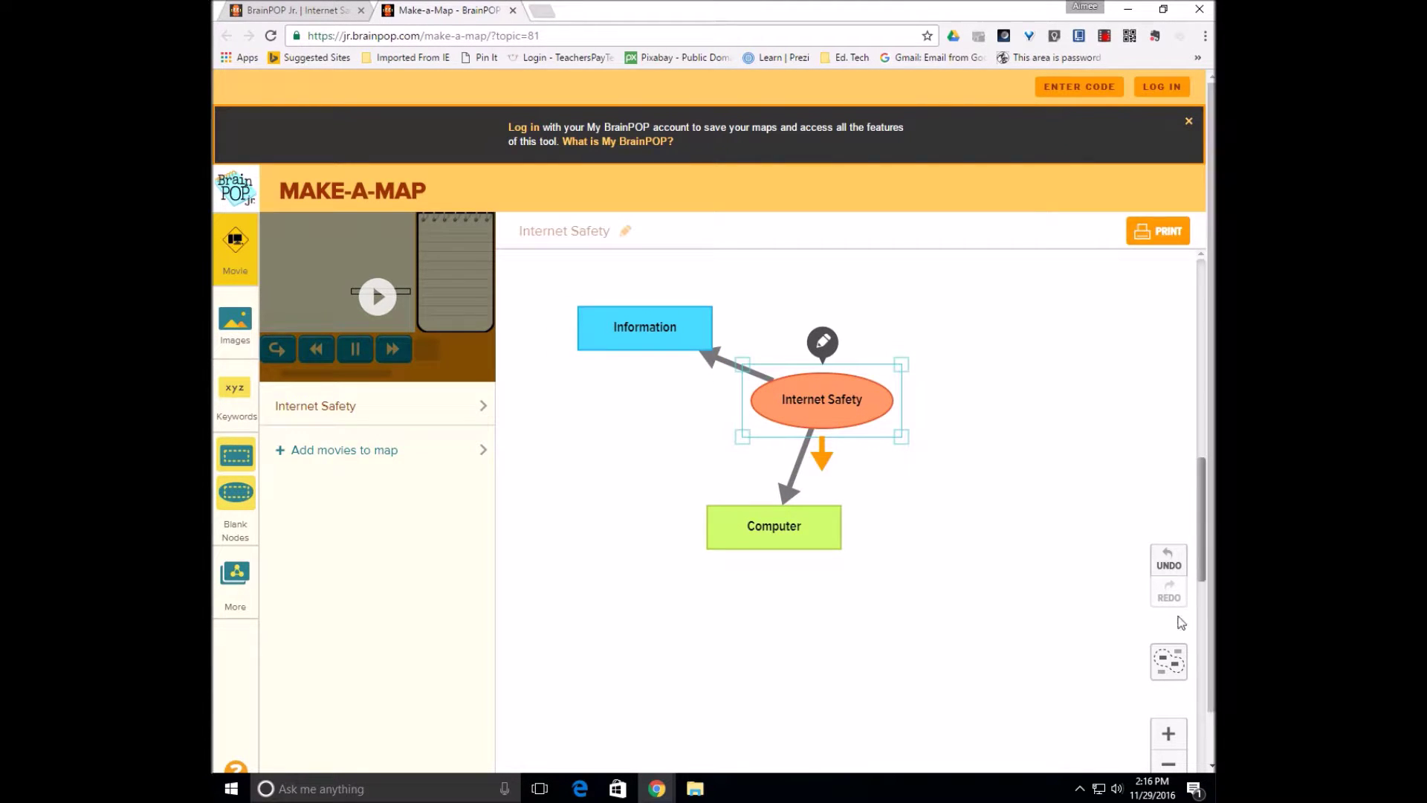
Try a double-headed arrow between Internet Safety and Computer, and restore its single head towards Computer.
{"action": "left_click", "coordinate": [787, 493]}
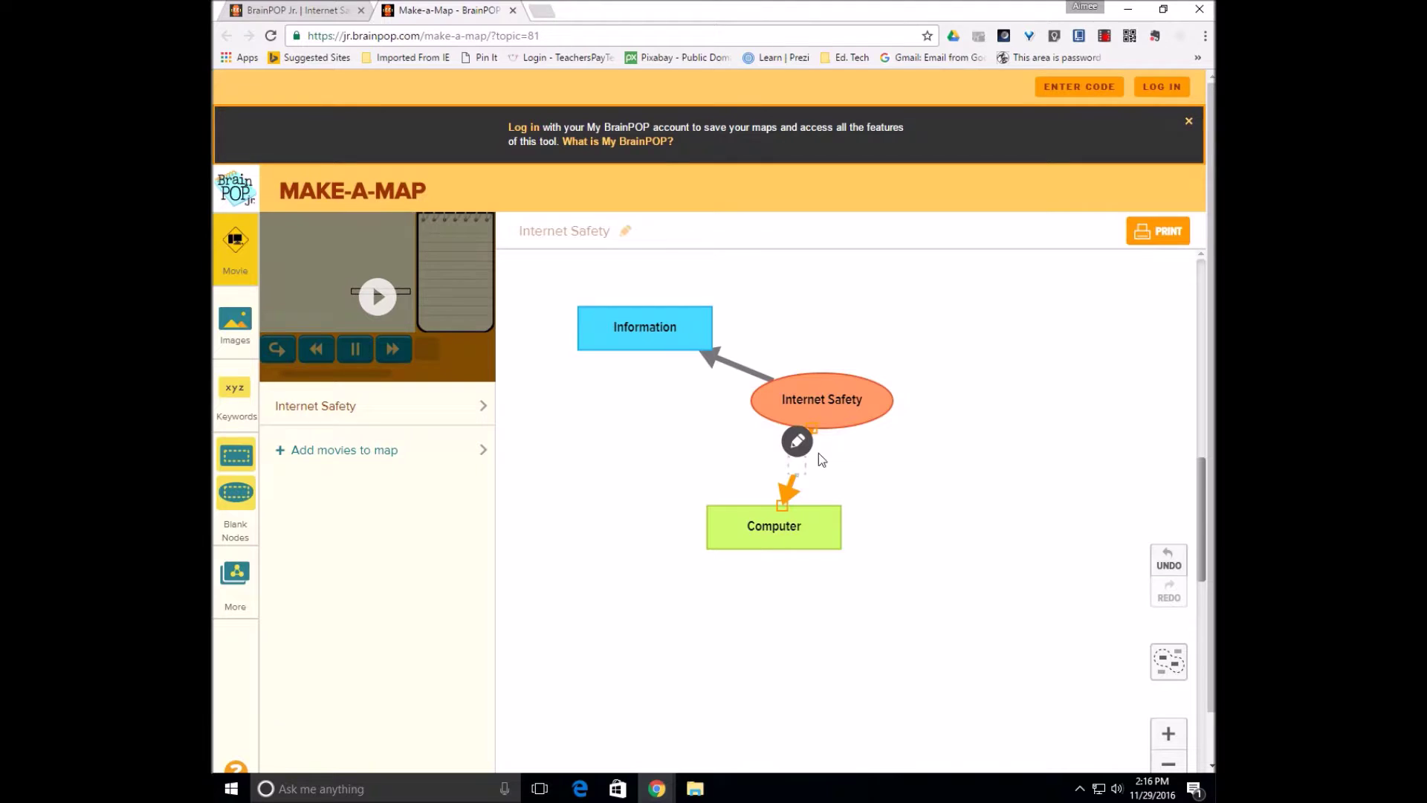
{"action": "left_click", "coordinate": [801, 449]}
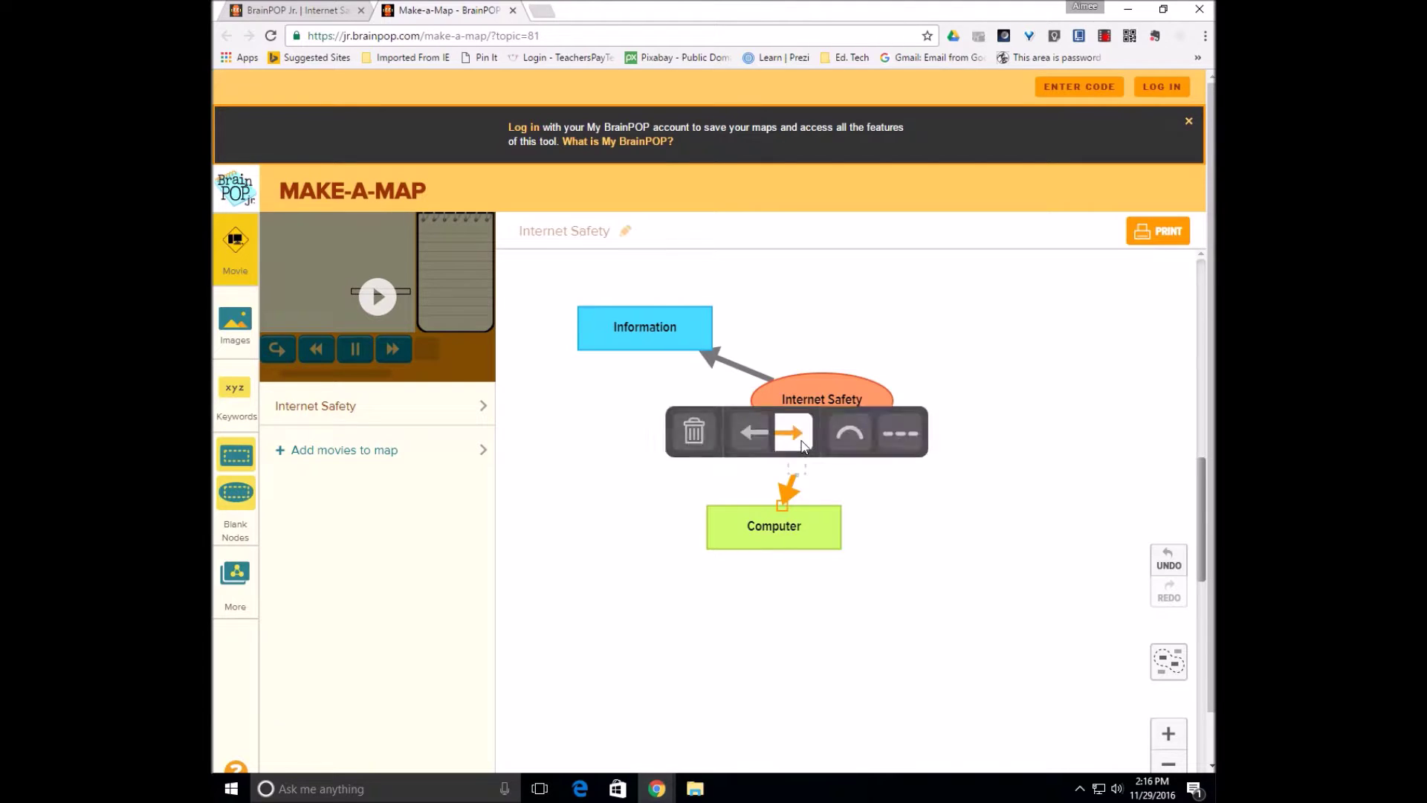
{"action": "left_click", "coordinate": [751, 435]}
{"action": "left_click", "coordinate": [841, 485]}
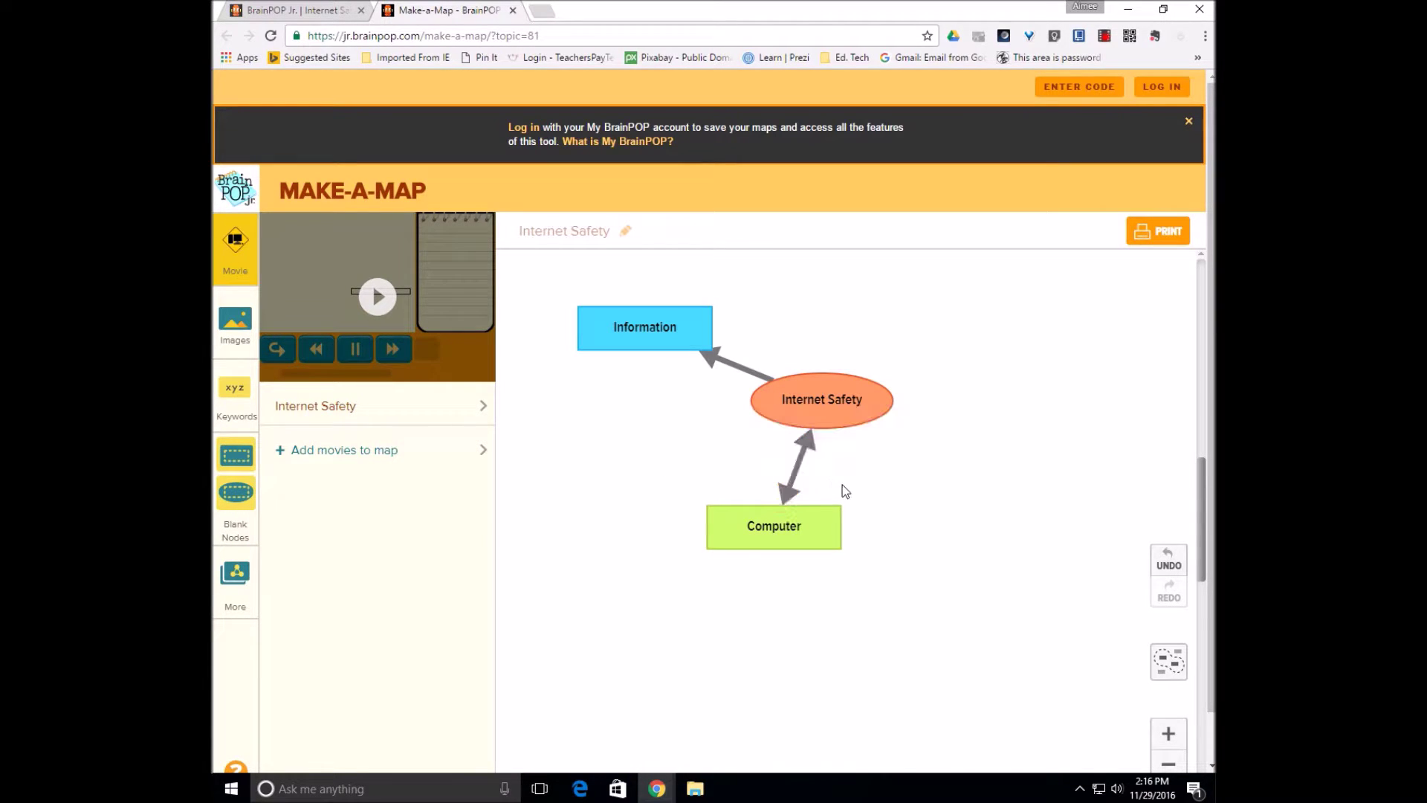
{"action": "left_click", "coordinate": [800, 446]}
{"action": "left_click", "coordinate": [751, 445]}
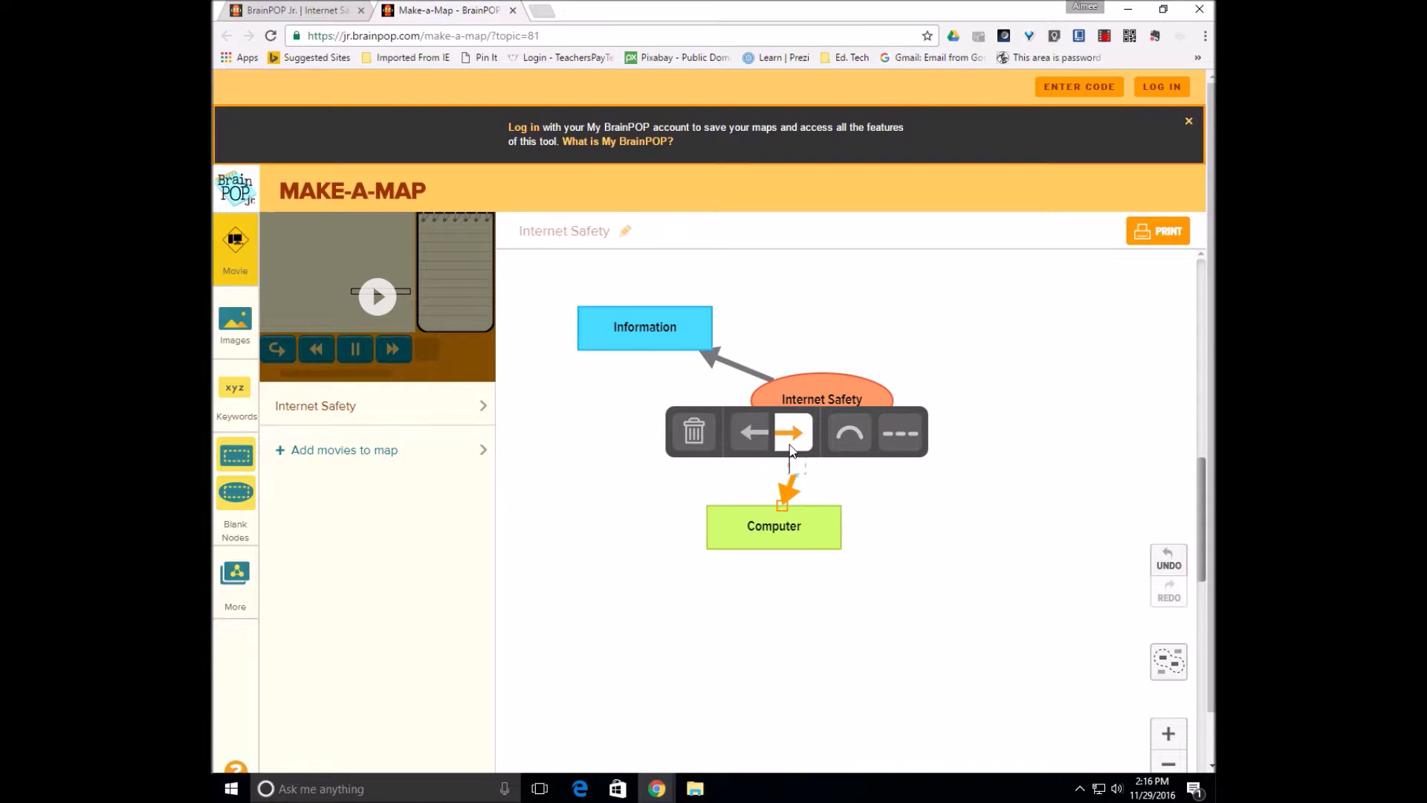
Try curved and dashed styles on the arrow from Internet Safety to Computer, and restore the straight solid line.
{"action": "left_click", "coordinate": [848, 437]}
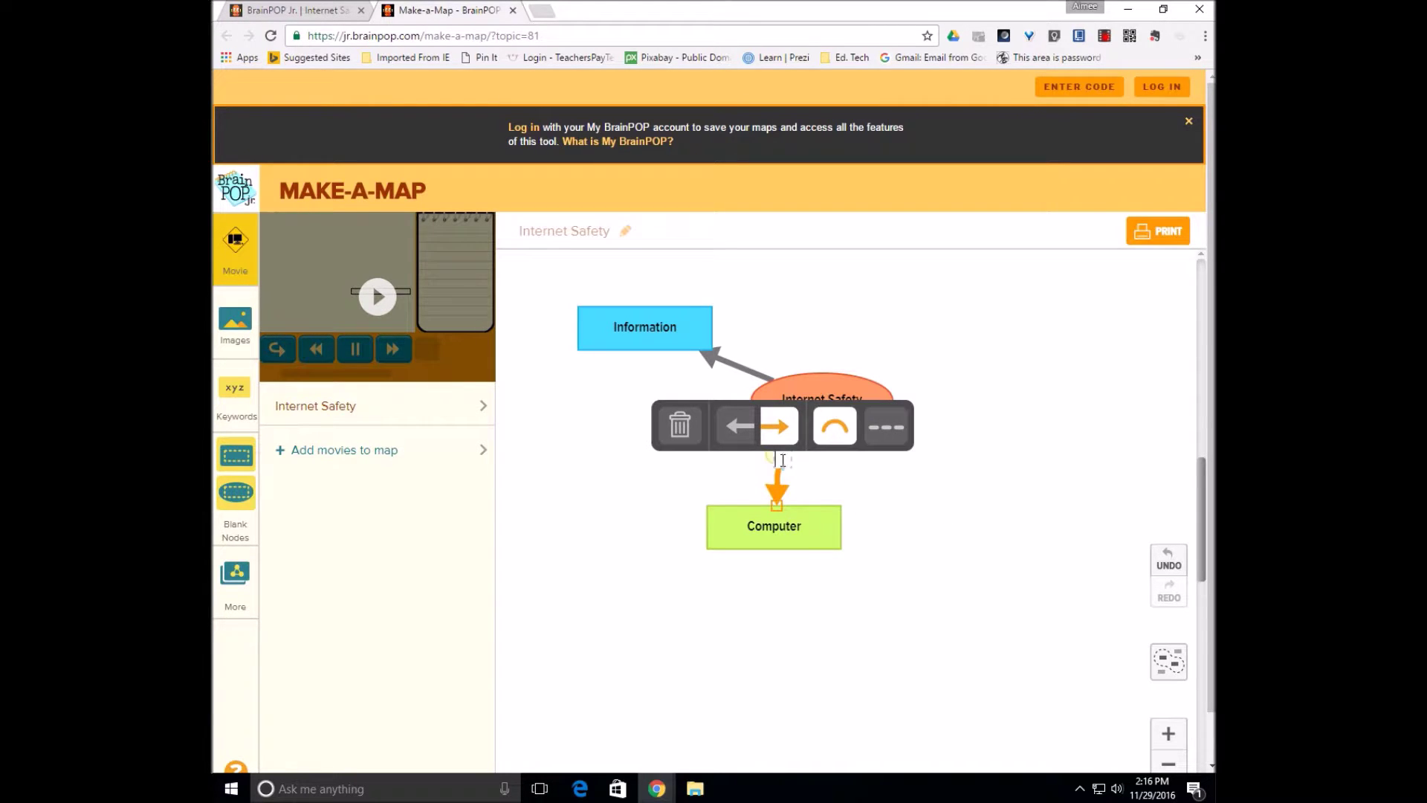
{"action": "left_click", "coordinate": [778, 475]}
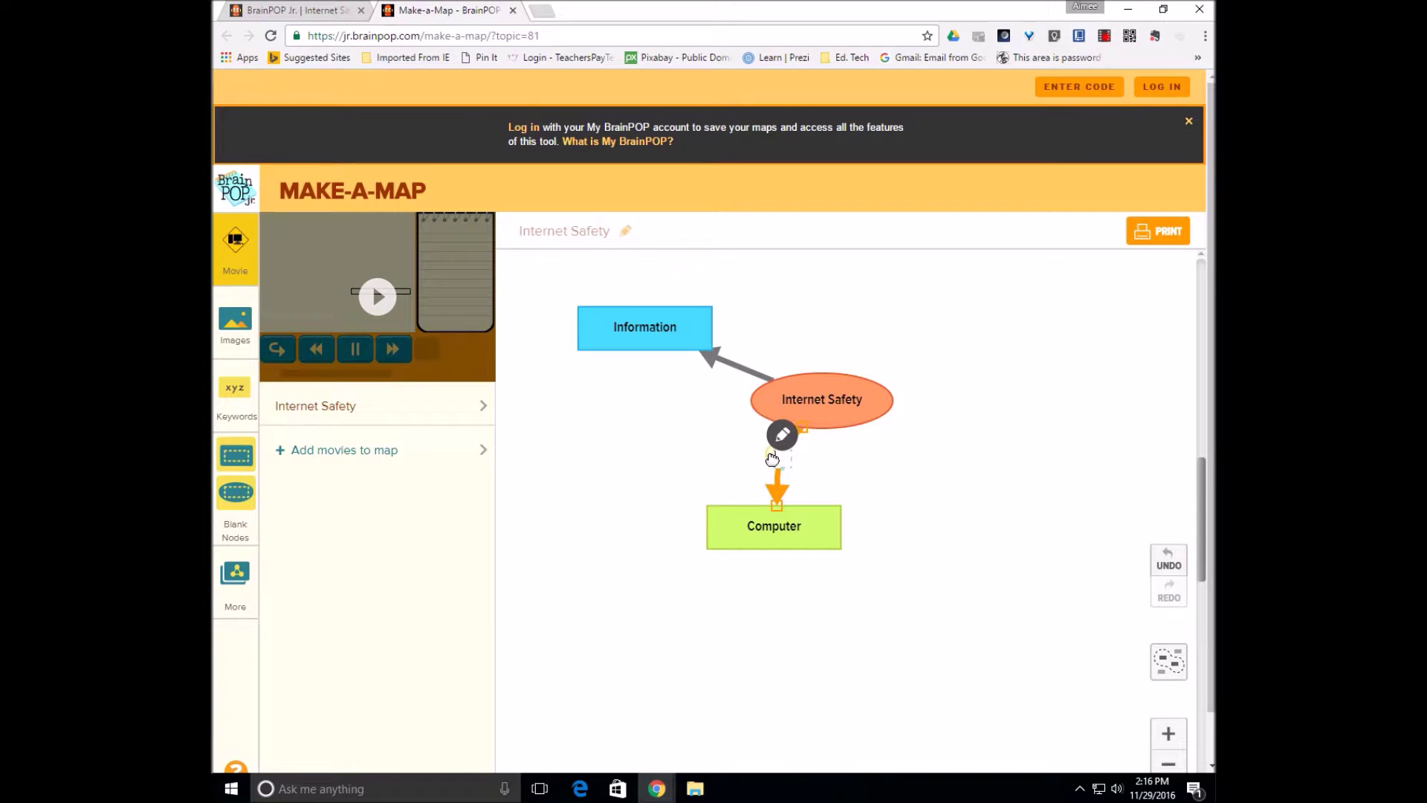
{"action": "left_click", "coordinate": [782, 434]}
{"action": "left_click", "coordinate": [885, 427]}
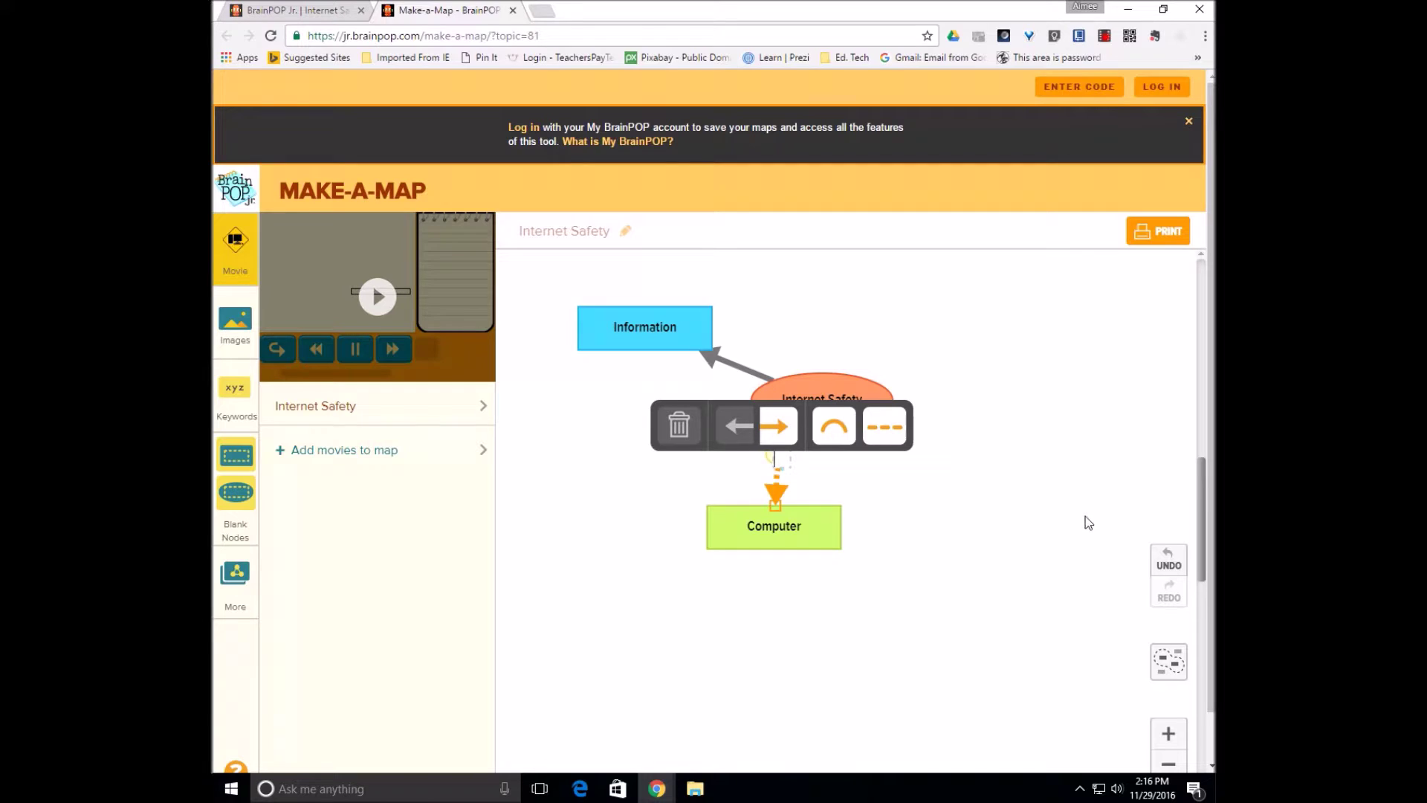
{"action": "left_click", "coordinate": [880, 437]}
{"action": "left_click", "coordinate": [829, 432]}
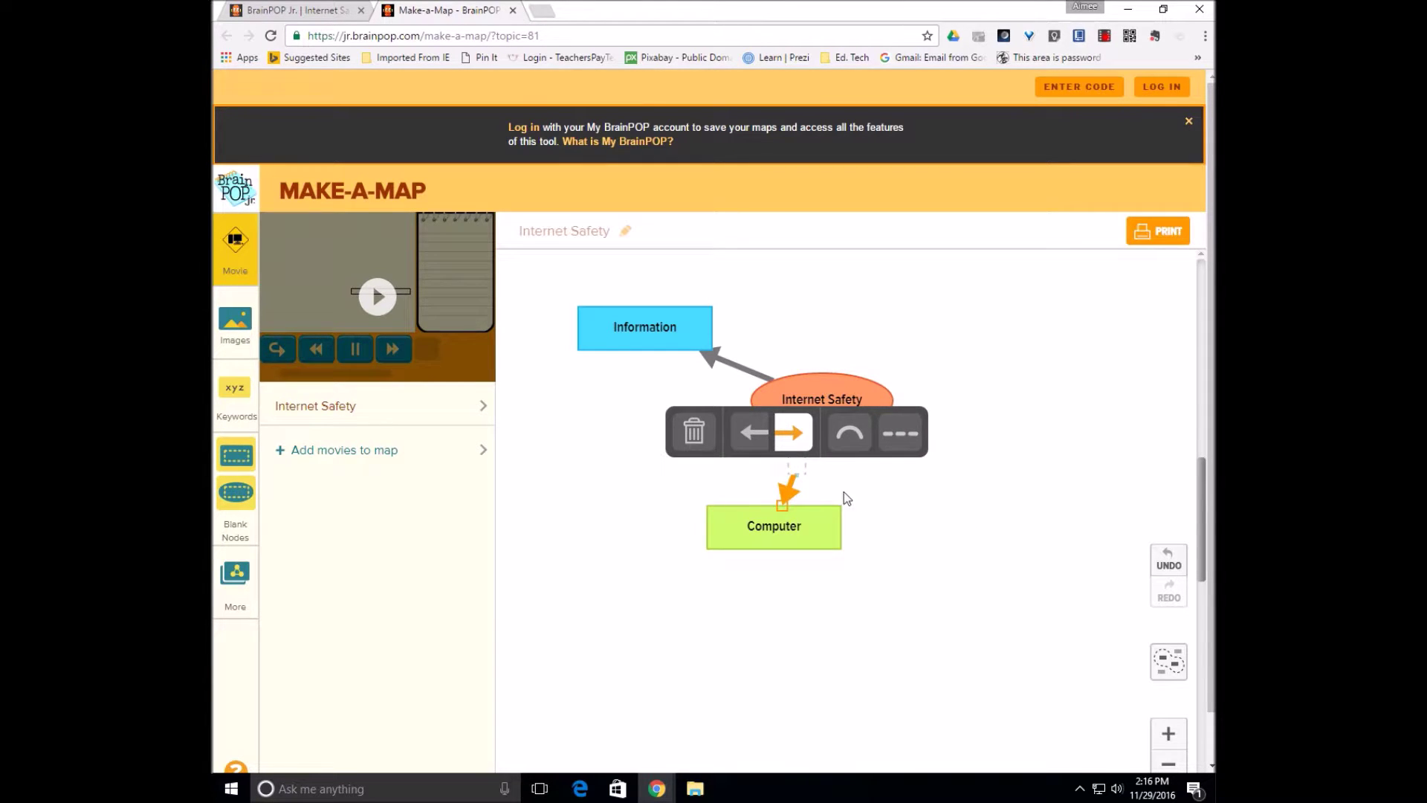
{"action": "left_click", "coordinate": [841, 487]}
{"action": "left_click", "coordinate": [803, 460]}
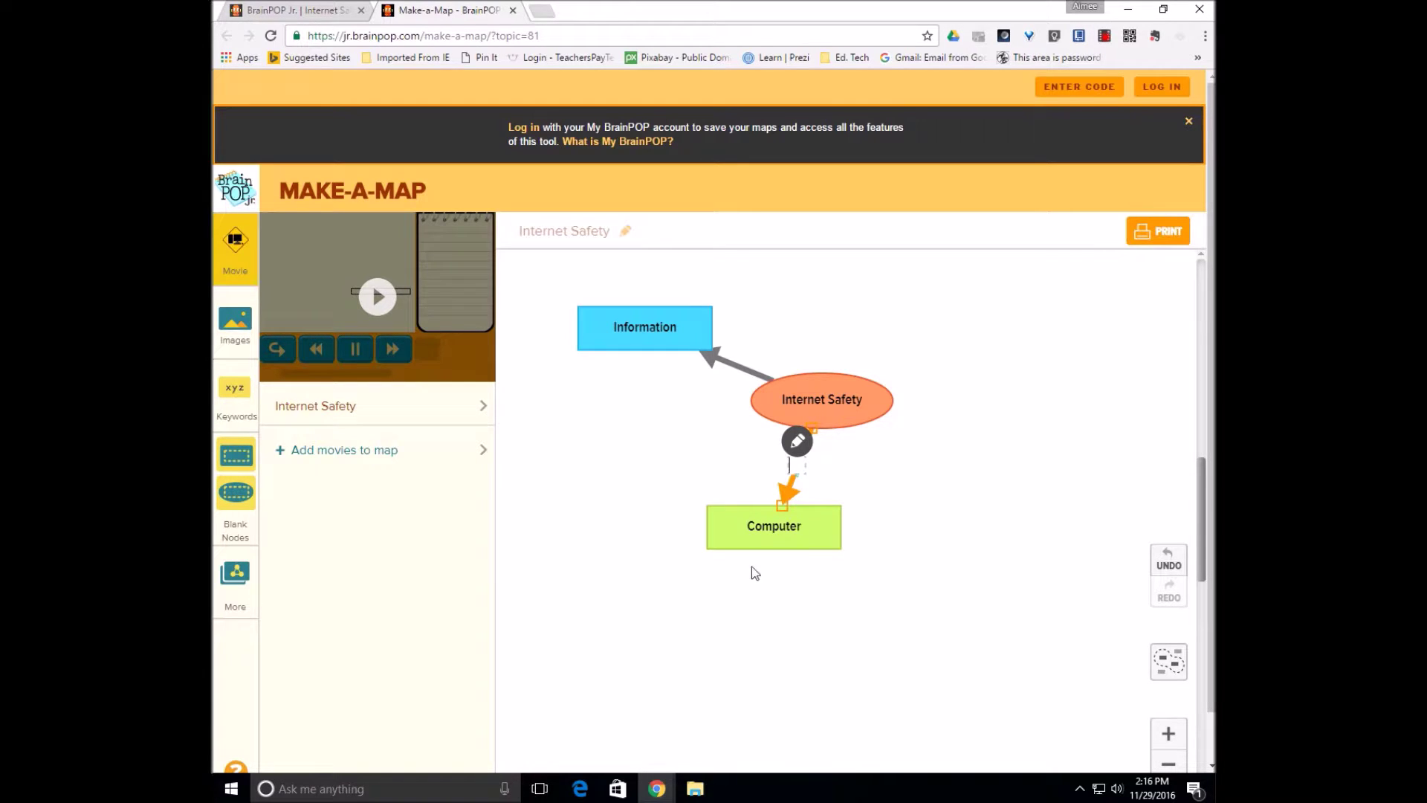
{"action": "left_click", "coordinate": [640, 491]}
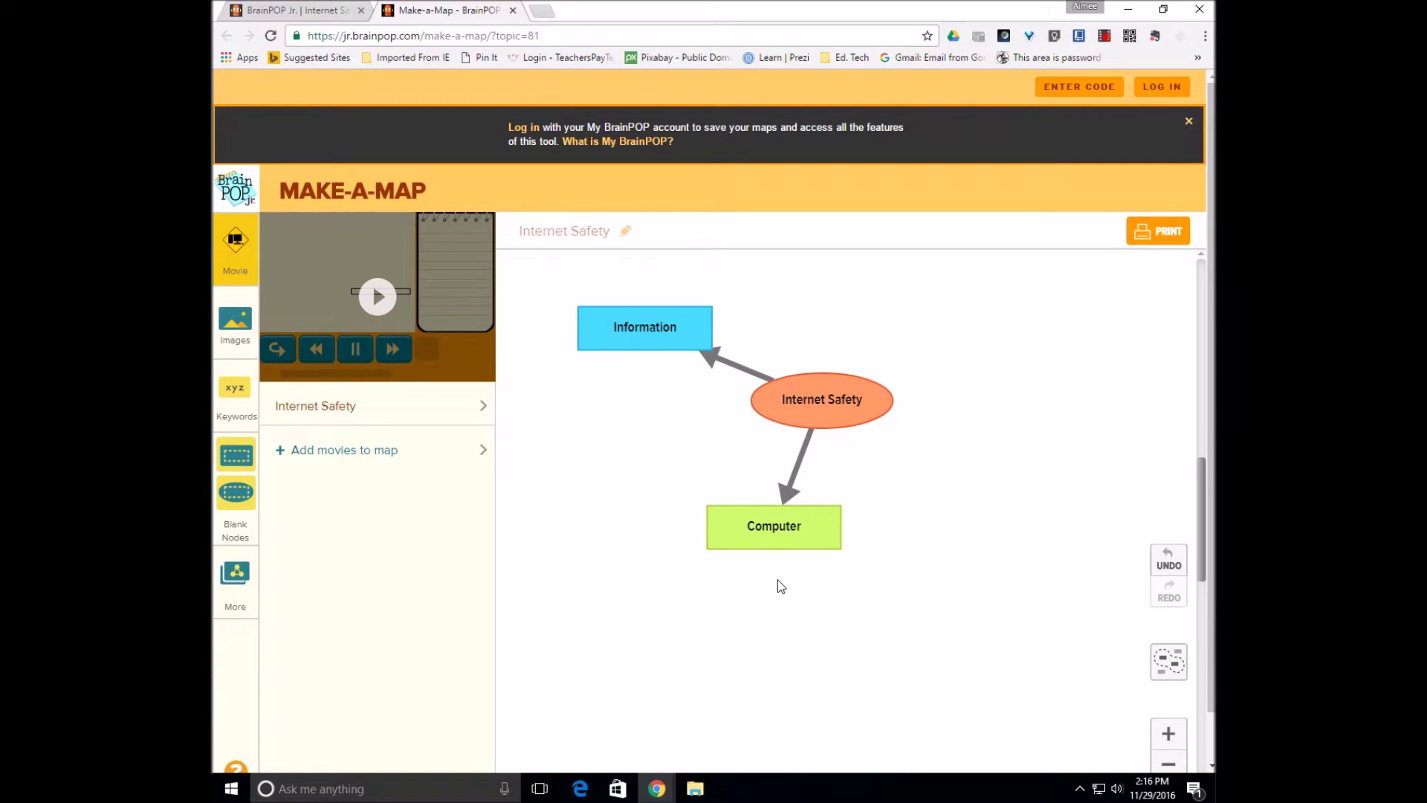
Add the keyword "message" as a node to the right of Internet Safety and draw an arrow from it to Computer.
{"action": "left_click", "coordinate": [241, 405]}
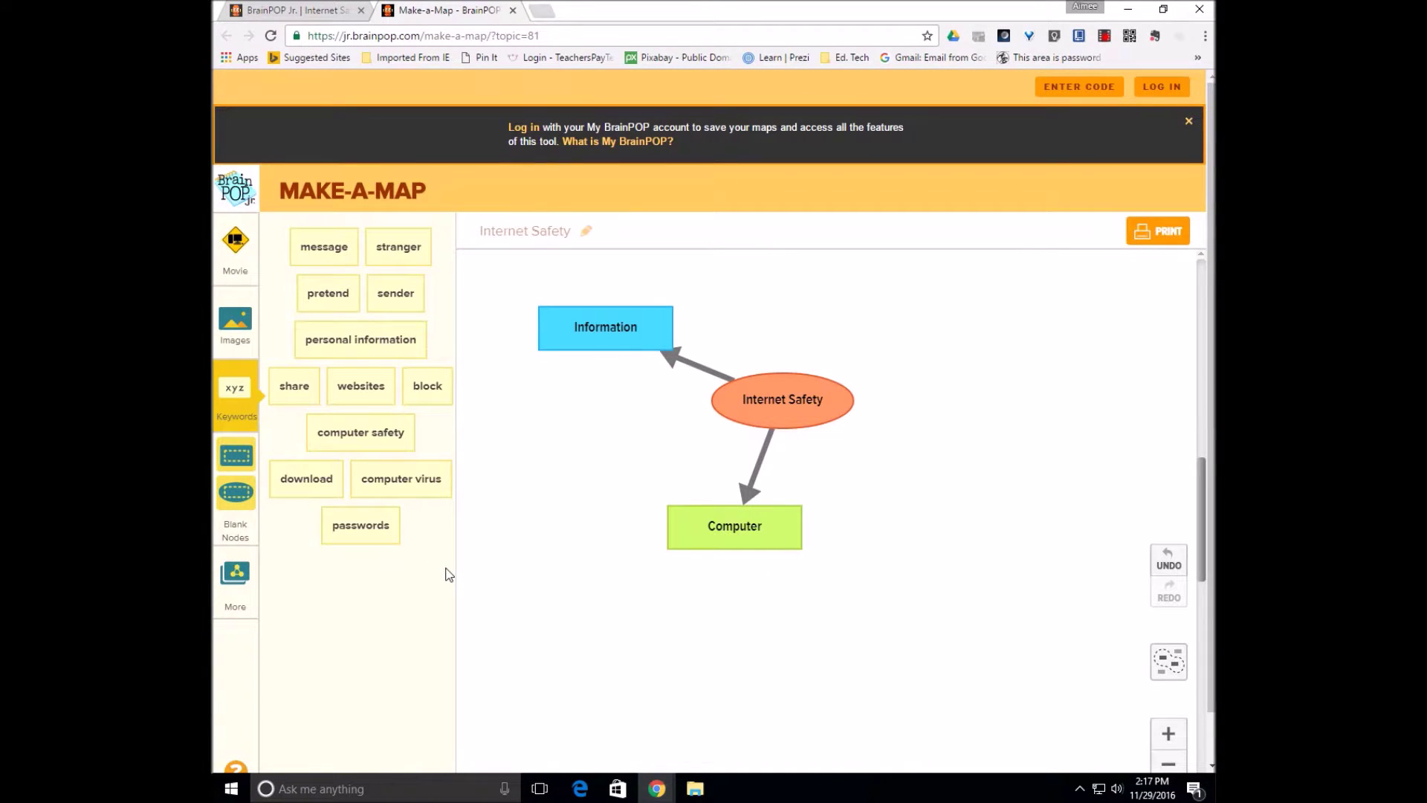
{"action": "left_click_drag", "start_coordinate": [307, 251], "coordinate": [939, 410]}
{"action": "left_click_drag", "start_coordinate": [913, 349], "coordinate": [1020, 357]}
{"action": "mouse_move", "coordinate": [948, 409]}
{"action": "left_mouse_down"}
{"action": "mouse_move", "coordinate": [1023, 381]}
{"action": "mouse_move", "coordinate": [936, 414]}
{"action": "mouse_move", "coordinate": [968, 402]}
{"action": "left_mouse_up"}
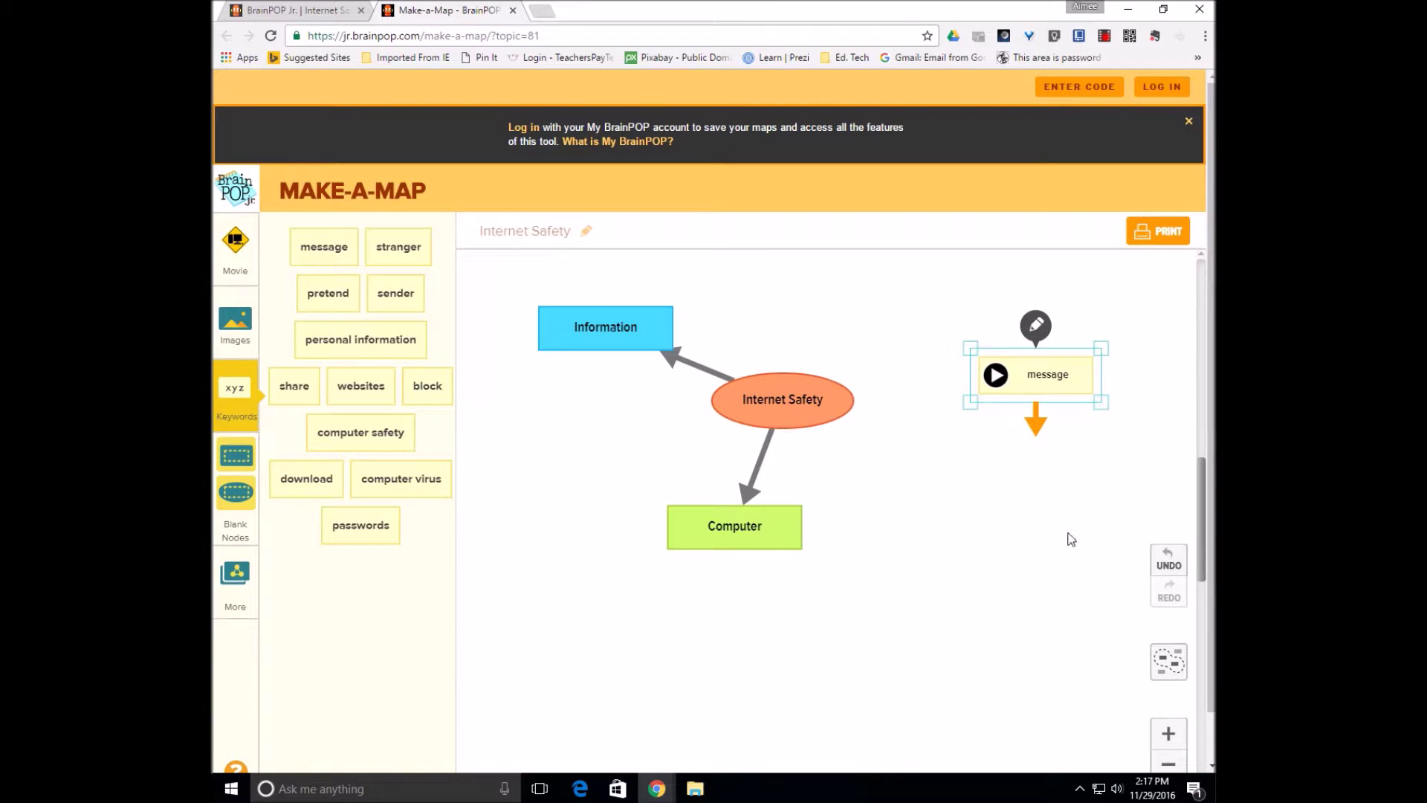
{"action": "left_click_drag", "start_coordinate": [1028, 420], "coordinate": [777, 523]}
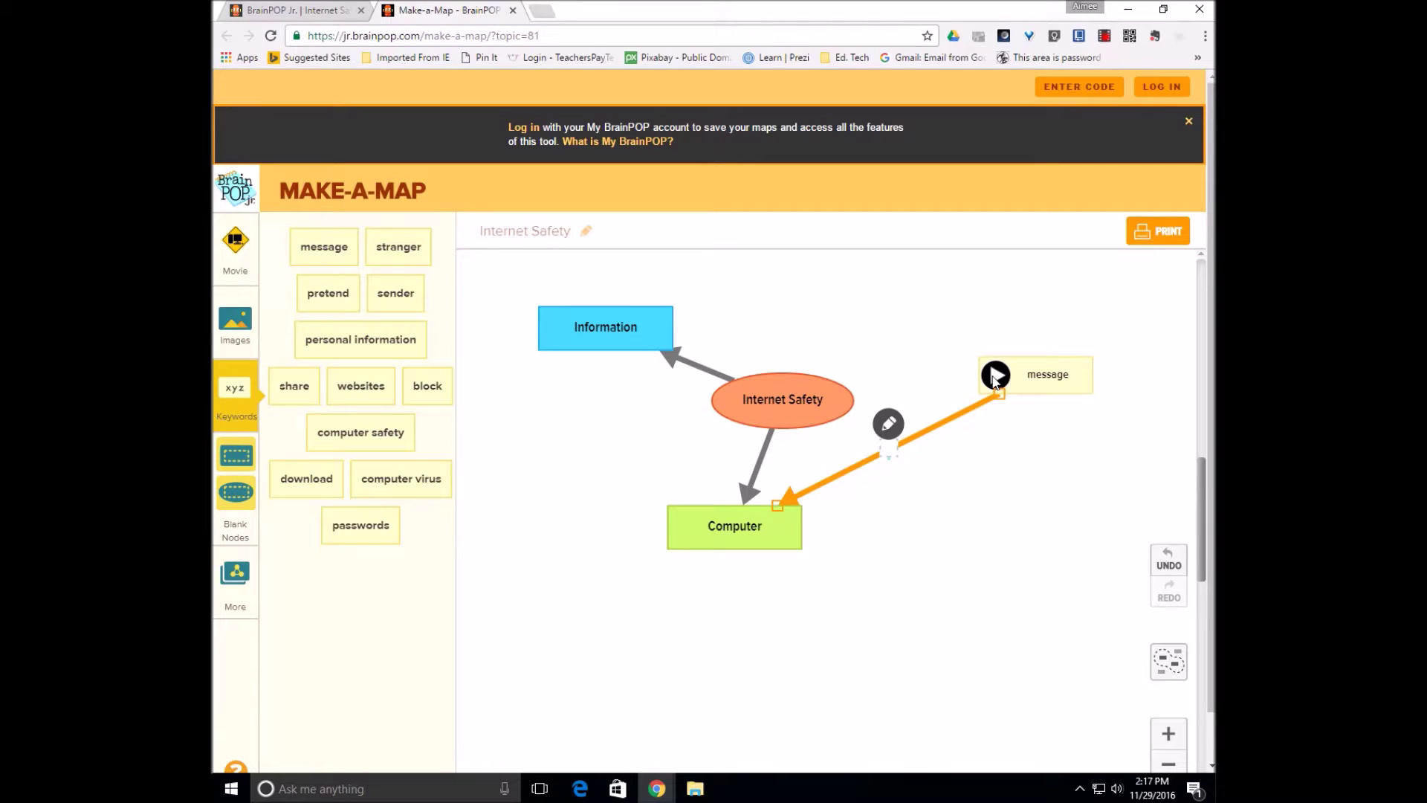
Play and stop the message node's audio, and show the images available for the map.
{"action": "left_click", "coordinate": [1070, 536]}
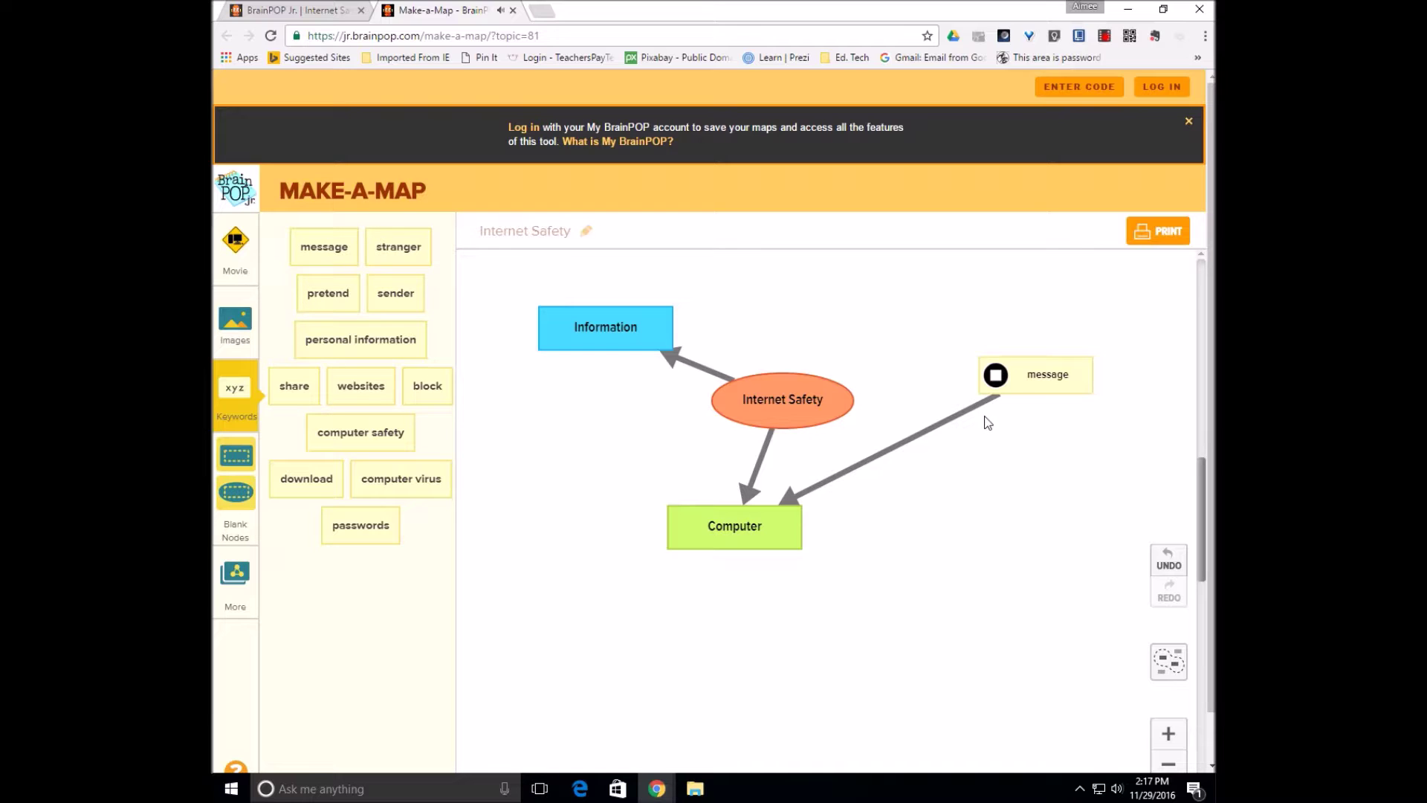
{"action": "left_click", "coordinate": [996, 383]}
{"action": "left_click", "coordinate": [226, 343]}
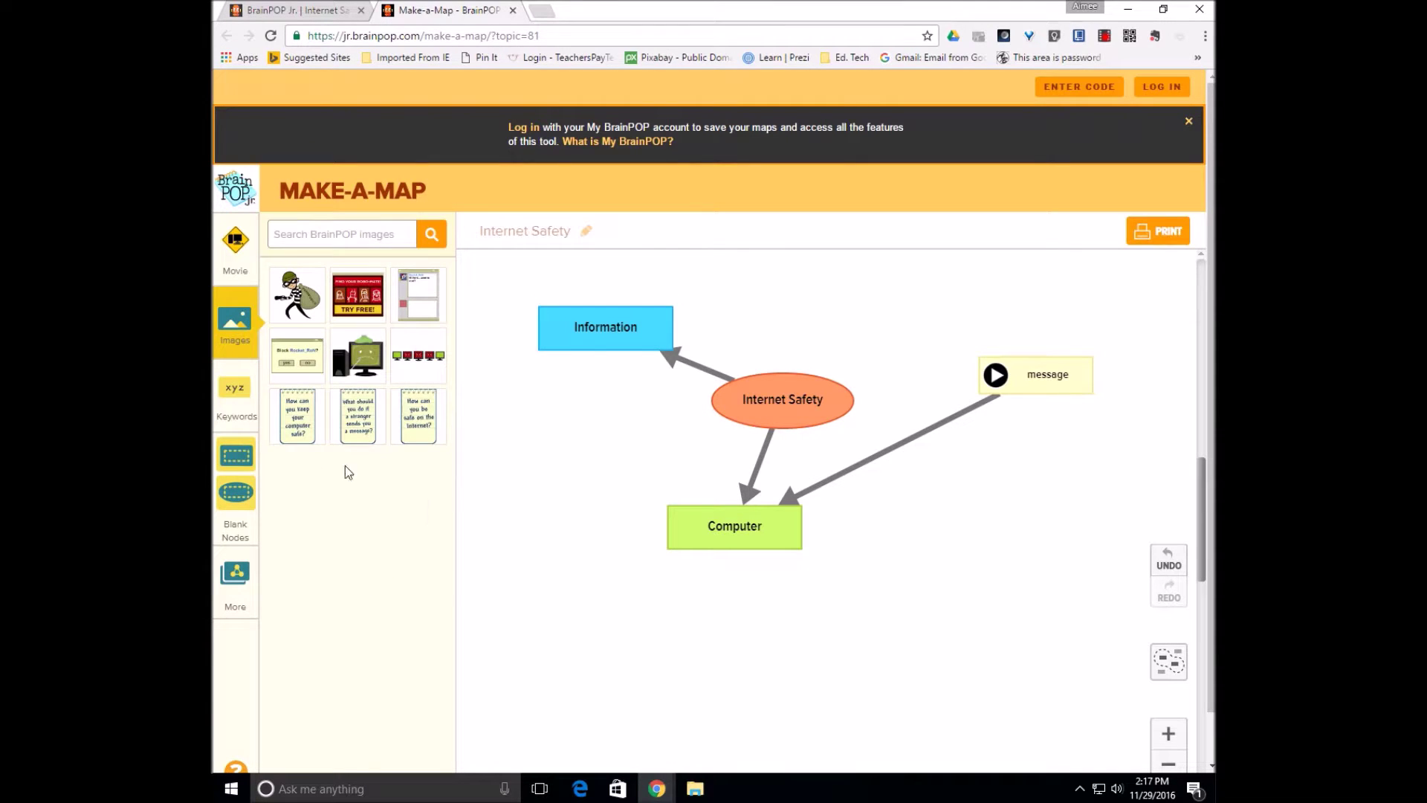
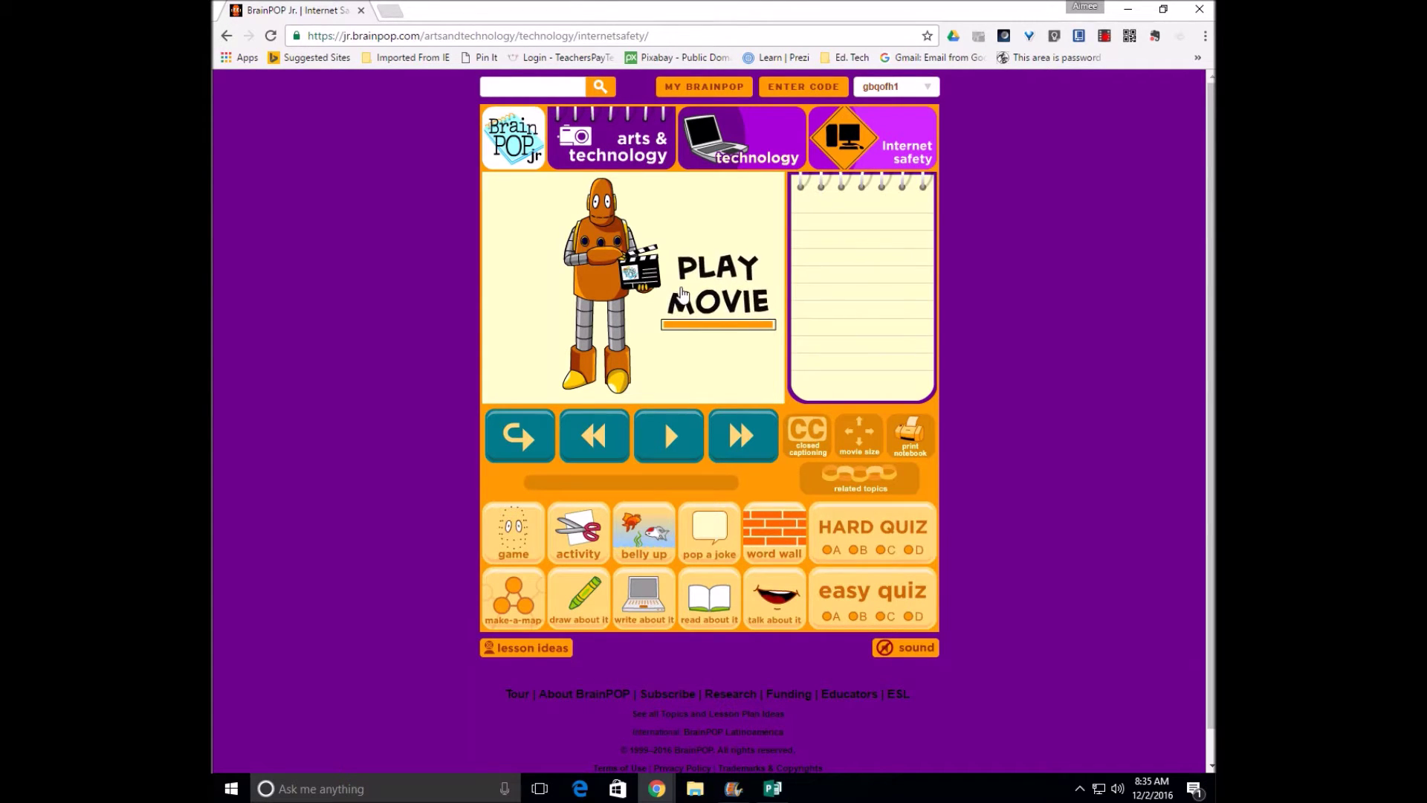
Open the Internet safety topic's Easy Quiz and start the online version.
{"action": "left_click", "coordinate": [676, 291]}
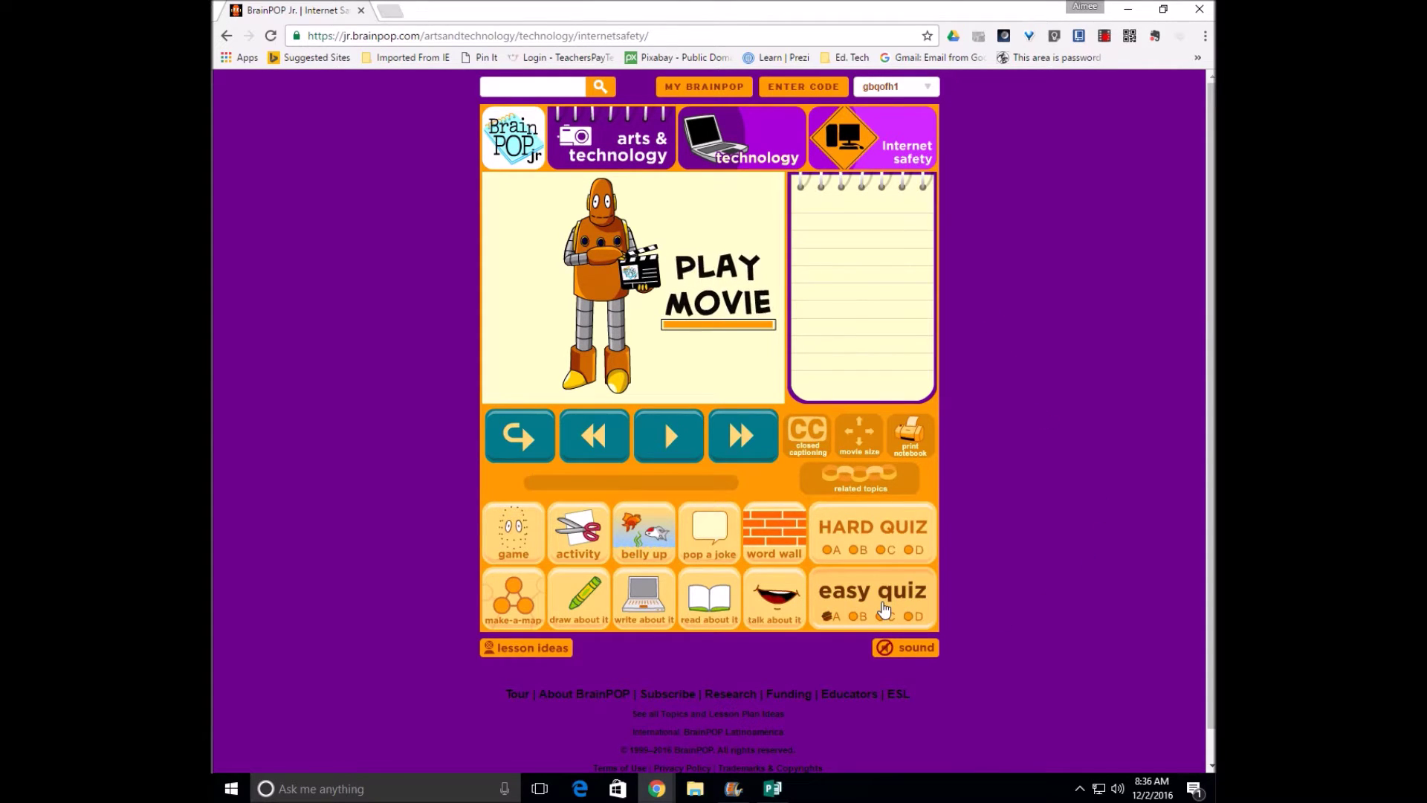
{"action": "left_click", "coordinate": [885, 609]}
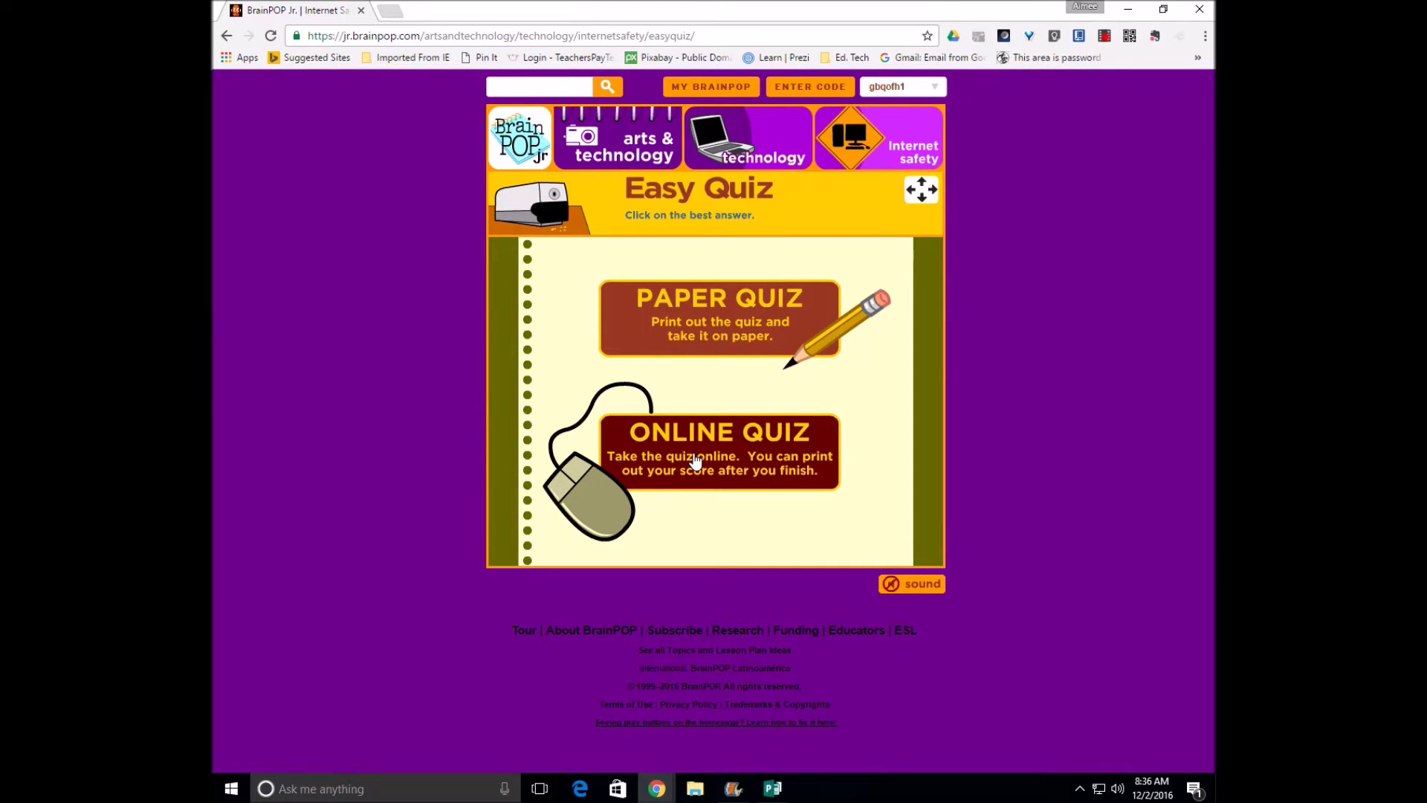
{"action": "left_click", "coordinate": [696, 461]}
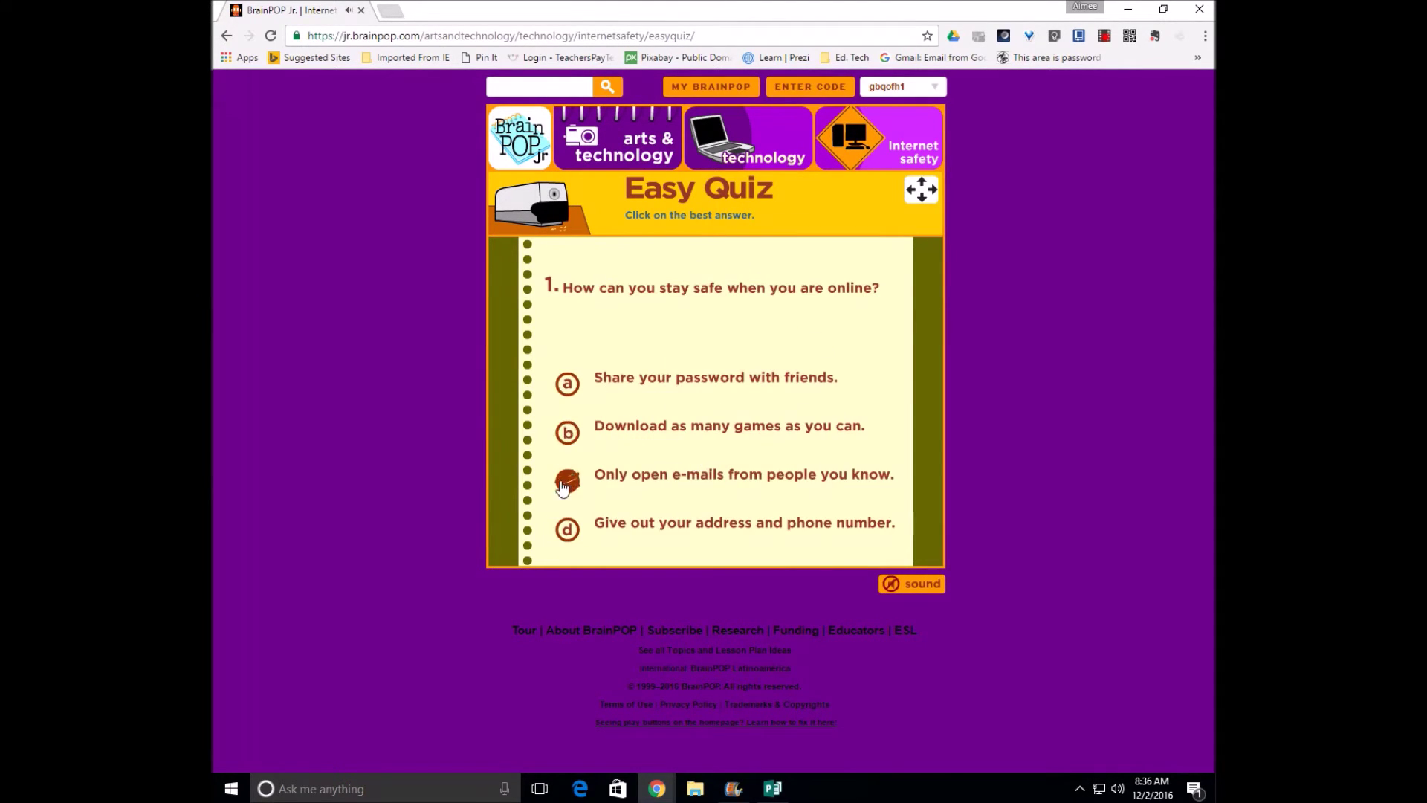
Answer the five quiz questions with c, d, b, b and c, and submit the score to the teacher's class.
{"action": "left_click", "coordinate": [565, 481]}
{"action": "left_click", "coordinate": [563, 526]}
{"action": "left_click", "coordinate": [559, 437]}
{"action": "left_click", "coordinate": [557, 437]}
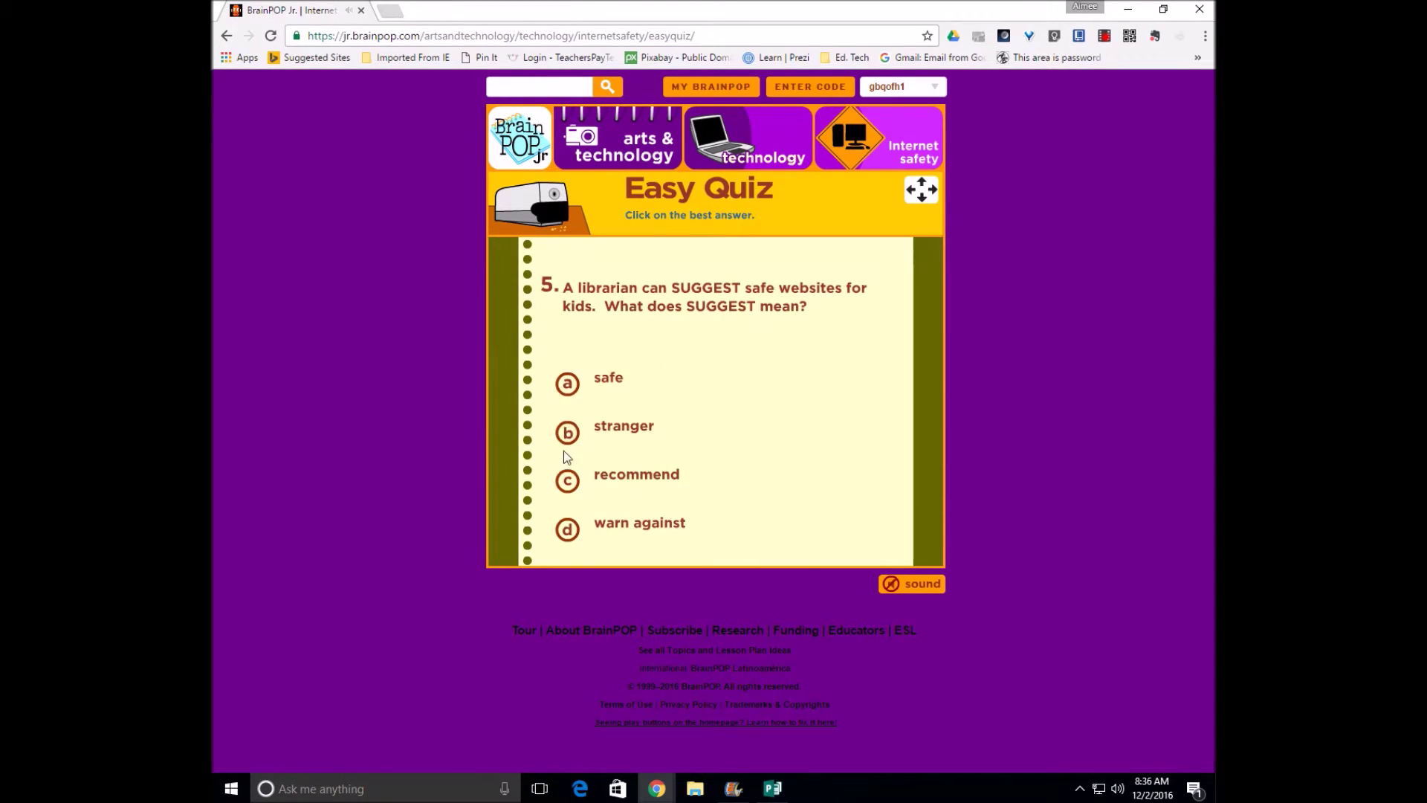
{"action": "left_click", "coordinate": [559, 482]}
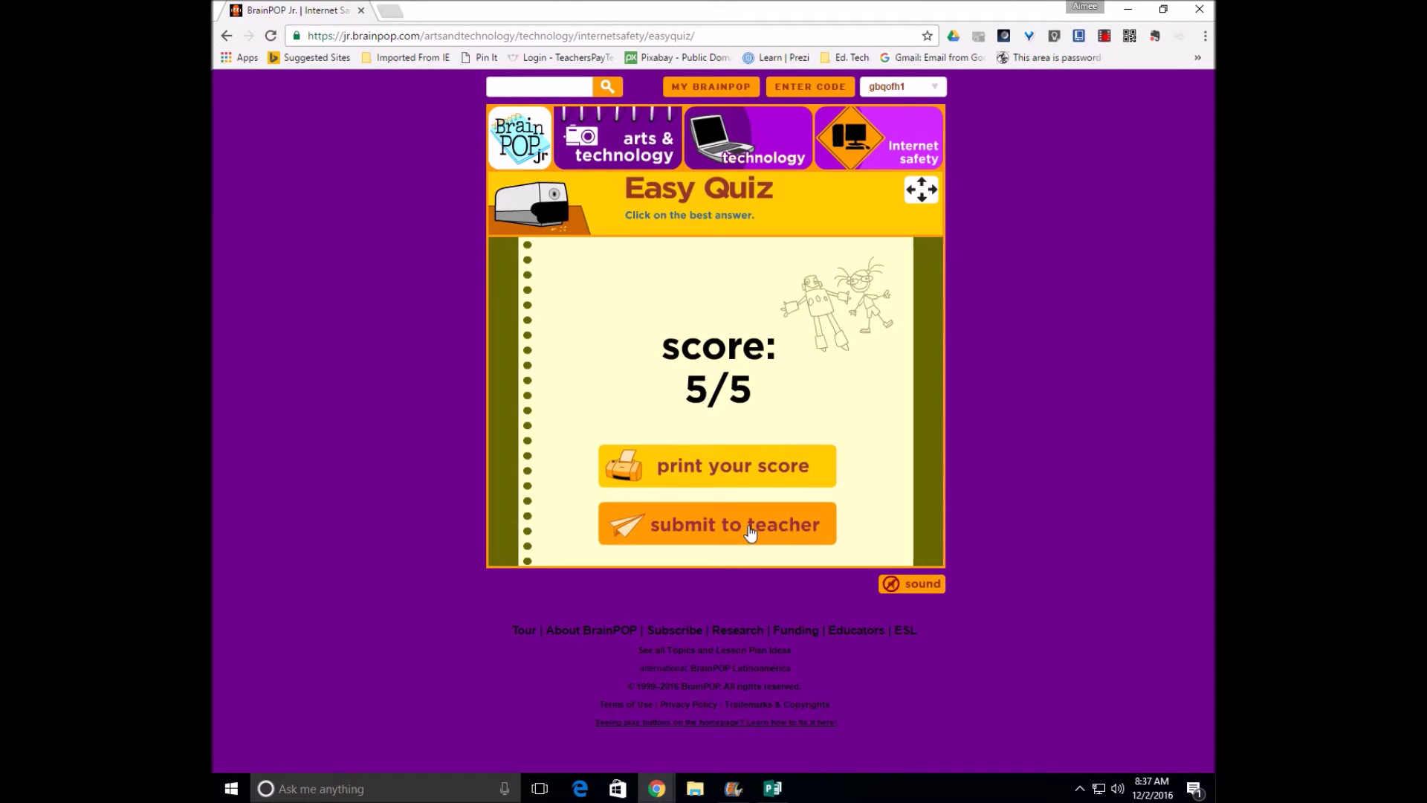
{"action": "left_click", "coordinate": [749, 531]}
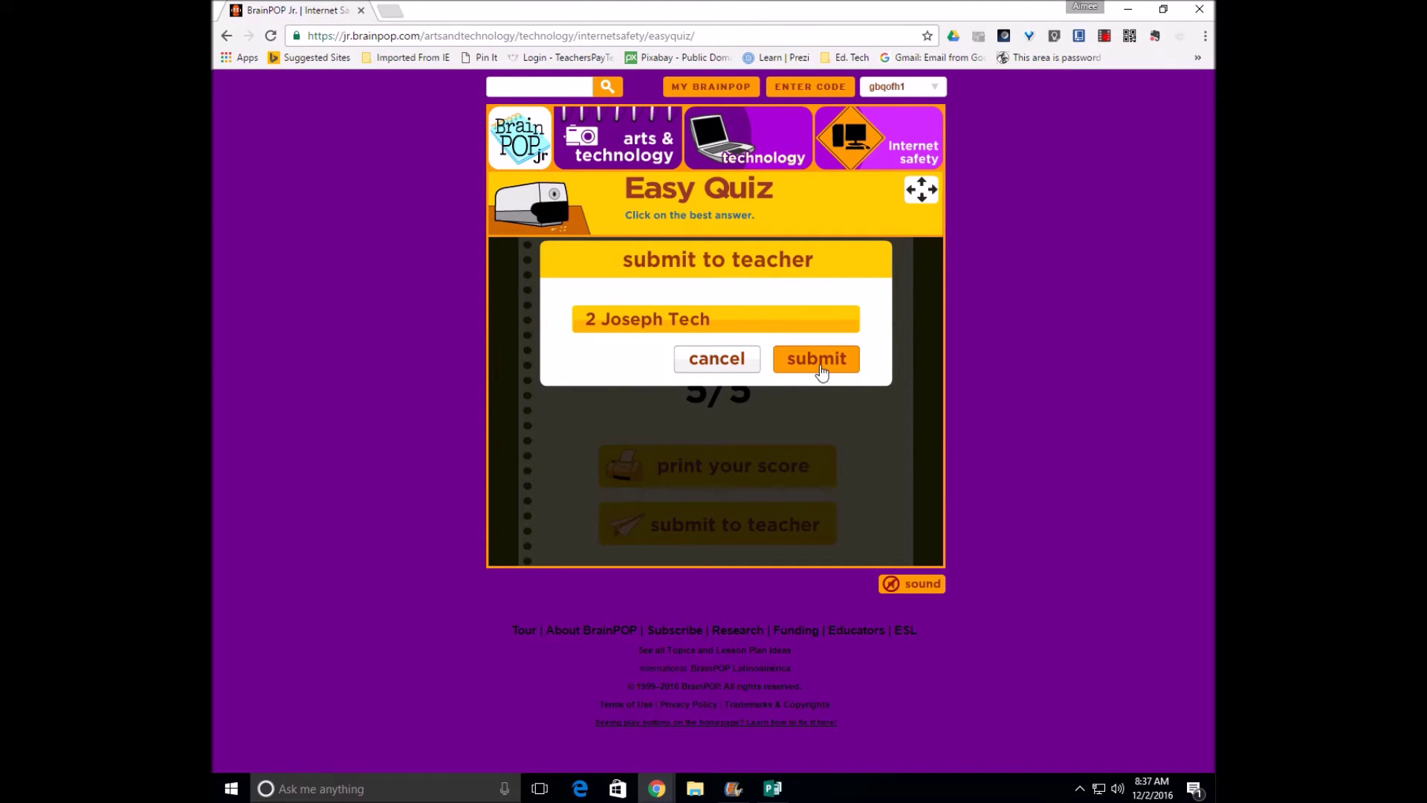
{"action": "left_click", "coordinate": [821, 372]}
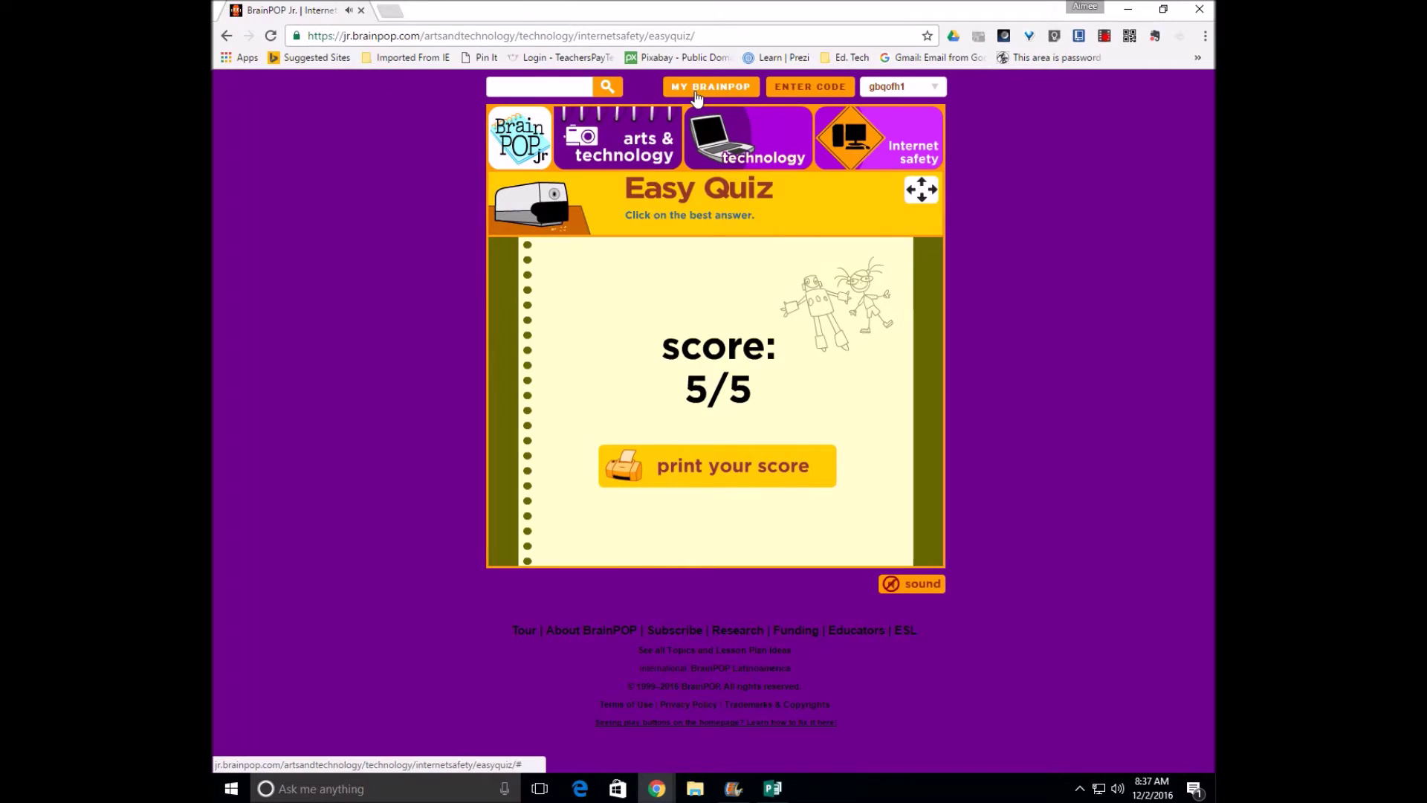
Return to the Internet safety topic from arts & technology and start a new blank map in Make-a-Map.
{"action": "left_click", "coordinate": [617, 141]}
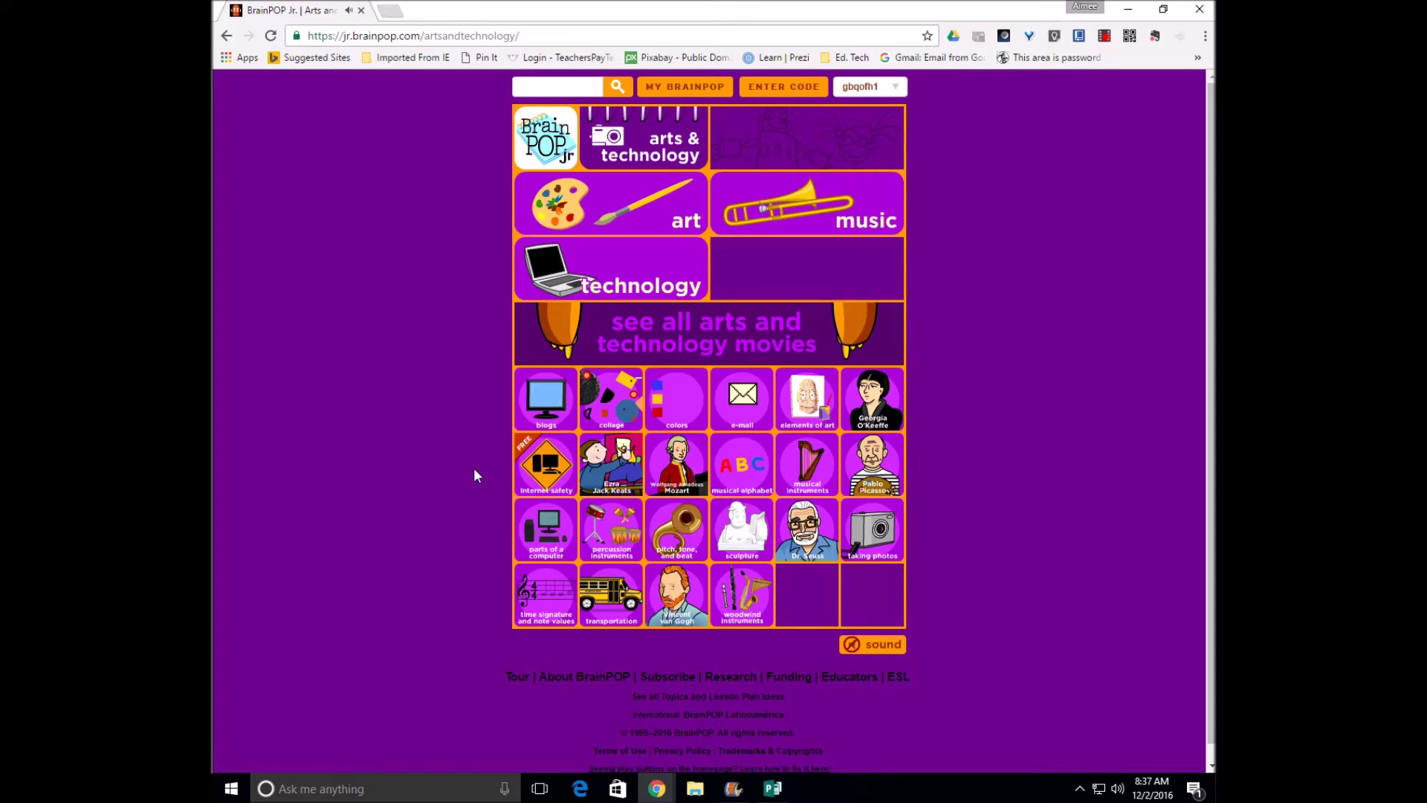
{"action": "left_click", "coordinate": [541, 465]}
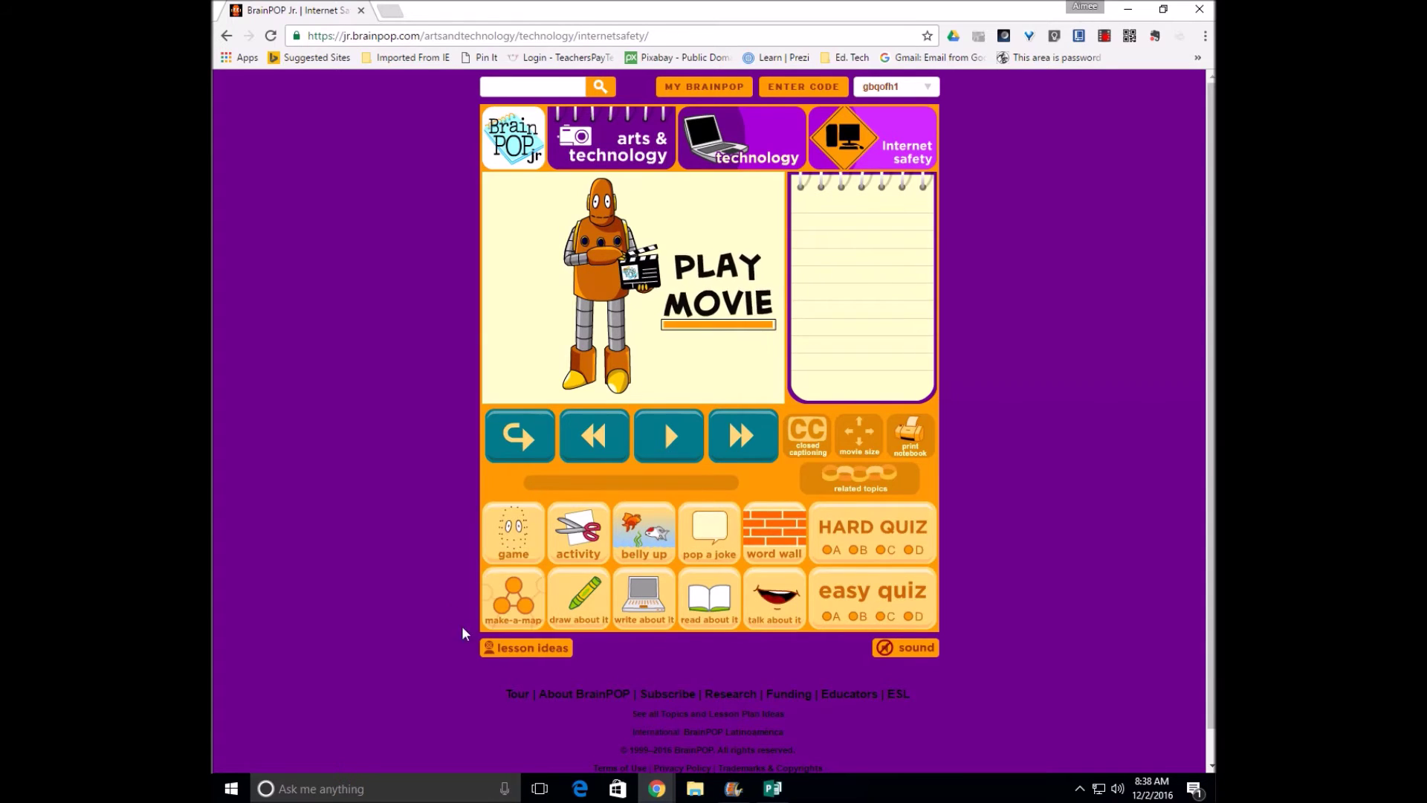
{"action": "left_click", "coordinate": [513, 614]}
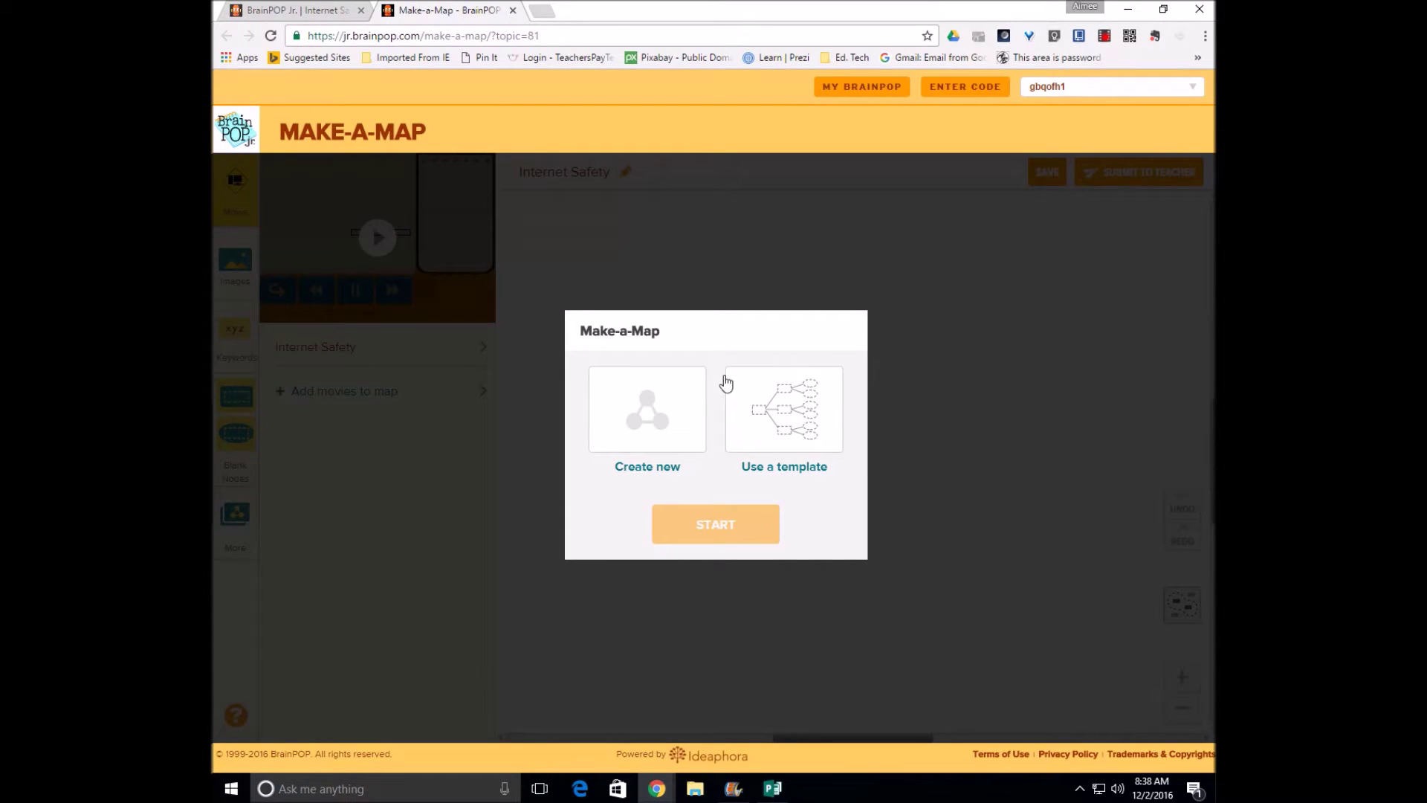
{"action": "left_click", "coordinate": [600, 446]}
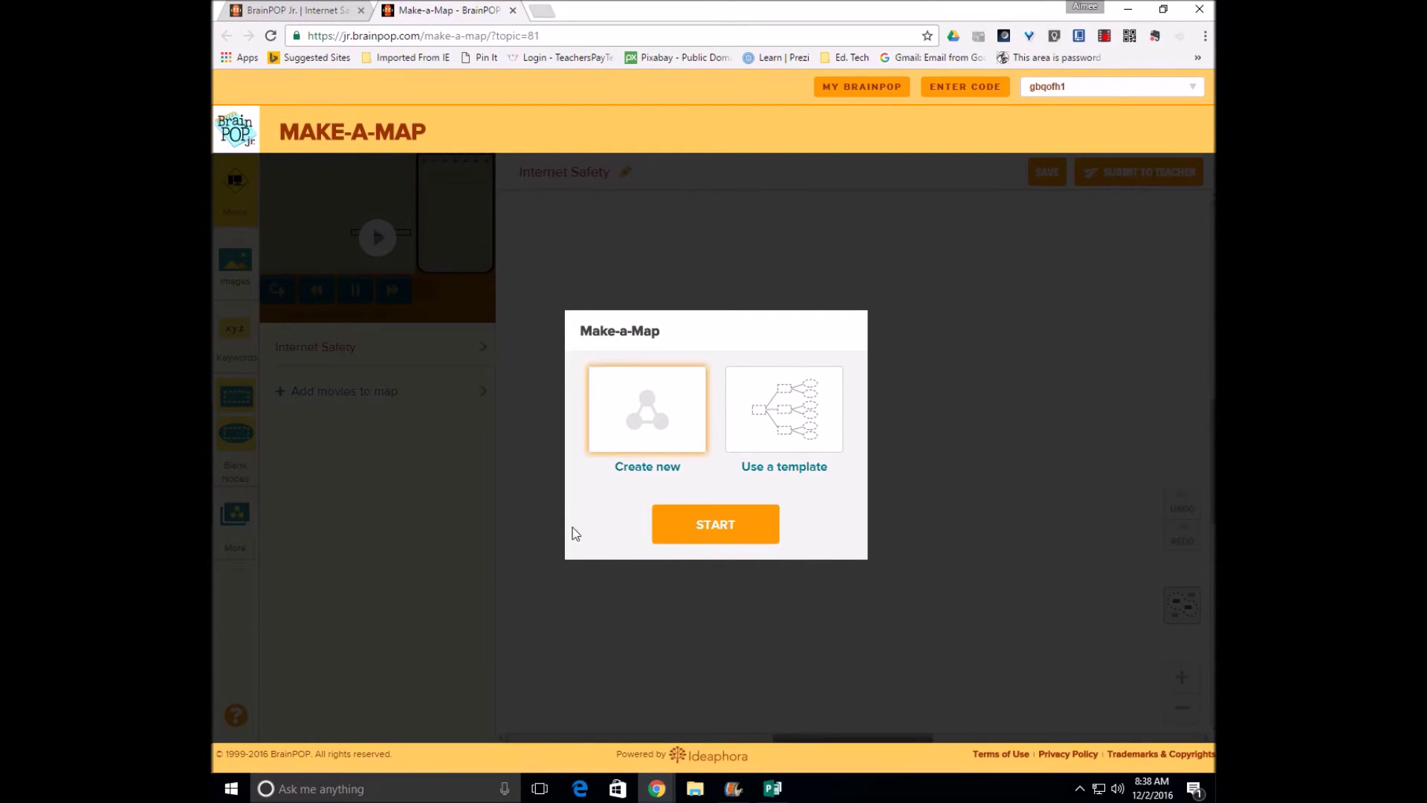
{"action": "left_click", "coordinate": [743, 540]}
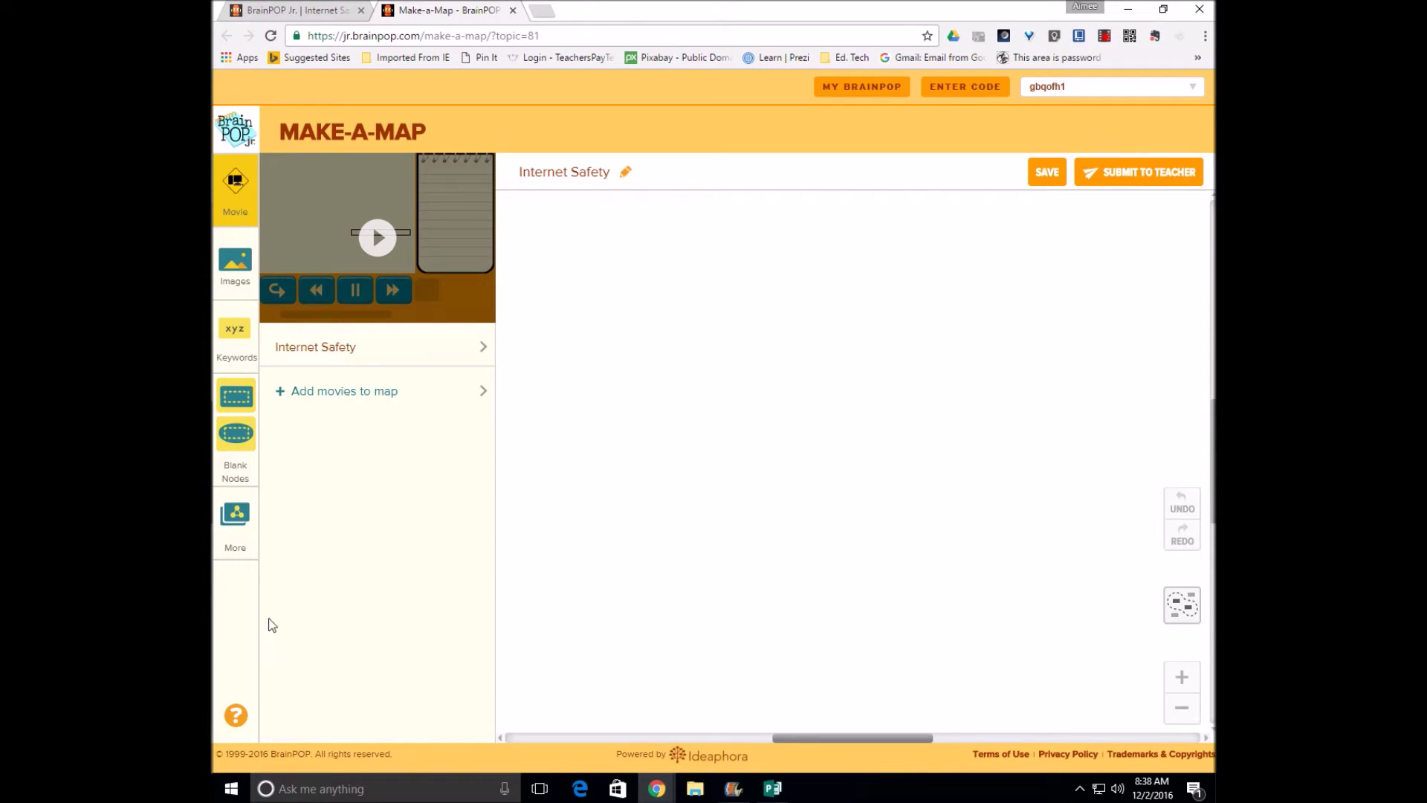
View the additional map options and the notes page for the teacher, and return to the movie view.
{"action": "left_click", "coordinate": [247, 522]}
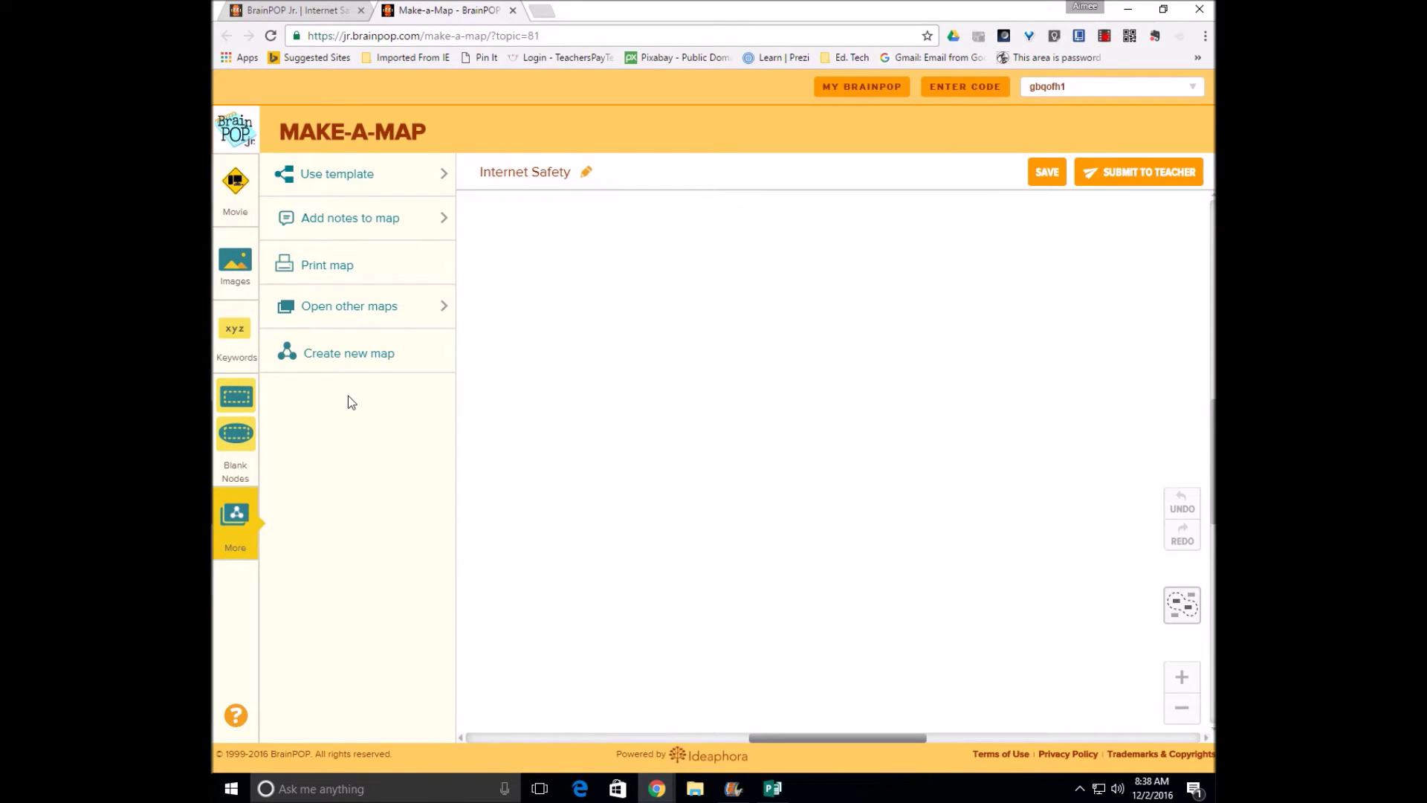
{"action": "left_click", "coordinate": [328, 221]}
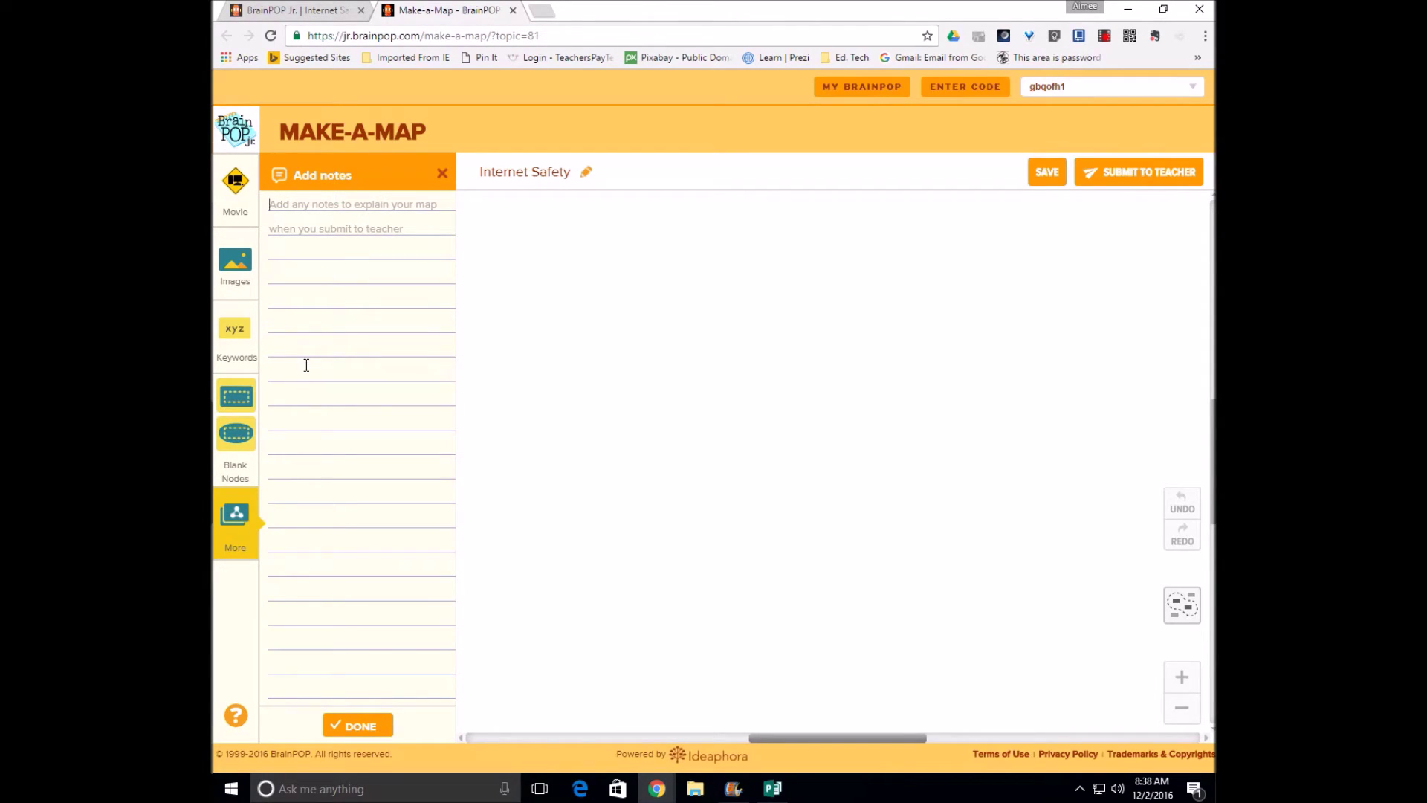
{"action": "left_click", "coordinate": [233, 208]}
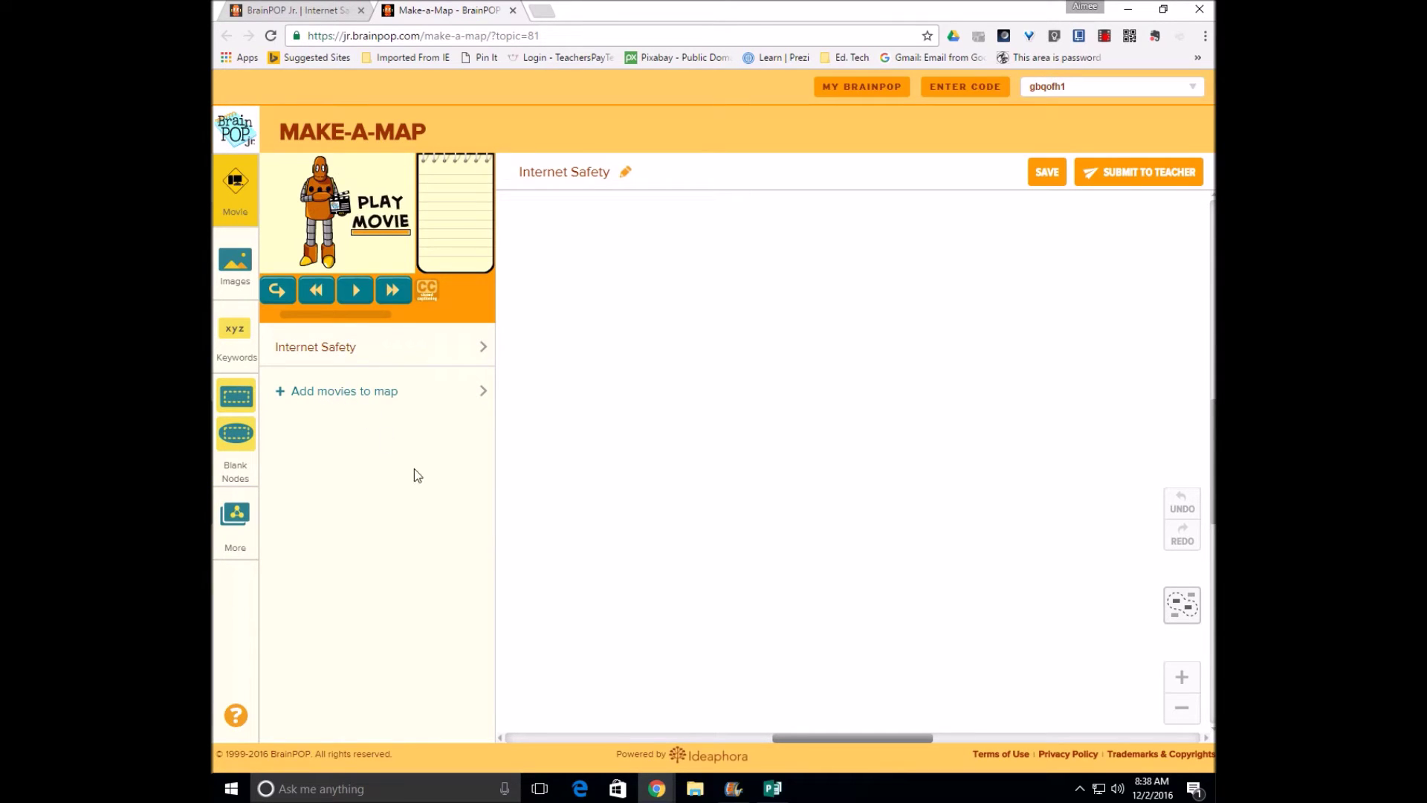
Add a snapshot of the Internet Safety movie's stranger-message scene to the map and caption it "Tell a teacher".
{"action": "left_click", "coordinate": [359, 413]}
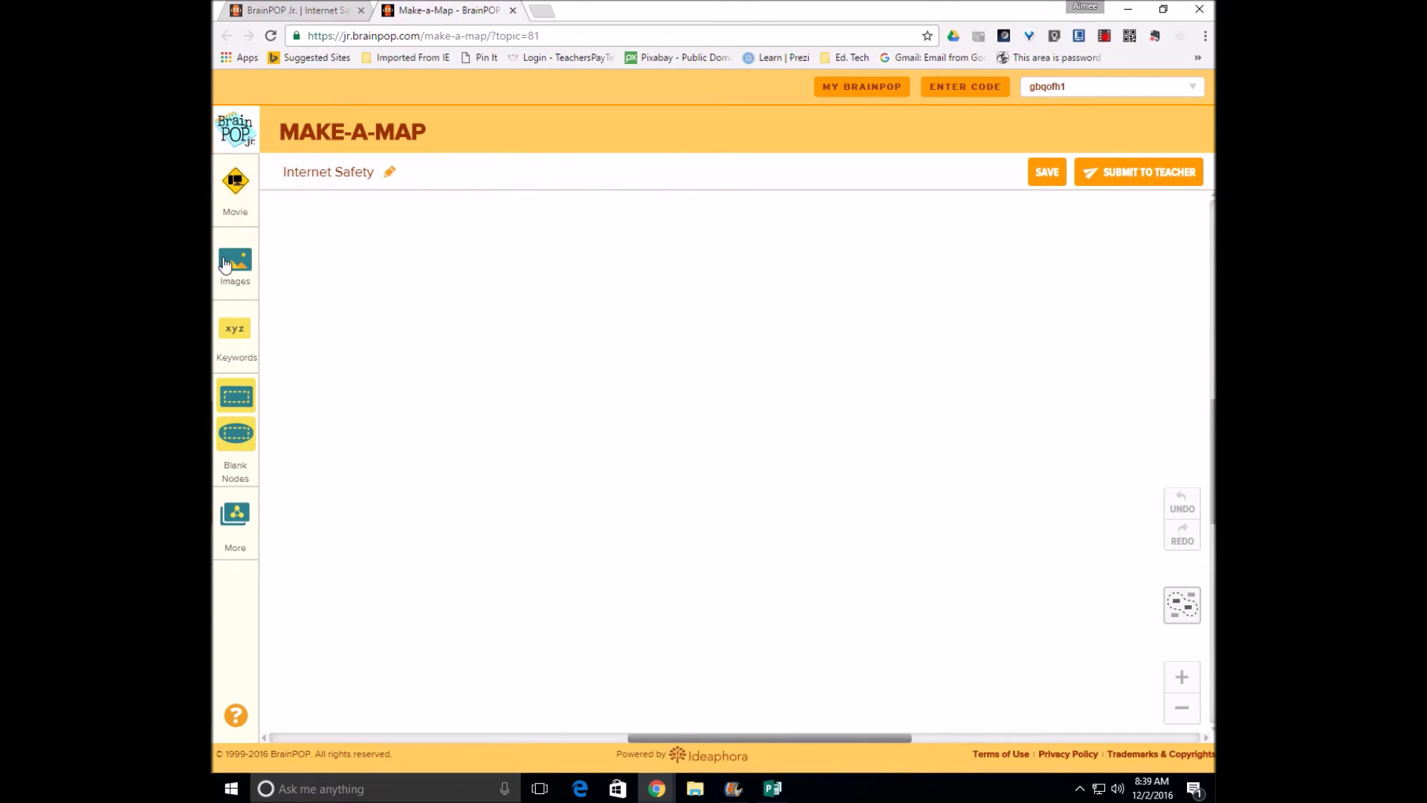
{"action": "left_click", "coordinate": [231, 195]}
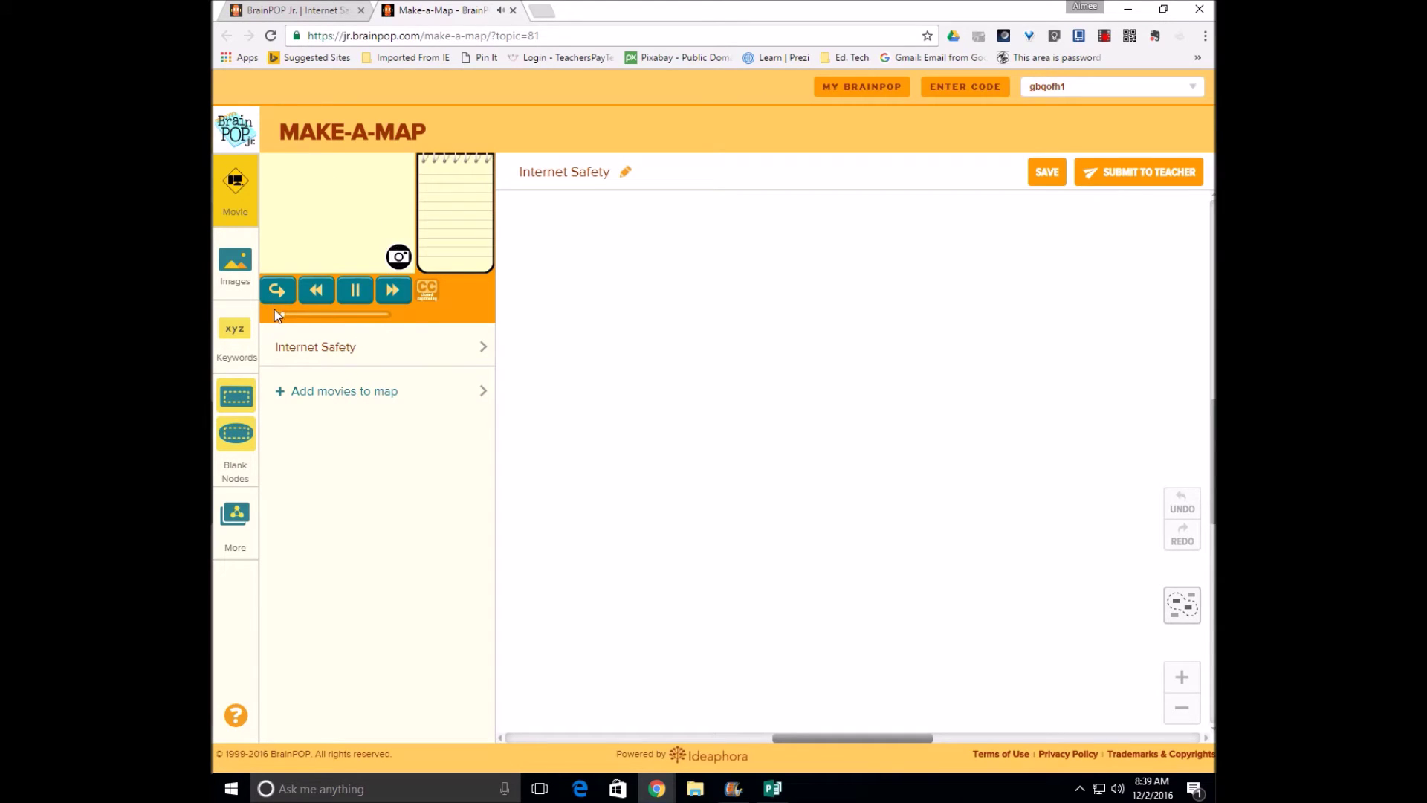
{"action": "left_click_drag", "start_coordinate": [283, 318], "coordinate": [315, 321]}
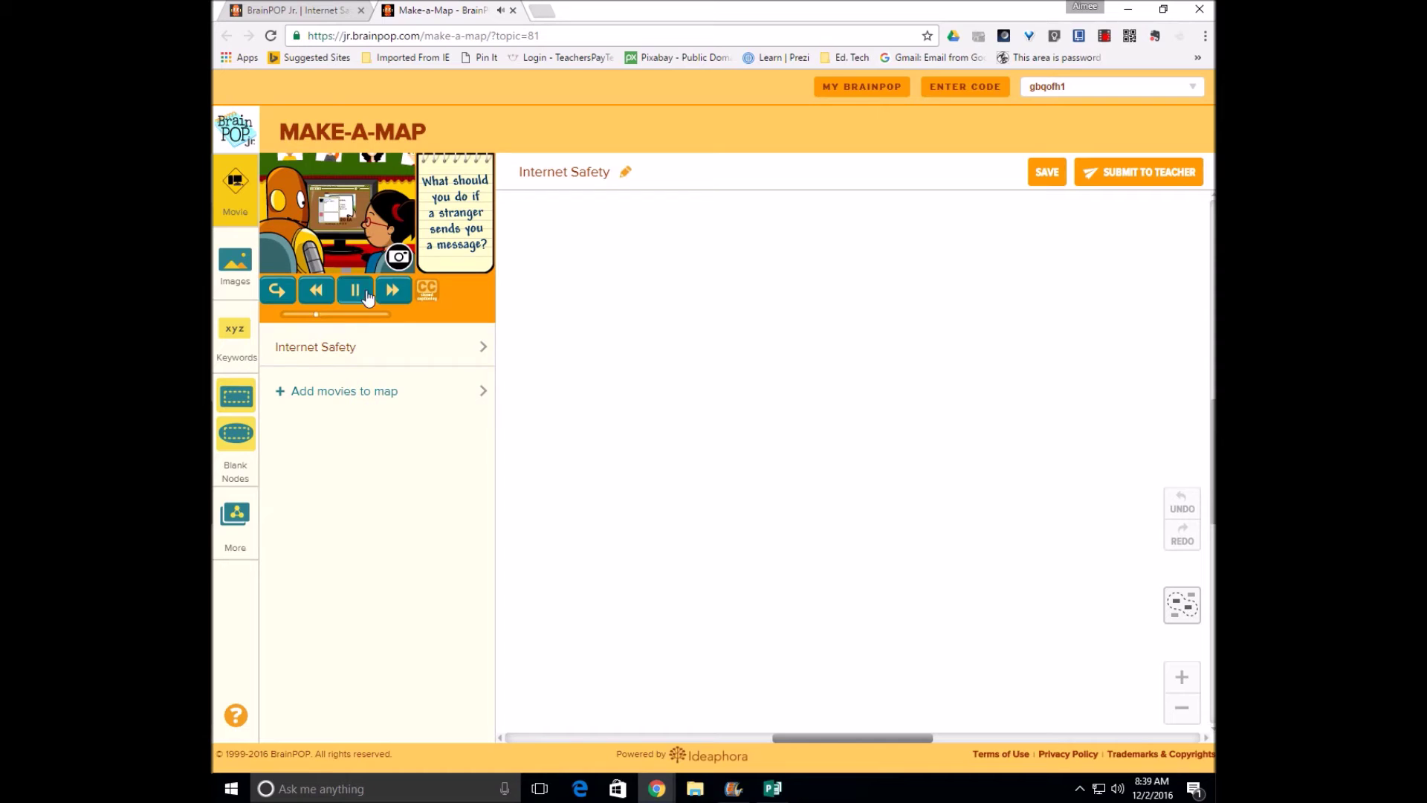
{"action": "left_click", "coordinate": [399, 258]}
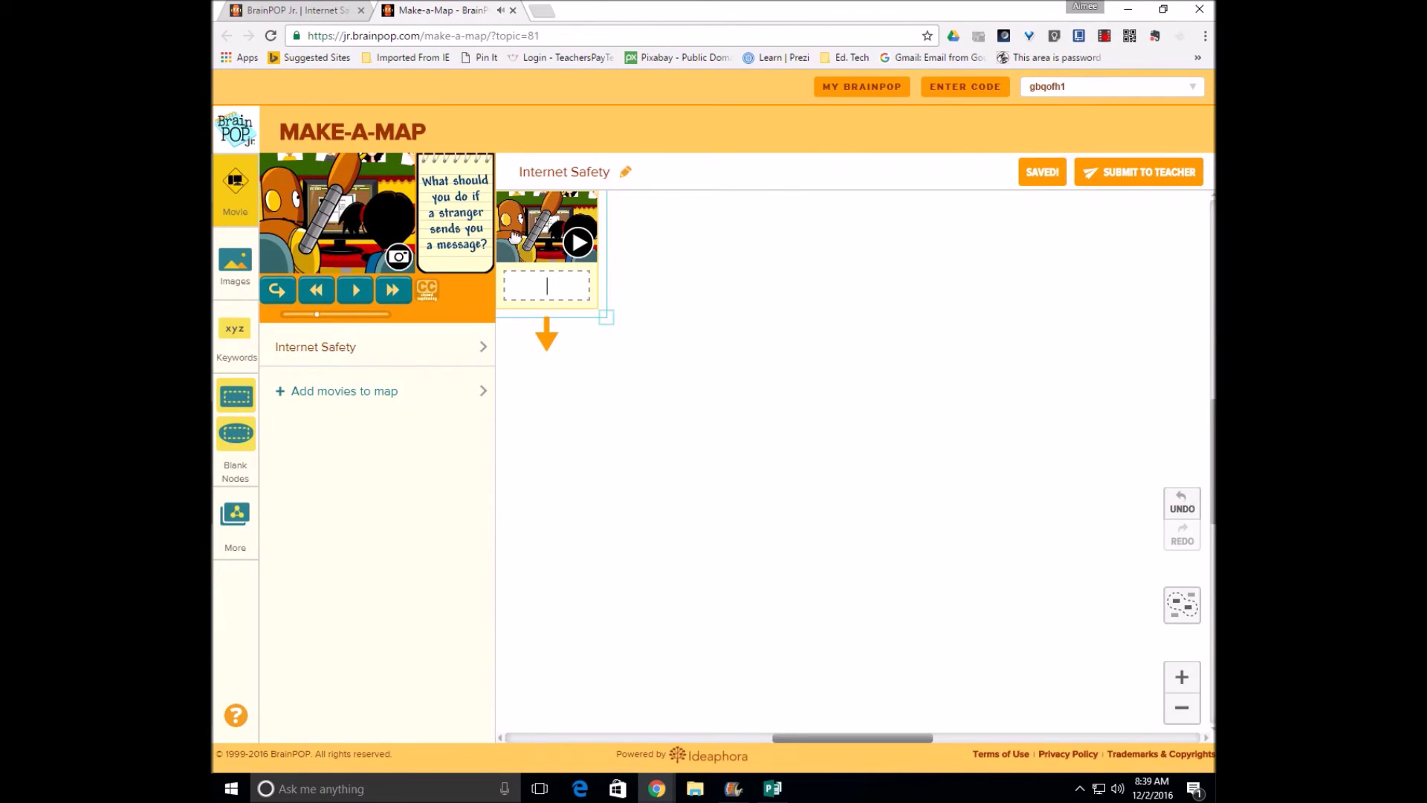
{"action": "mouse_move", "coordinate": [533, 214]}
{"action": "left_mouse_down"}
{"action": "mouse_move", "coordinate": [570, 246]}
{"action": "mouse_move", "coordinate": [750, 286]}
{"action": "left_mouse_up"}
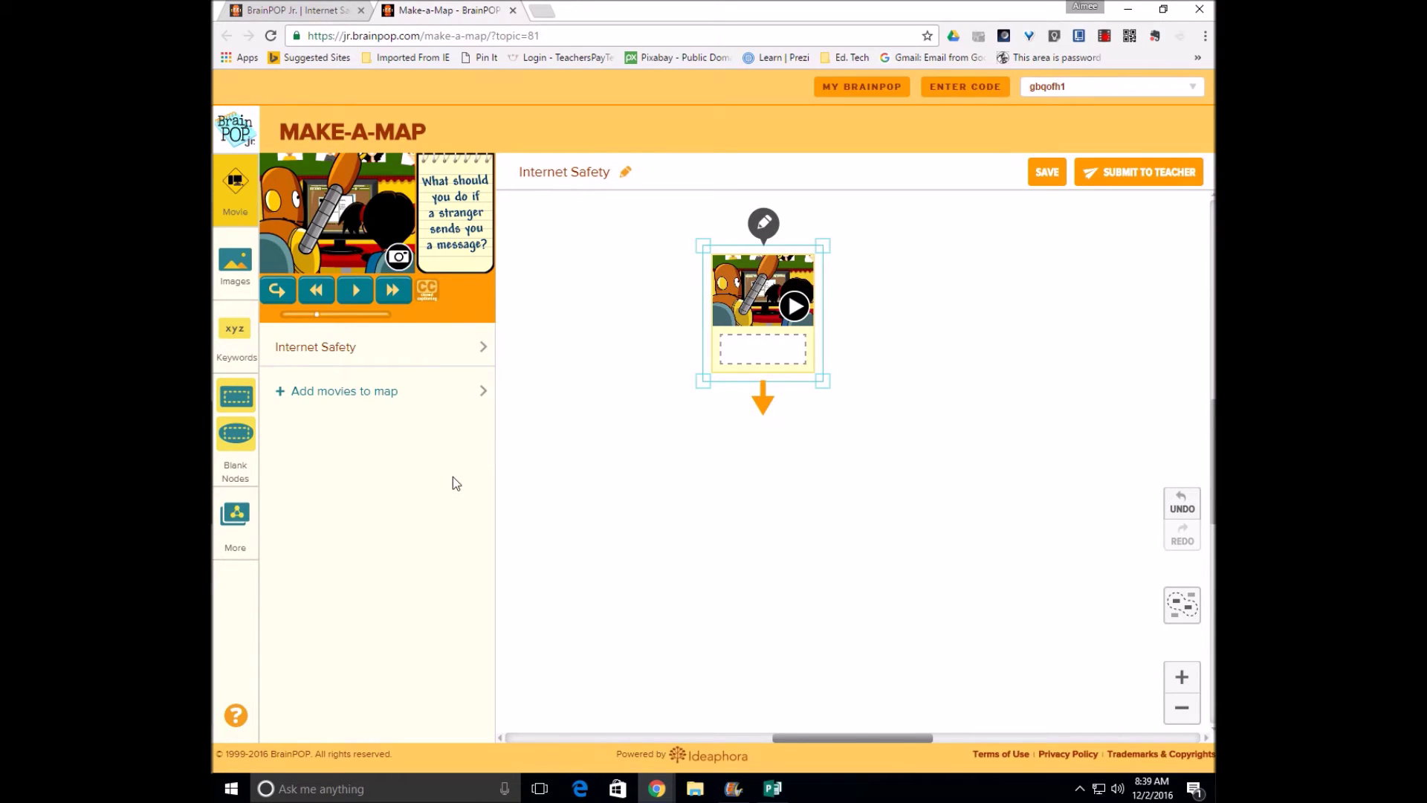
{"action": "type", "text": "Tell a te"}
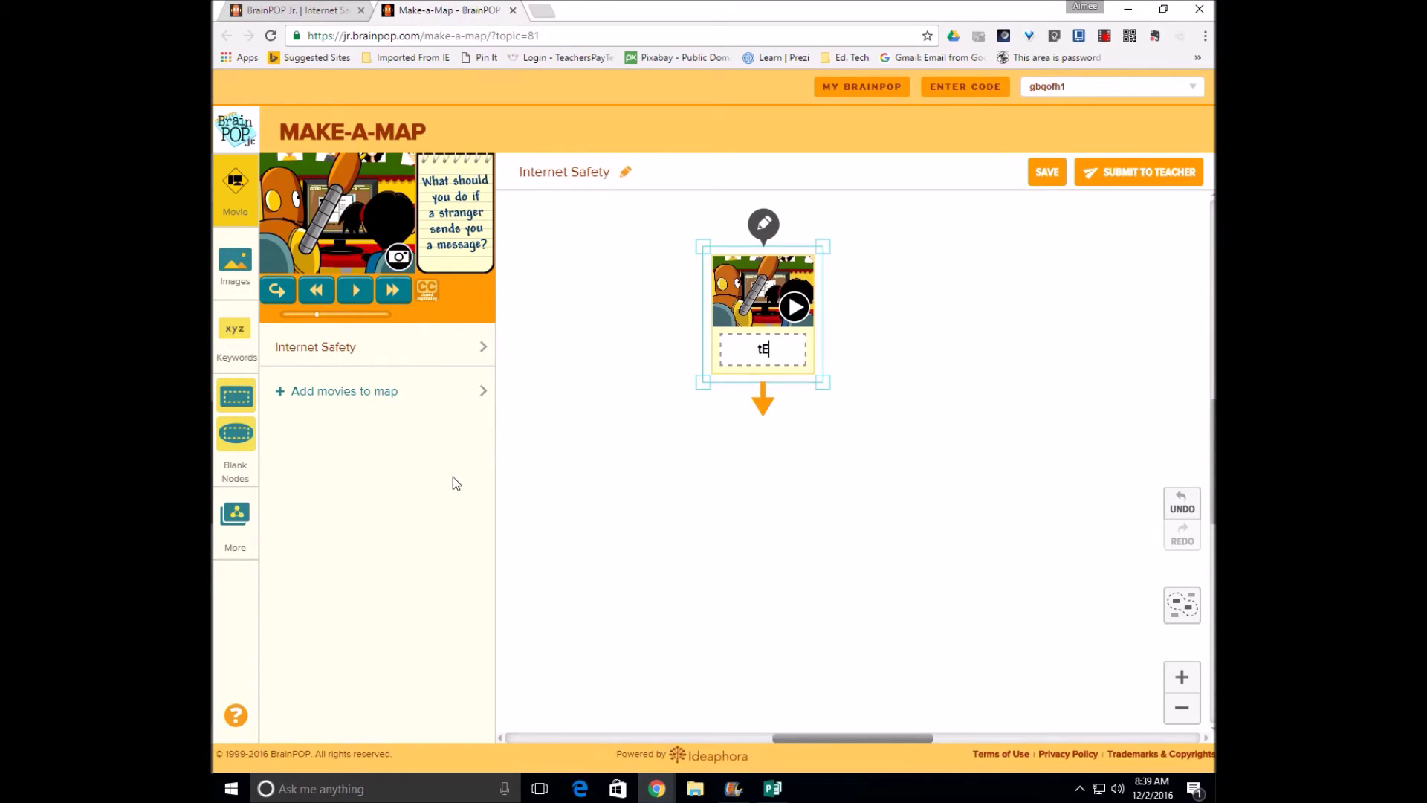
{"action": "type", "text": "acher"}
{"action": "left_click", "coordinate": [665, 452]}
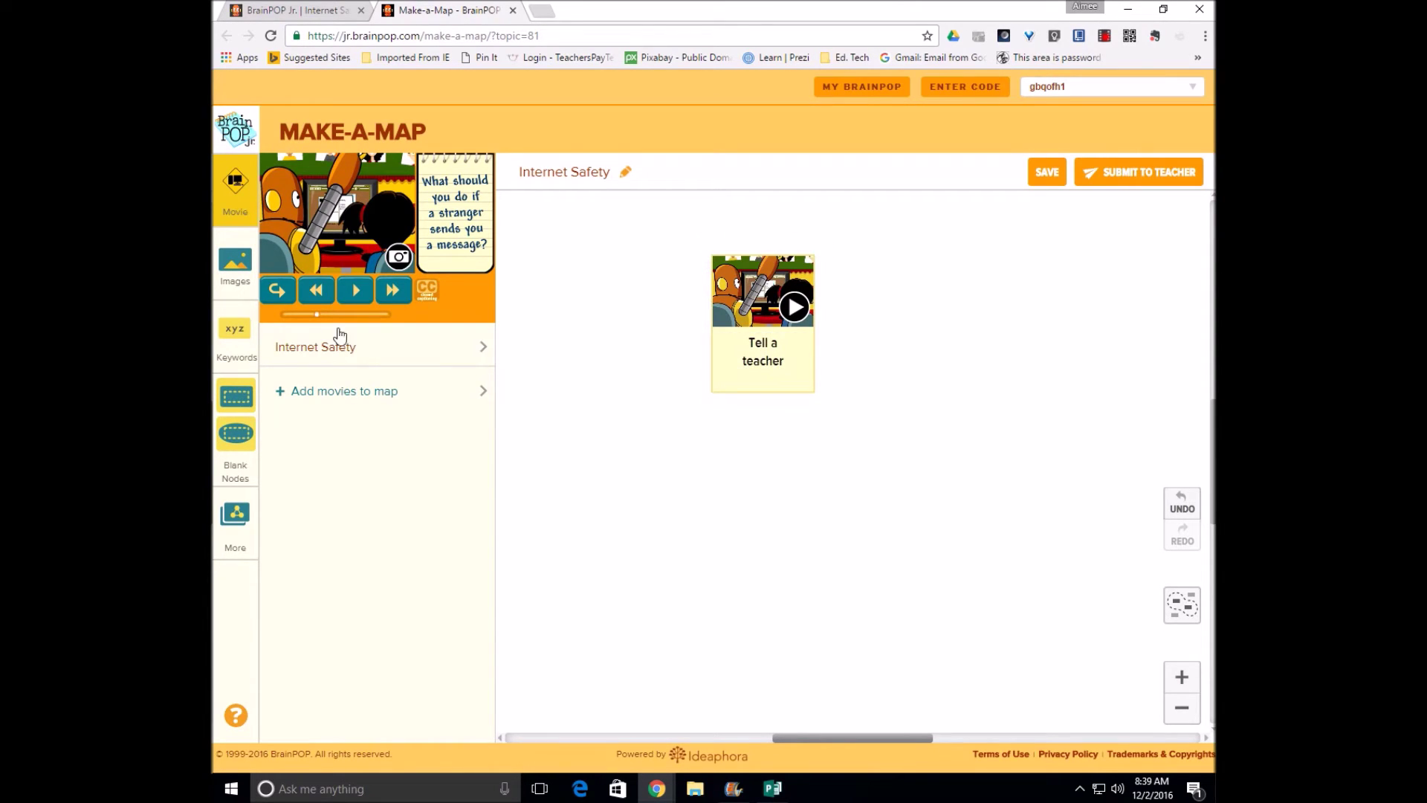
Add the related E-mail movie, place a snapshot of its e-mail writing scene on the map and caption it "What is an email?".
{"action": "left_click", "coordinate": [281, 390]}
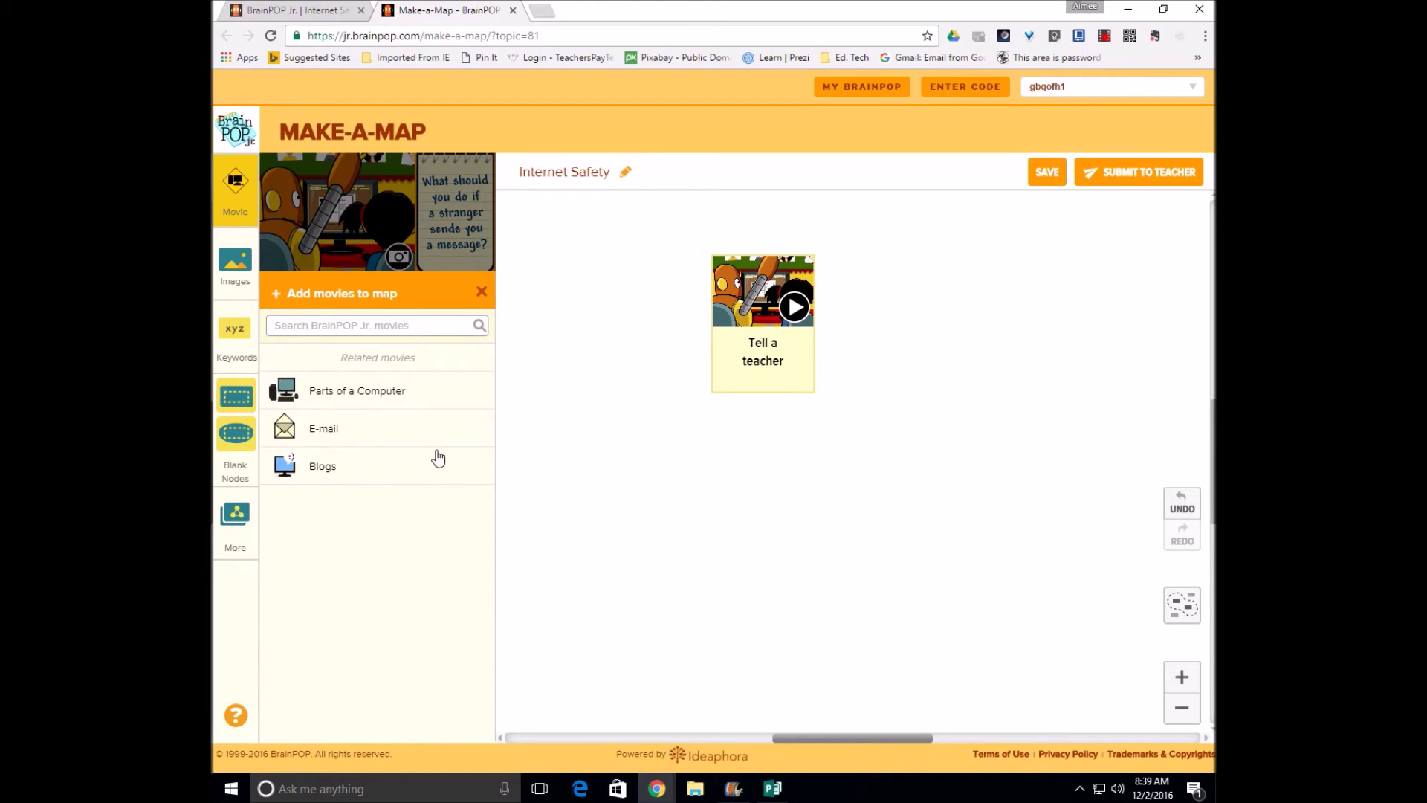
{"action": "left_click", "coordinate": [327, 430]}
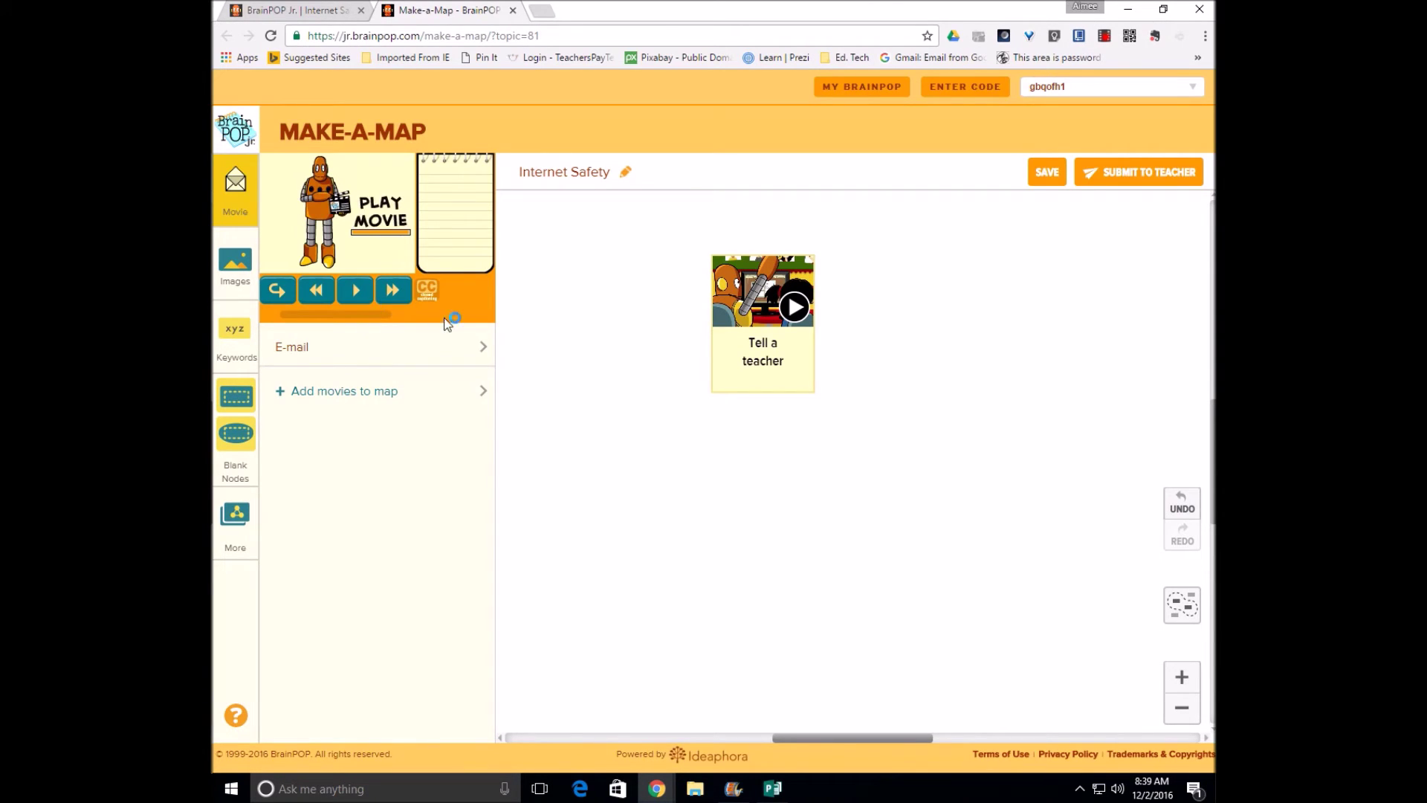
{"action": "left_click", "coordinate": [354, 291]}
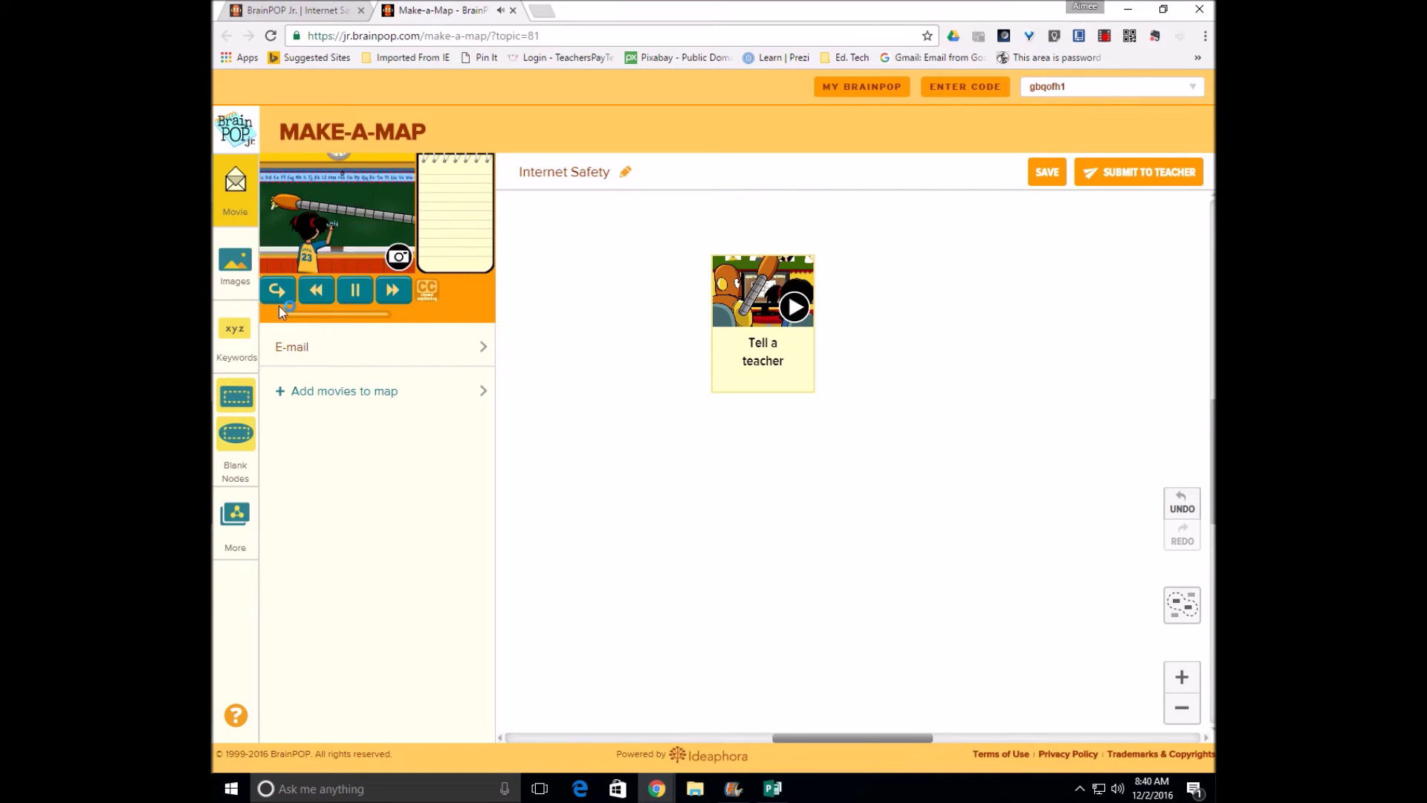
{"action": "left_click_drag", "start_coordinate": [282, 317], "coordinate": [326, 318]}
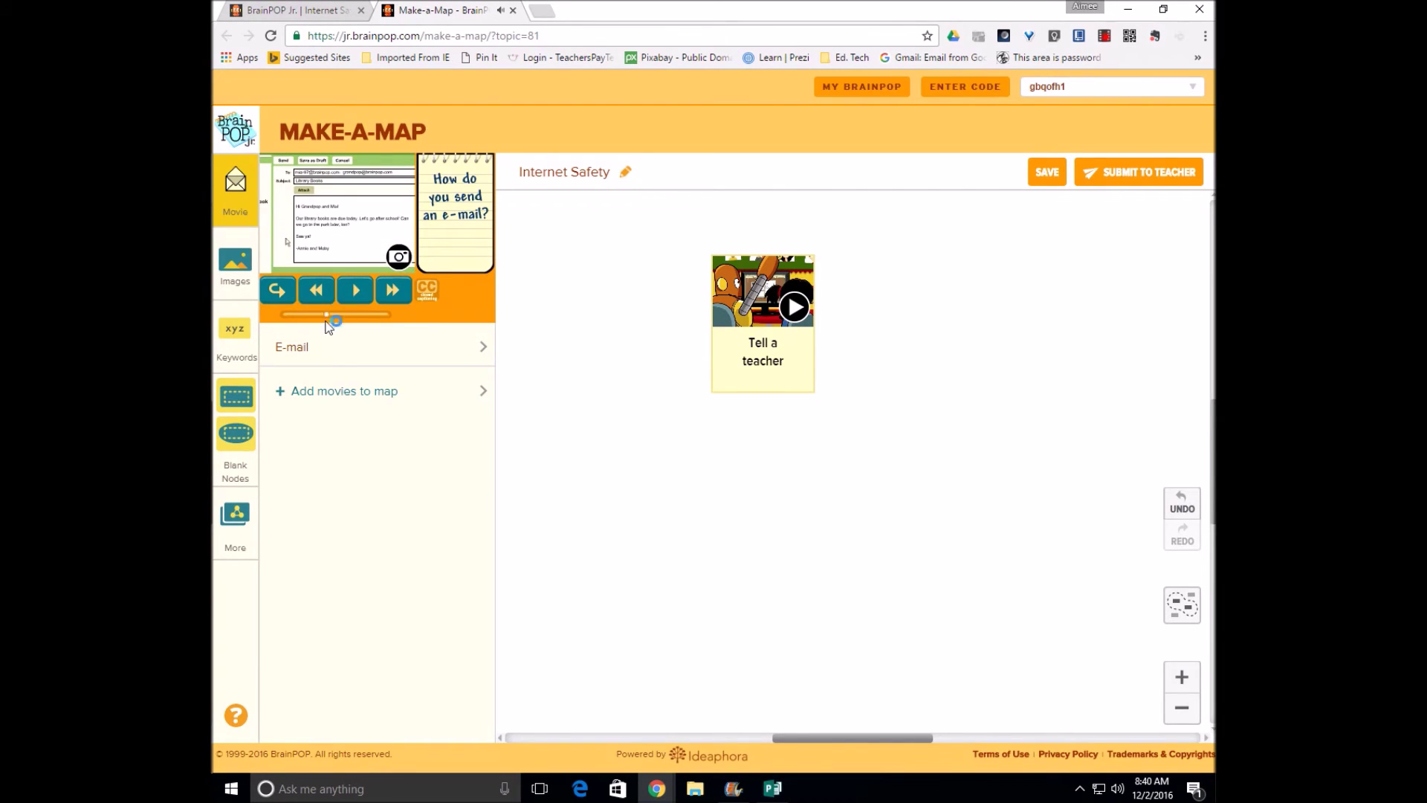
{"action": "left_click", "coordinate": [397, 258]}
{"action": "left_click_drag", "start_coordinate": [558, 227], "coordinate": [970, 383]}
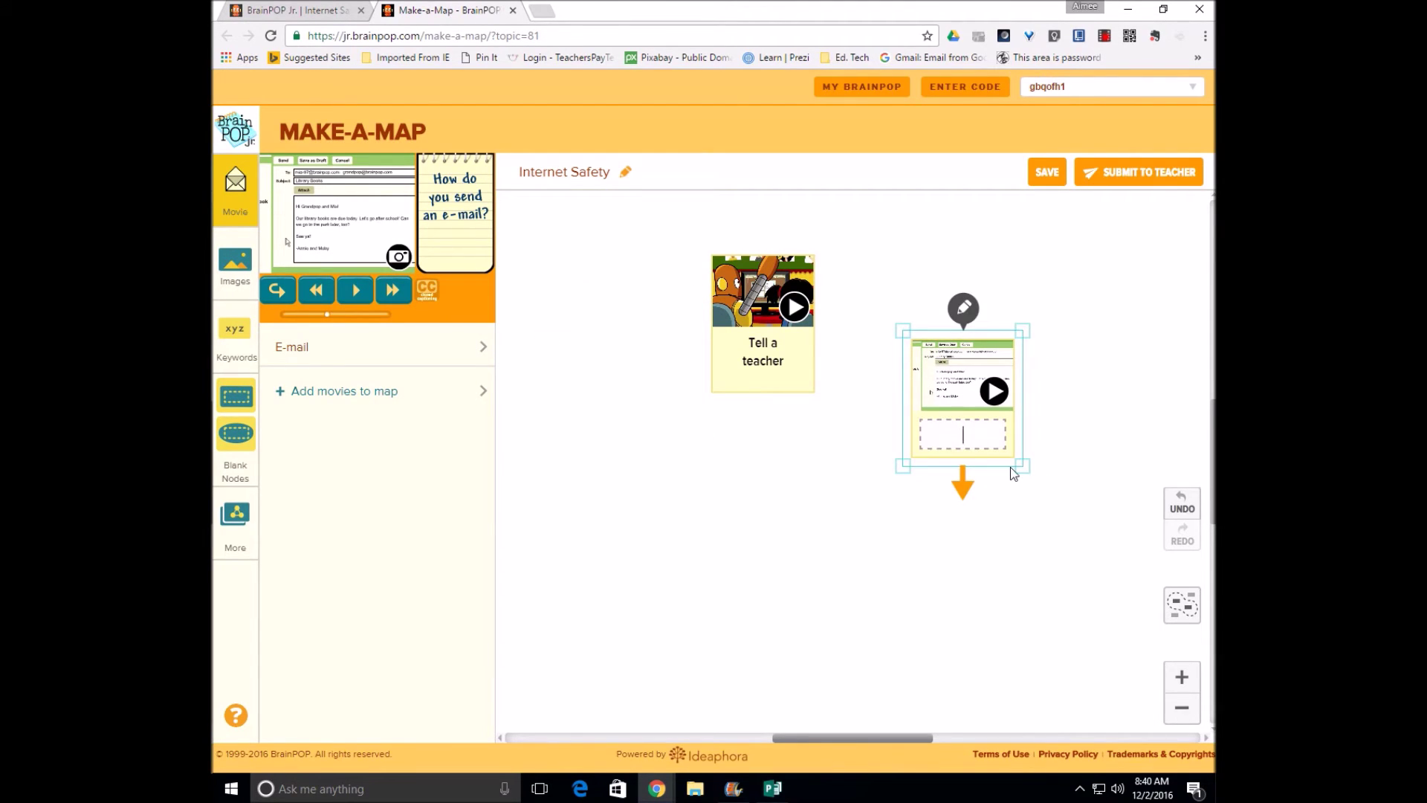
{"action": "type", "text": "What is an email?"}
Link the "Tell a teacher" node to the "What is an email?" node with an arrow, and load the Writing About Yourself movie.
{"action": "left_click", "coordinate": [747, 342]}
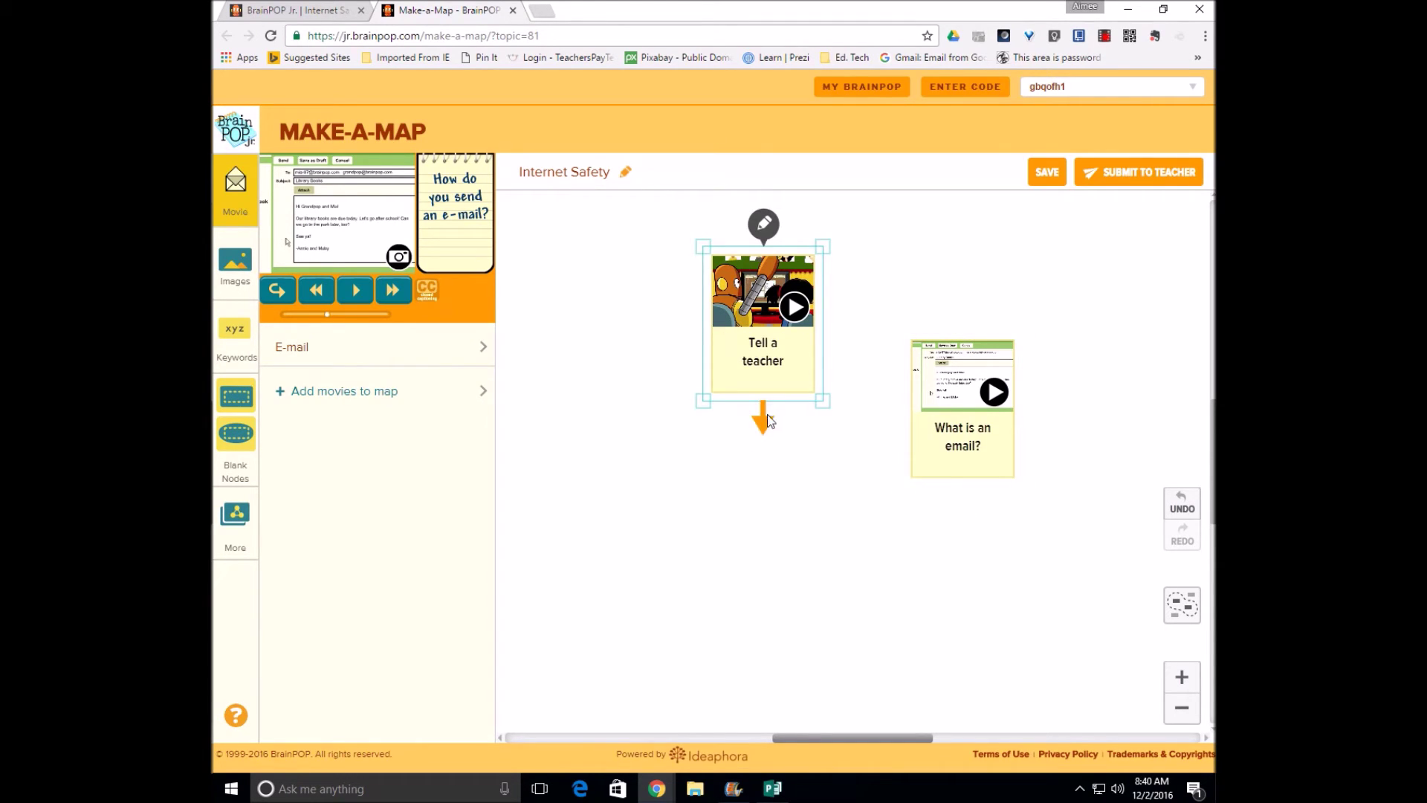
{"action": "left_click_drag", "start_coordinate": [763, 416], "coordinate": [966, 439]}
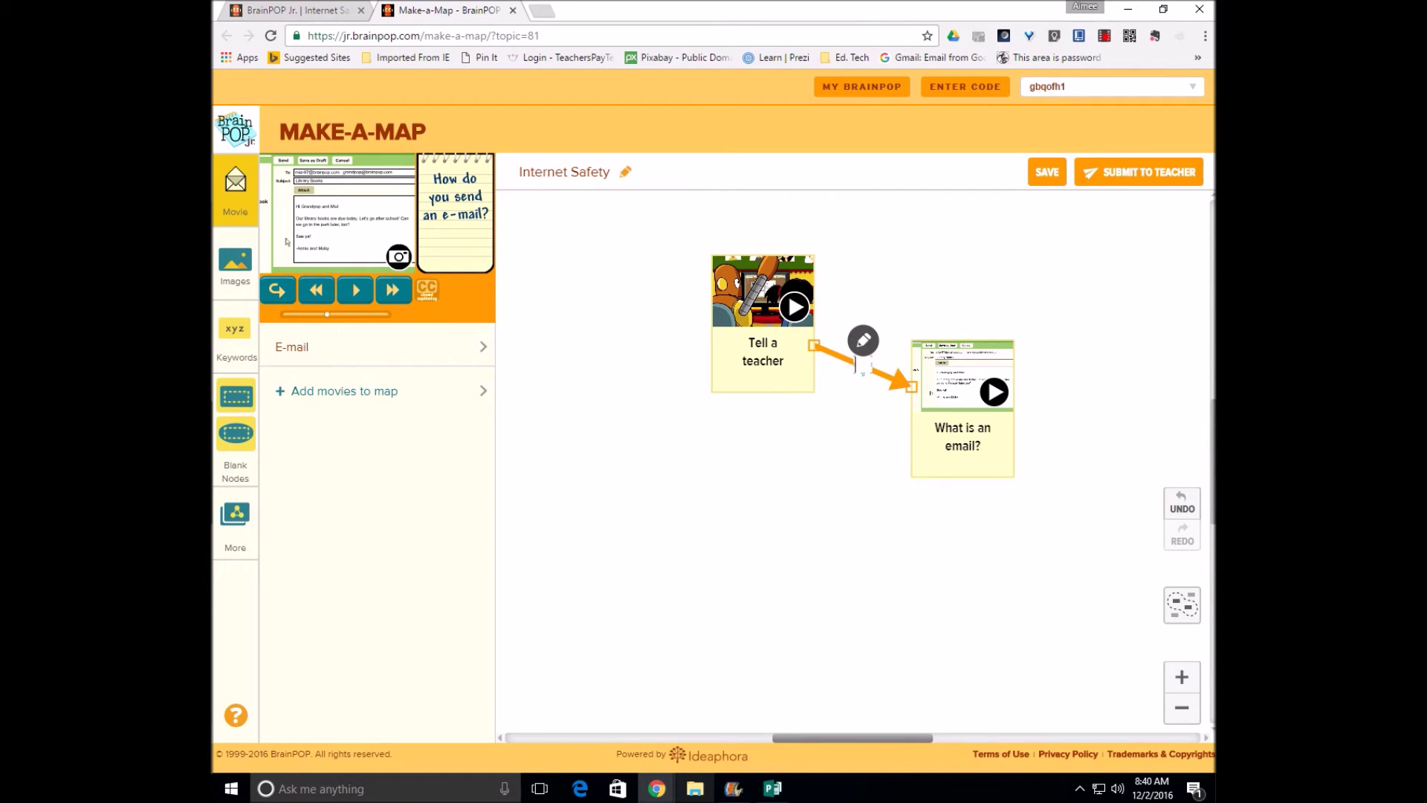
{"action": "left_click", "coordinate": [278, 394]}
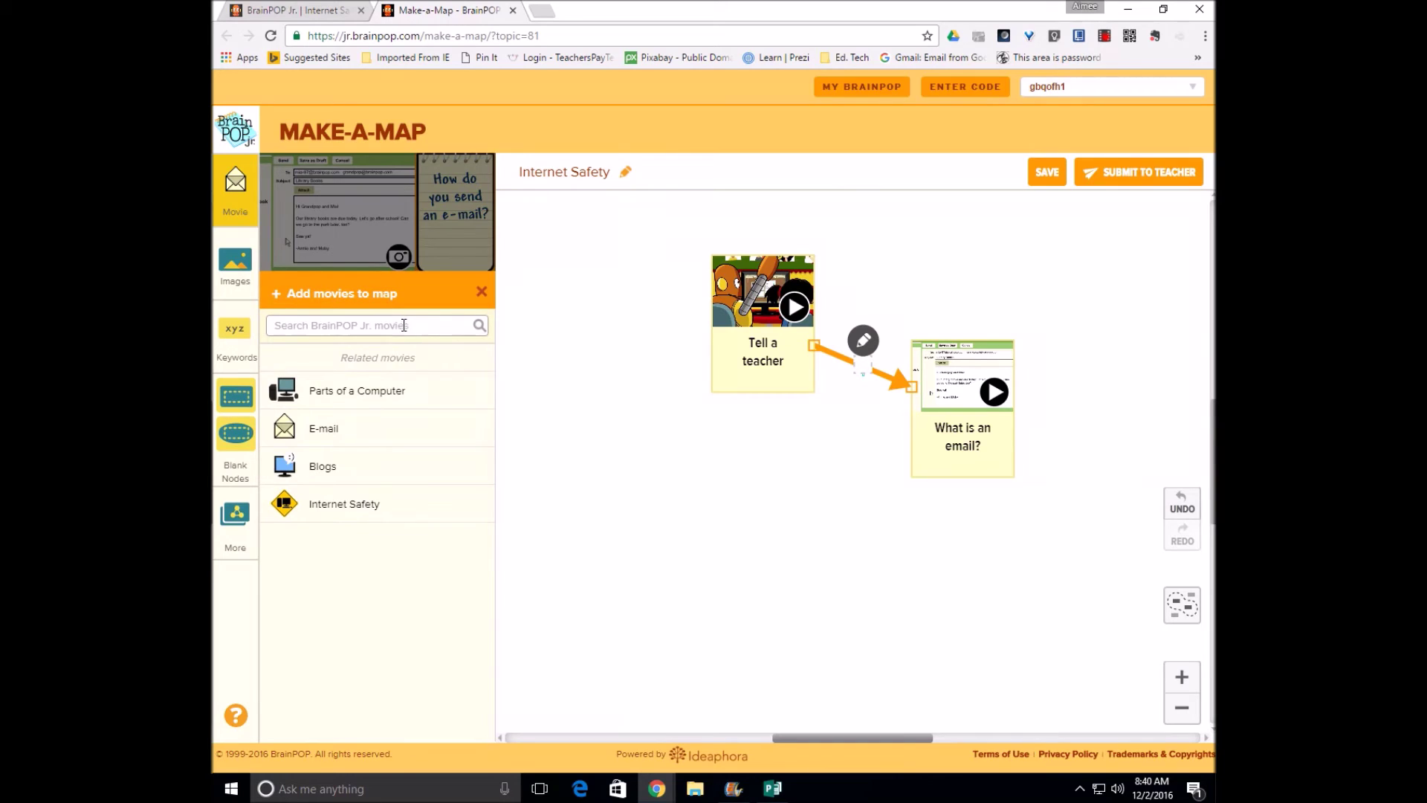
Save the Internet Safety concept map and submit it to the teacher's class.
{"action": "left_click", "coordinate": [1048, 171]}
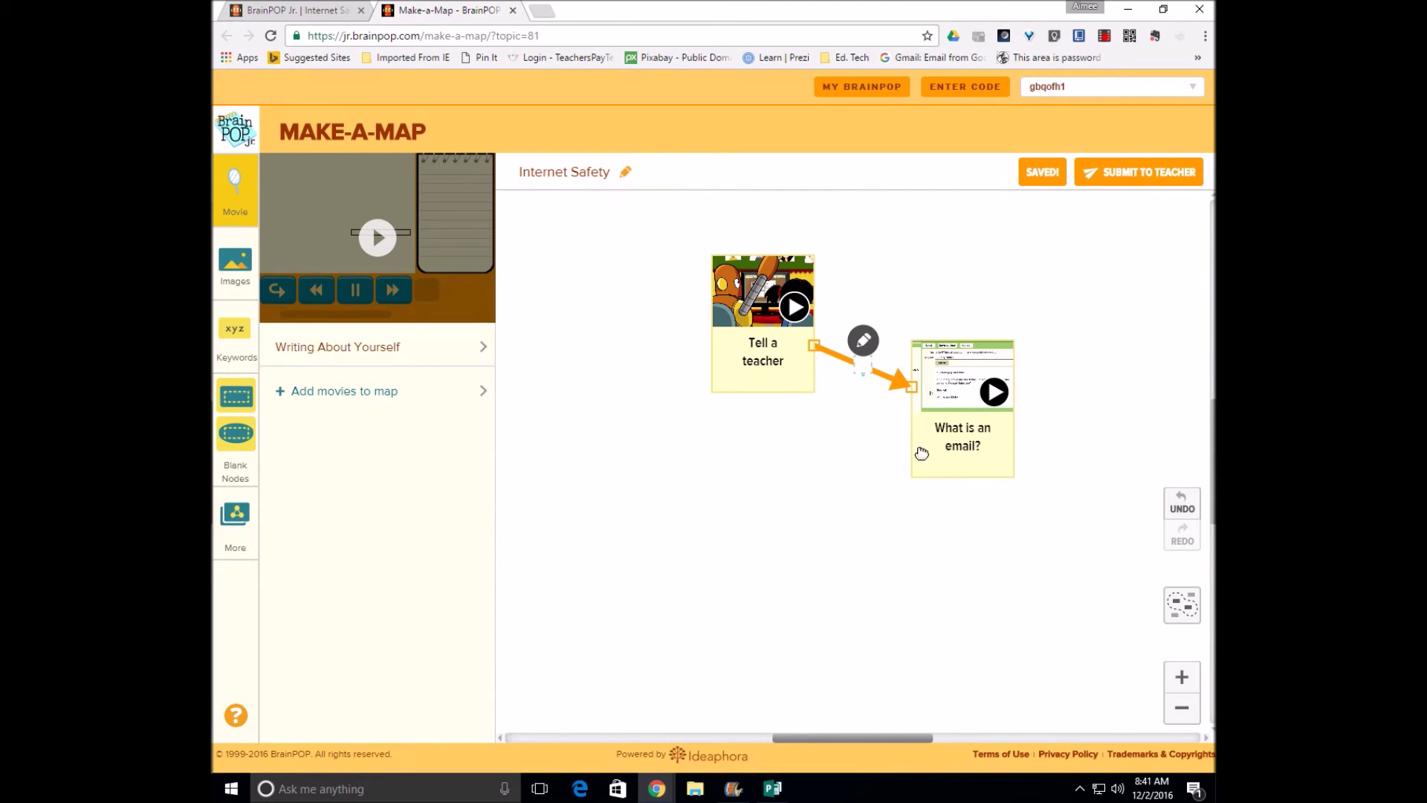
{"action": "left_click", "coordinate": [1119, 186]}
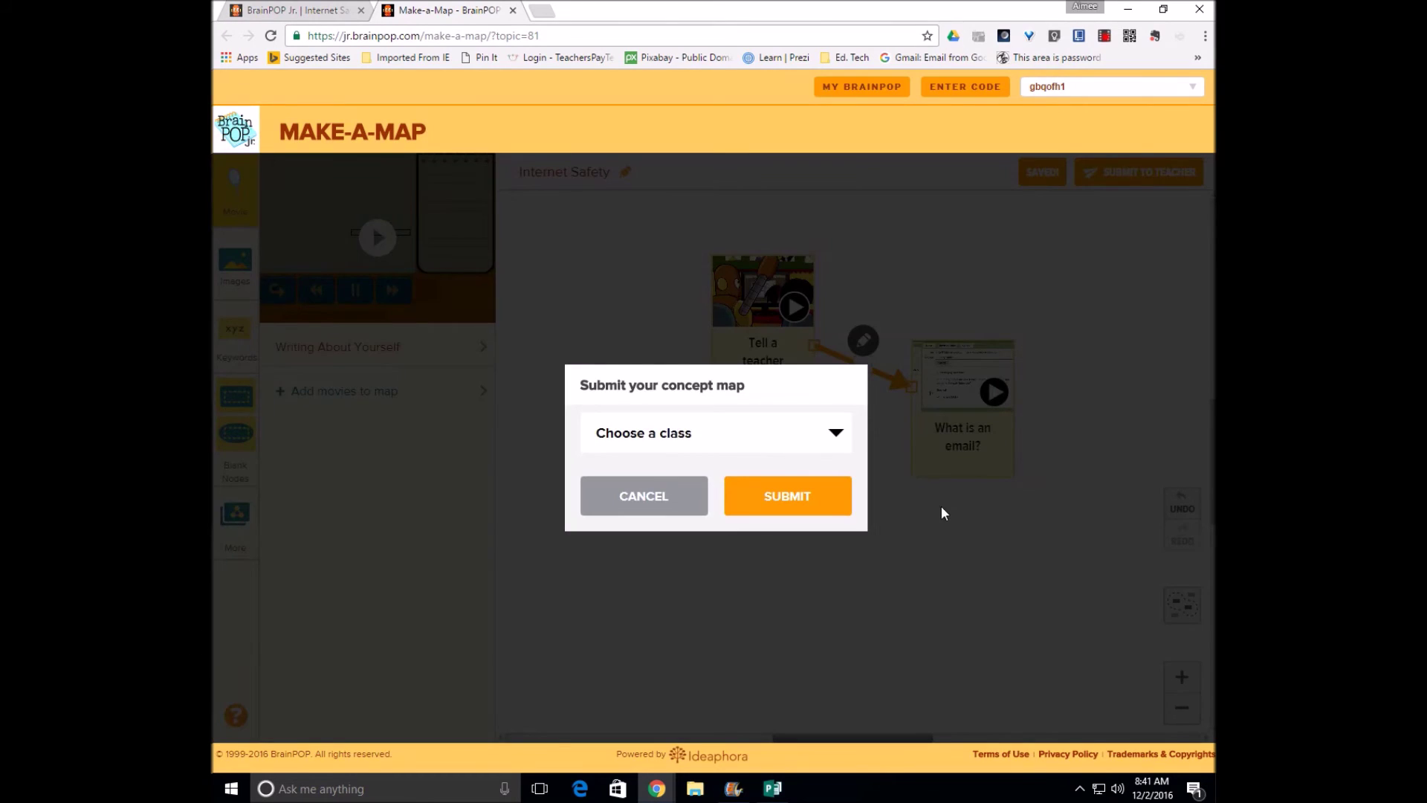
{"action": "left_click", "coordinate": [672, 435]}
{"action": "left_click", "coordinate": [653, 480]}
{"action": "left_click", "coordinate": [758, 507]}
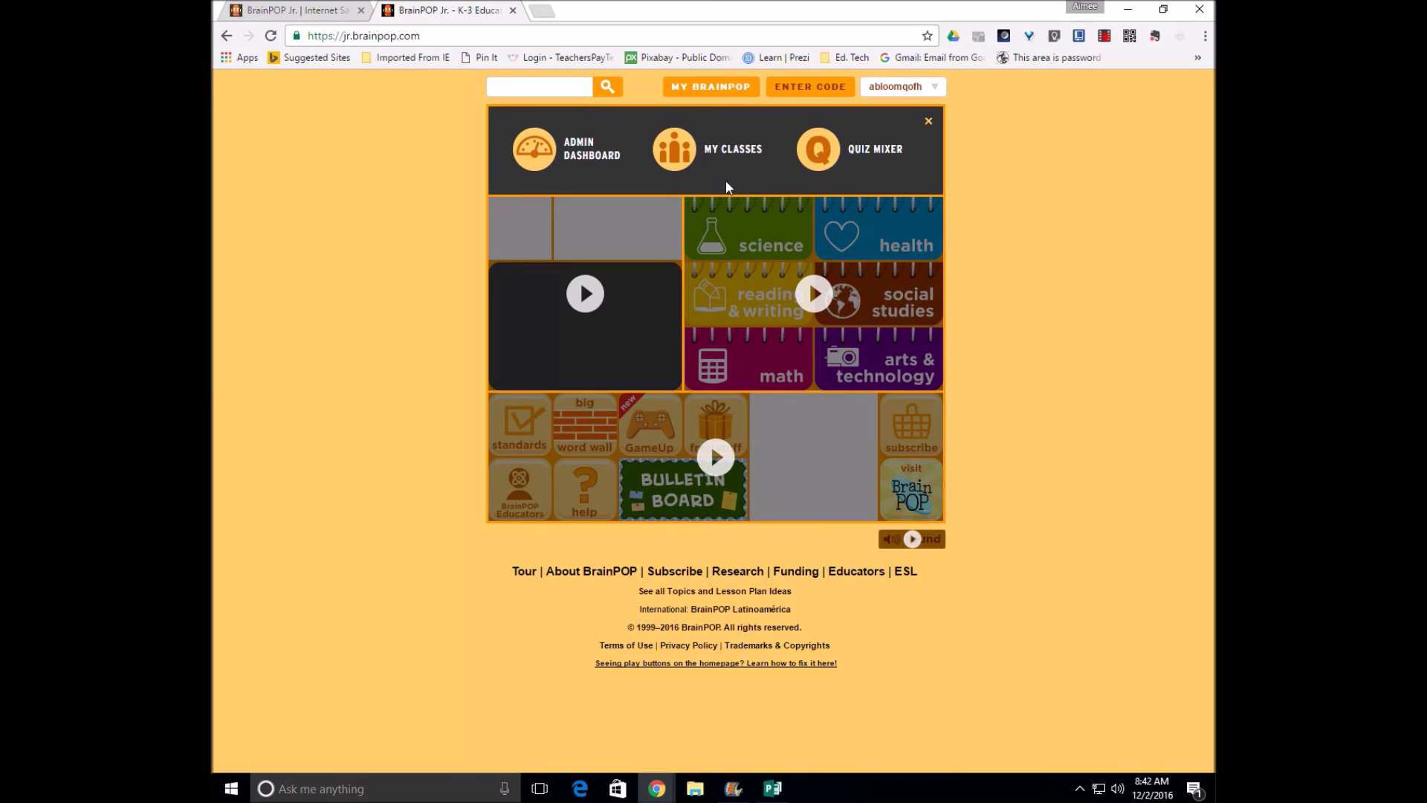
Open the teacher's My Classes timeline, review the student's Internet Safety Easy Quiz answers, and return to the timeline.
{"action": "left_click", "coordinate": [721, 156]}
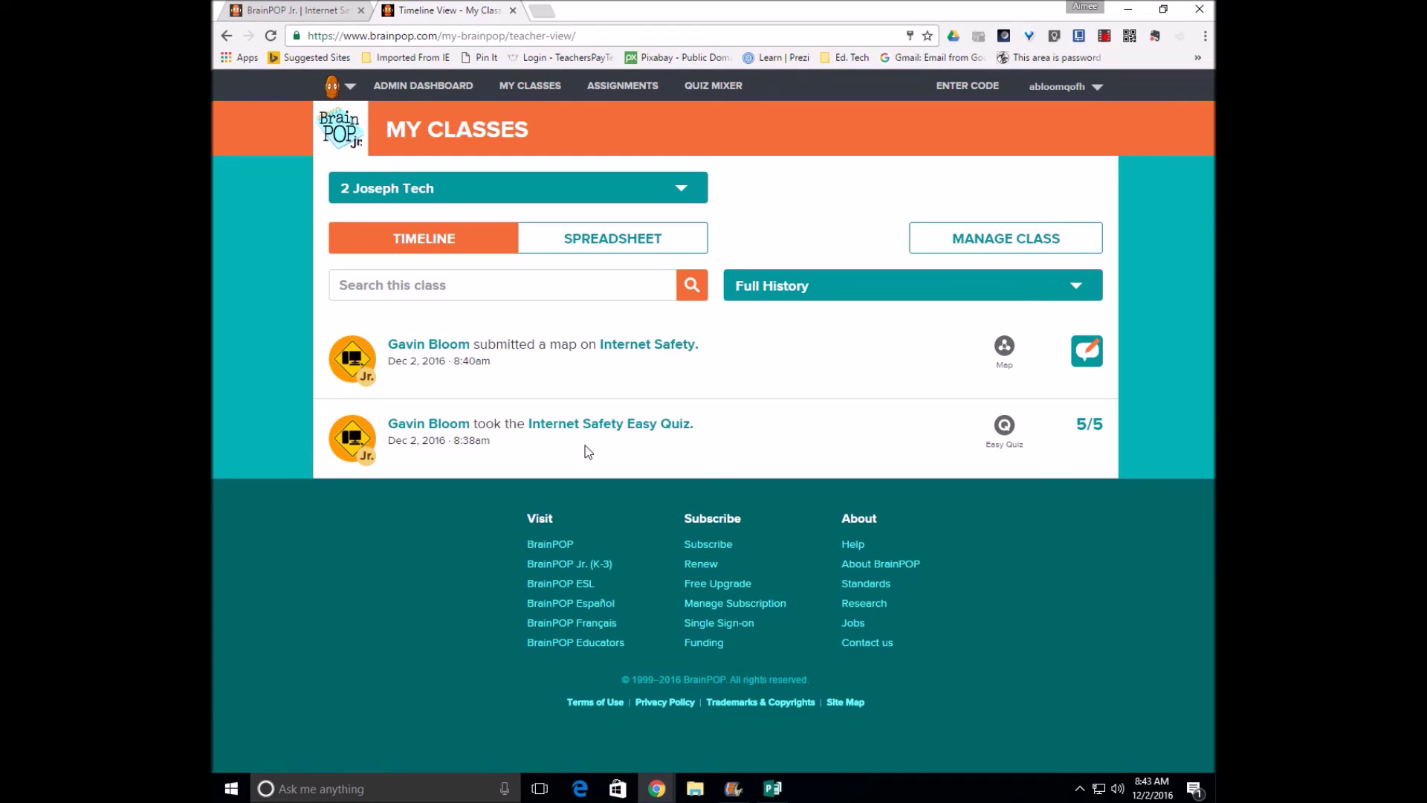
{"action": "left_click", "coordinate": [1091, 428]}
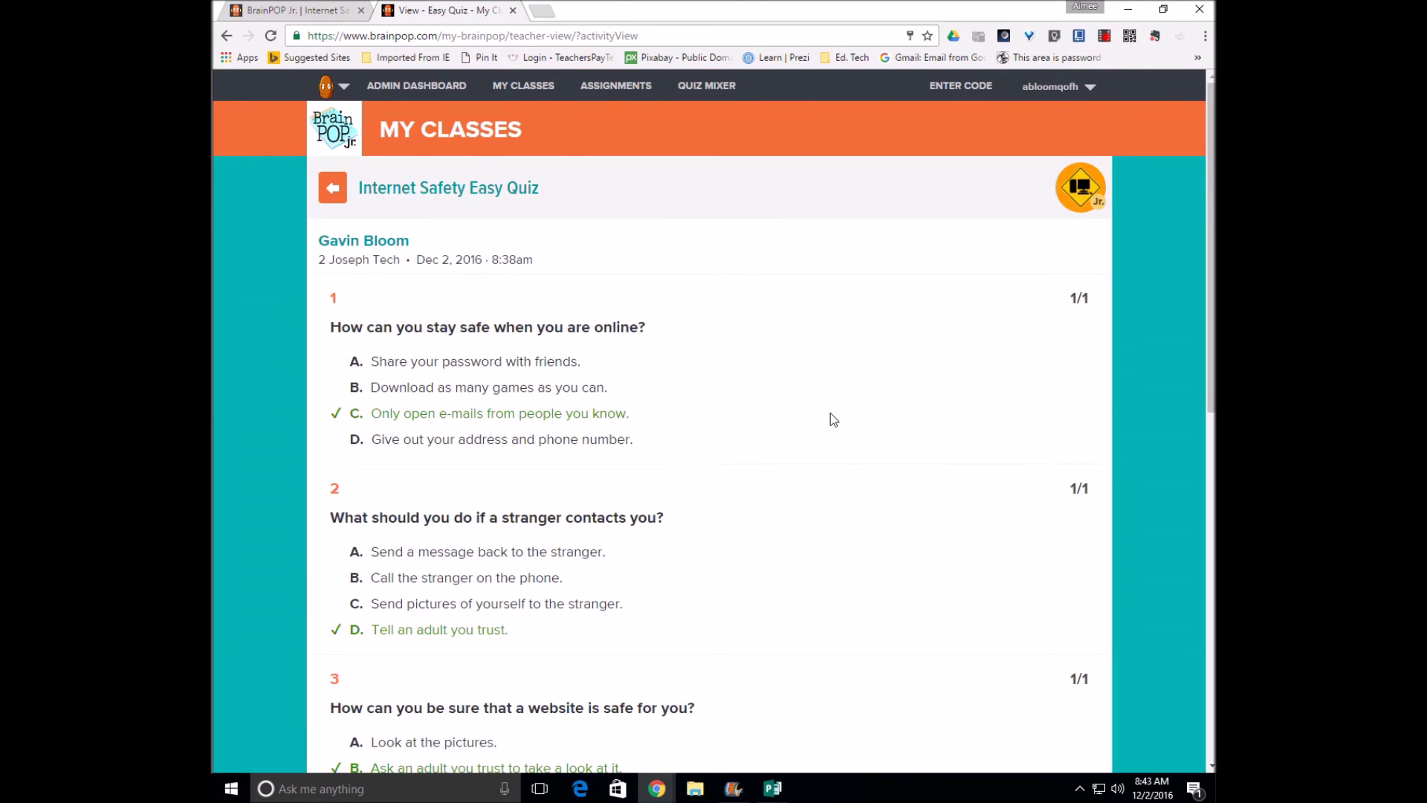
{"action": "scroll", "coordinate": [1197, 319], "scroll_direction": "down", "scroll_amount": 10}
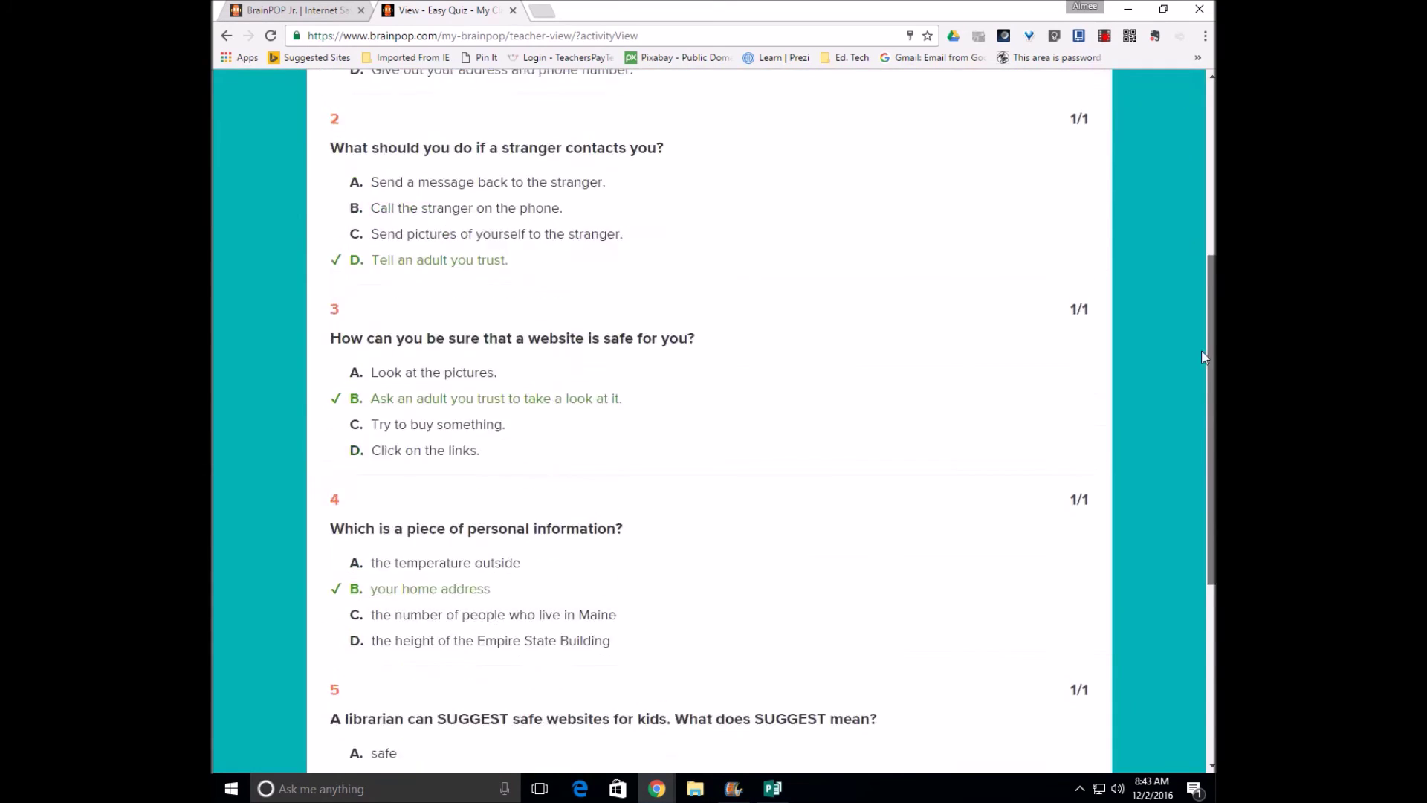
{"action": "left_click_drag", "start_coordinate": [1206, 523], "coordinate": [1205, 177]}
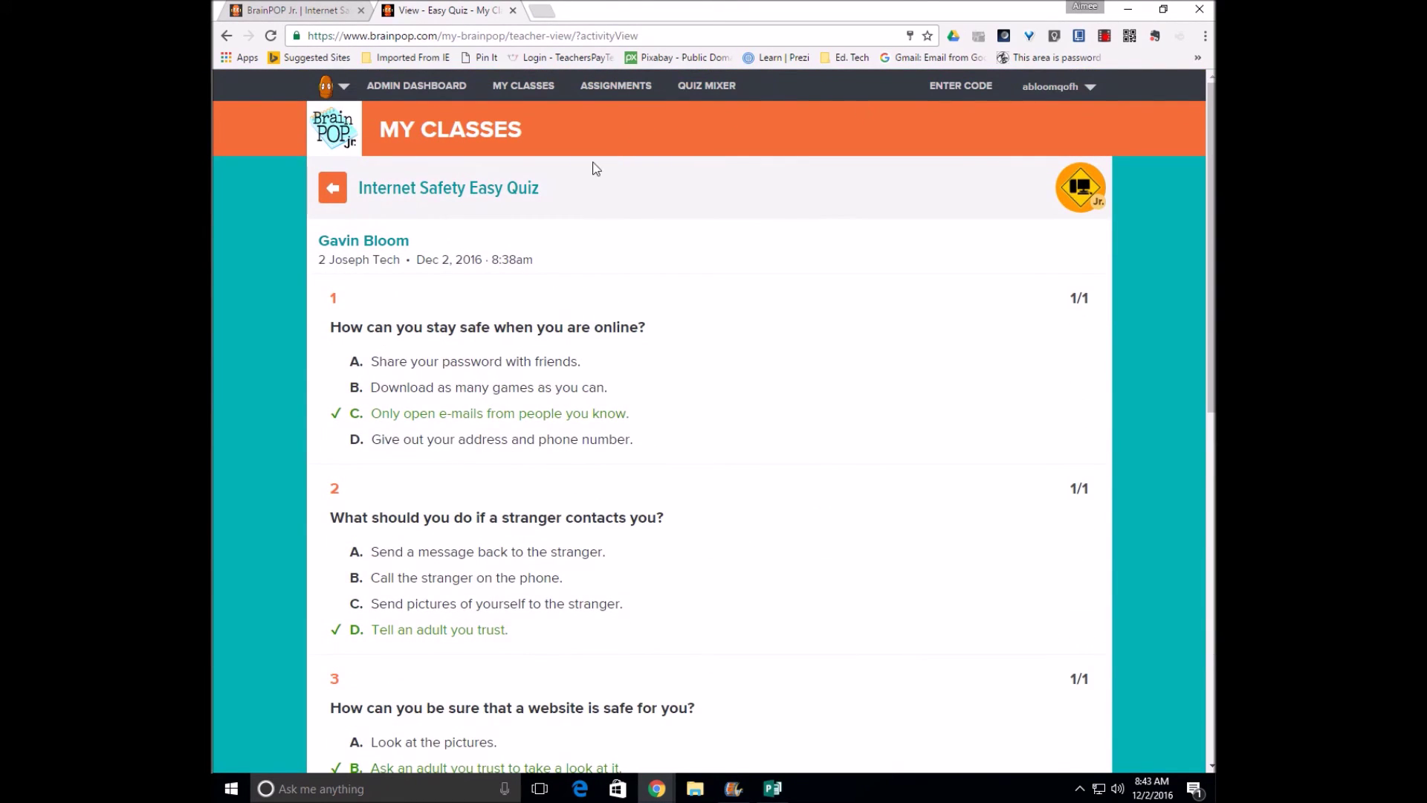
{"action": "left_click", "coordinate": [332, 196]}
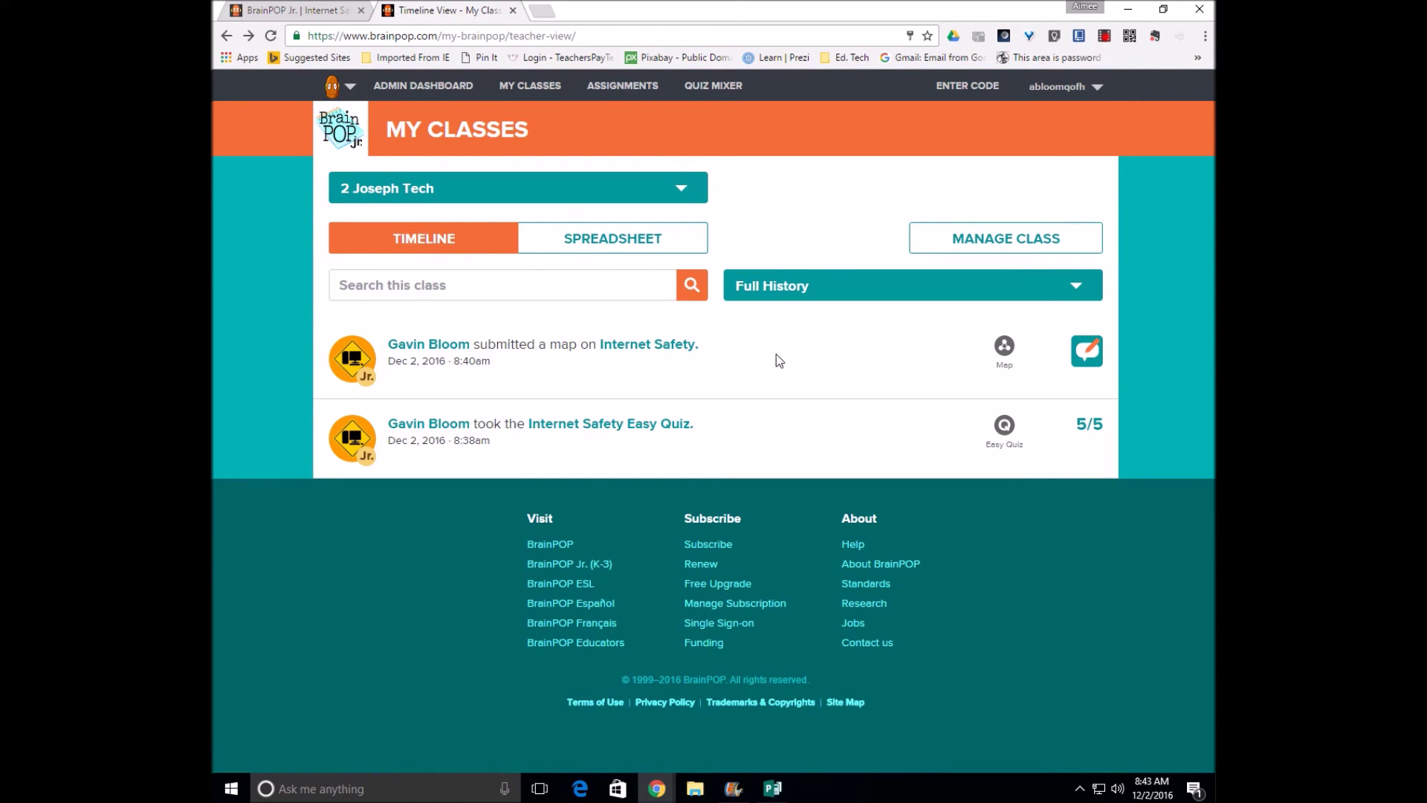
Examine the student's submitted Internet Safety map and comment area, and view the class results as a spreadsheet.
{"action": "left_click", "coordinate": [1087, 351]}
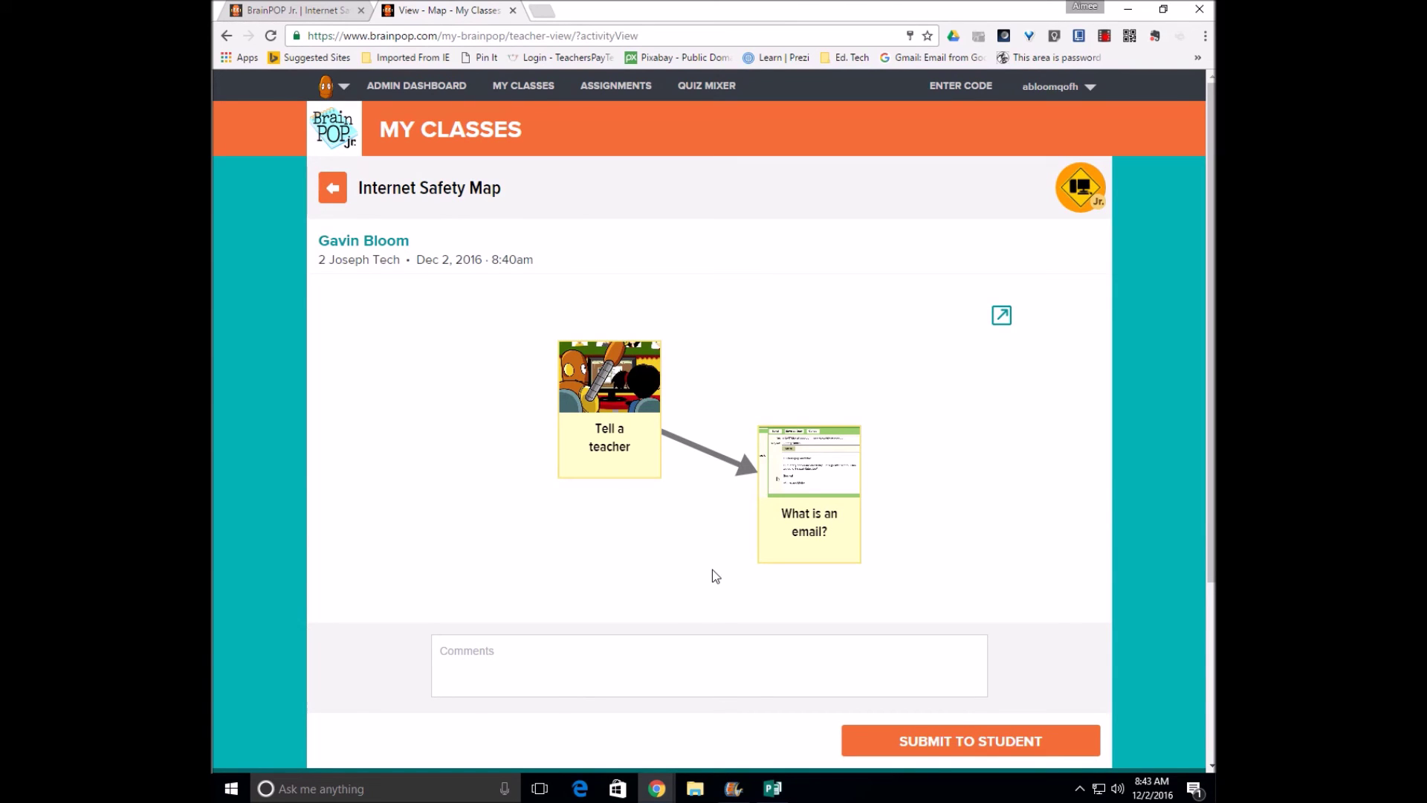
{"action": "scroll", "coordinate": [713, 570], "scroll_direction": "down", "scroll_amount": 1}
{"action": "scroll", "coordinate": [290, 364], "scroll_direction": "up", "scroll_amount": 1}
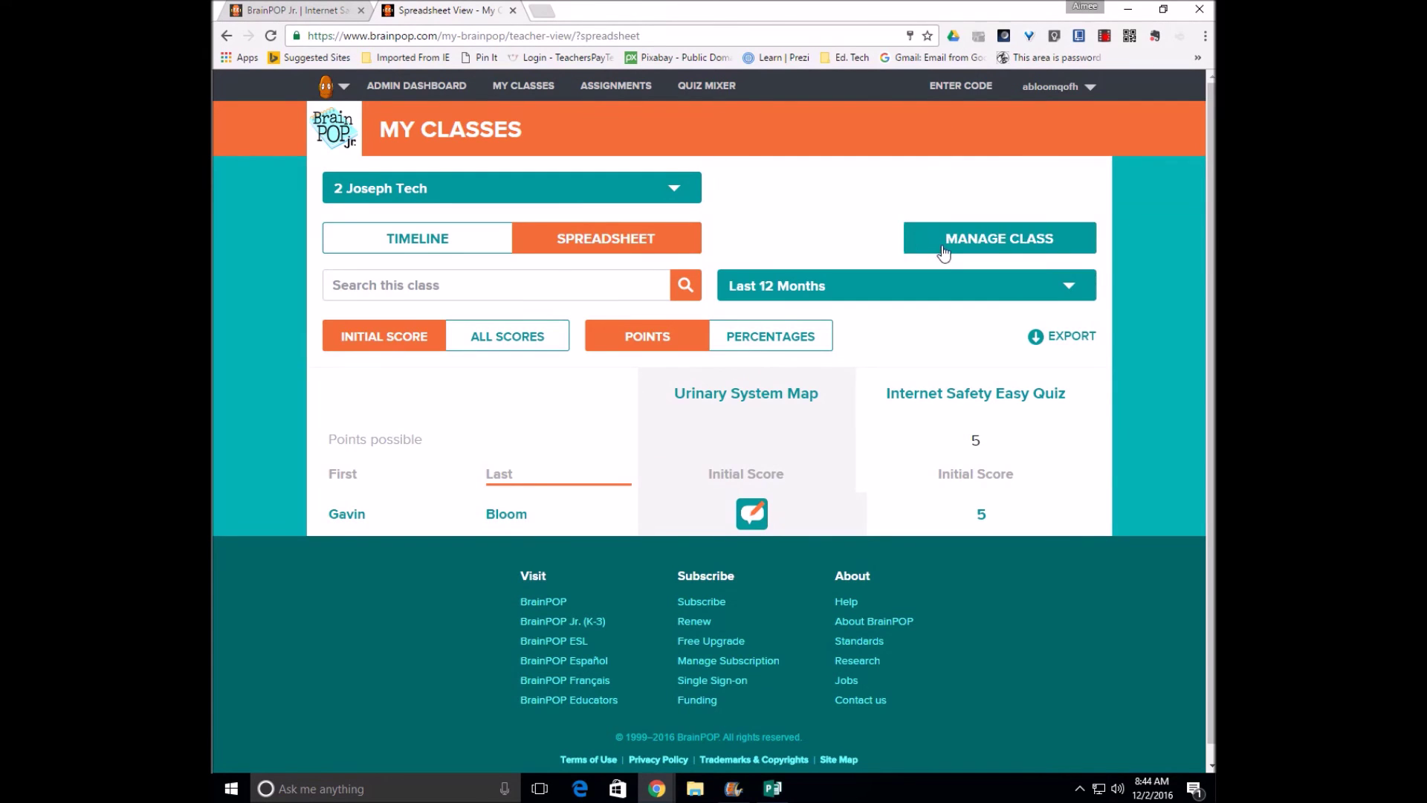
Open the class management settings and view the student's account details, closing them without saving.
{"action": "left_click", "coordinate": [944, 252]}
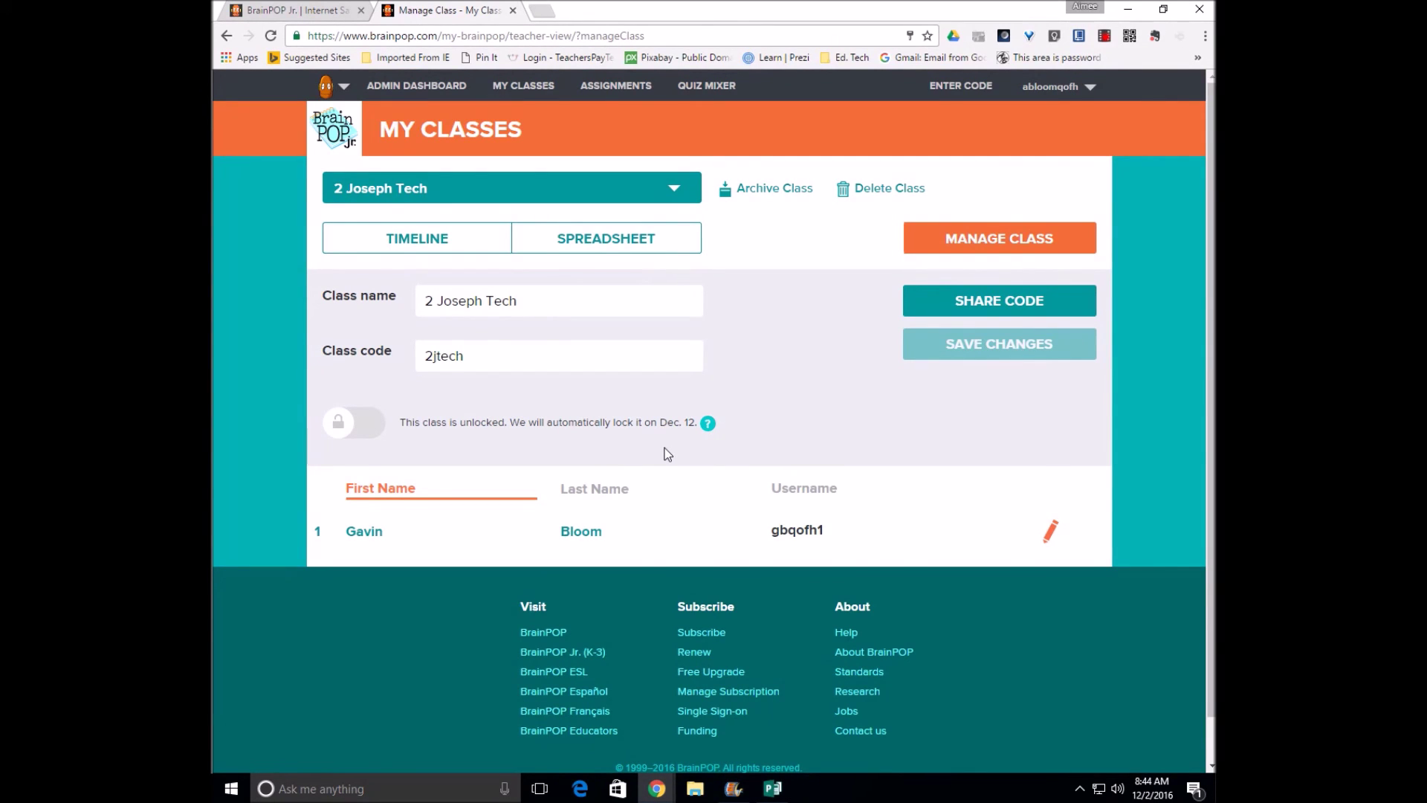
{"action": "left_click", "coordinate": [1044, 535]}
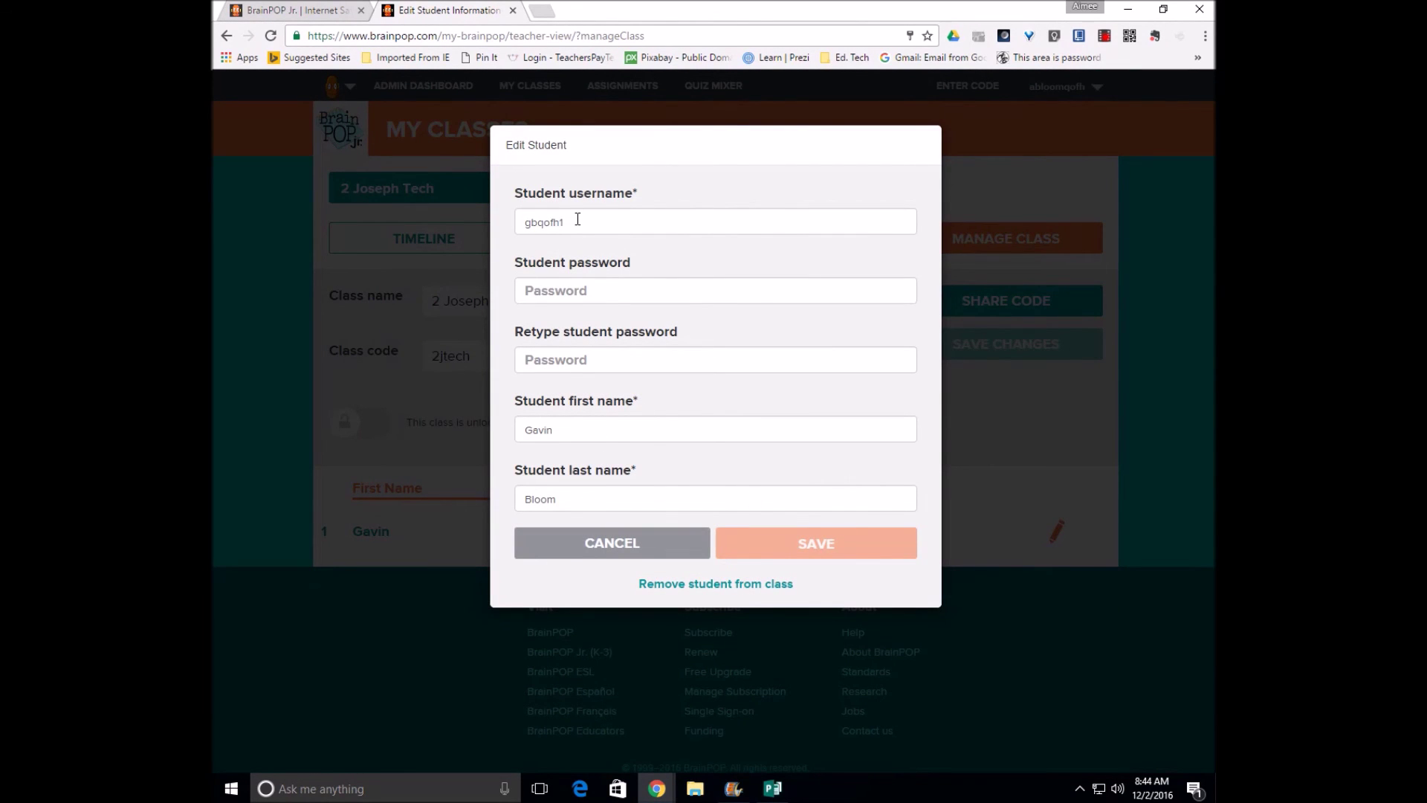
{"action": "left_click", "coordinate": [657, 554]}
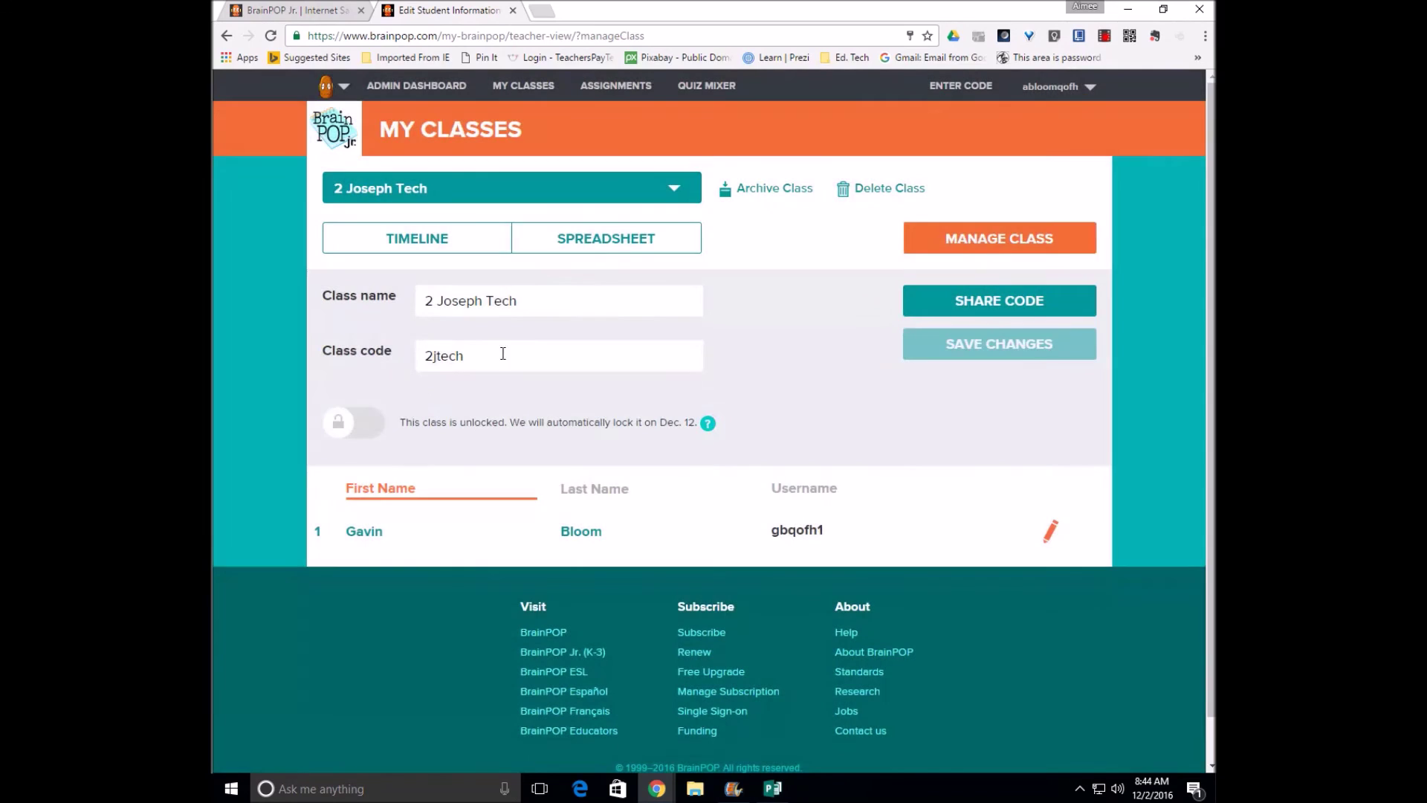